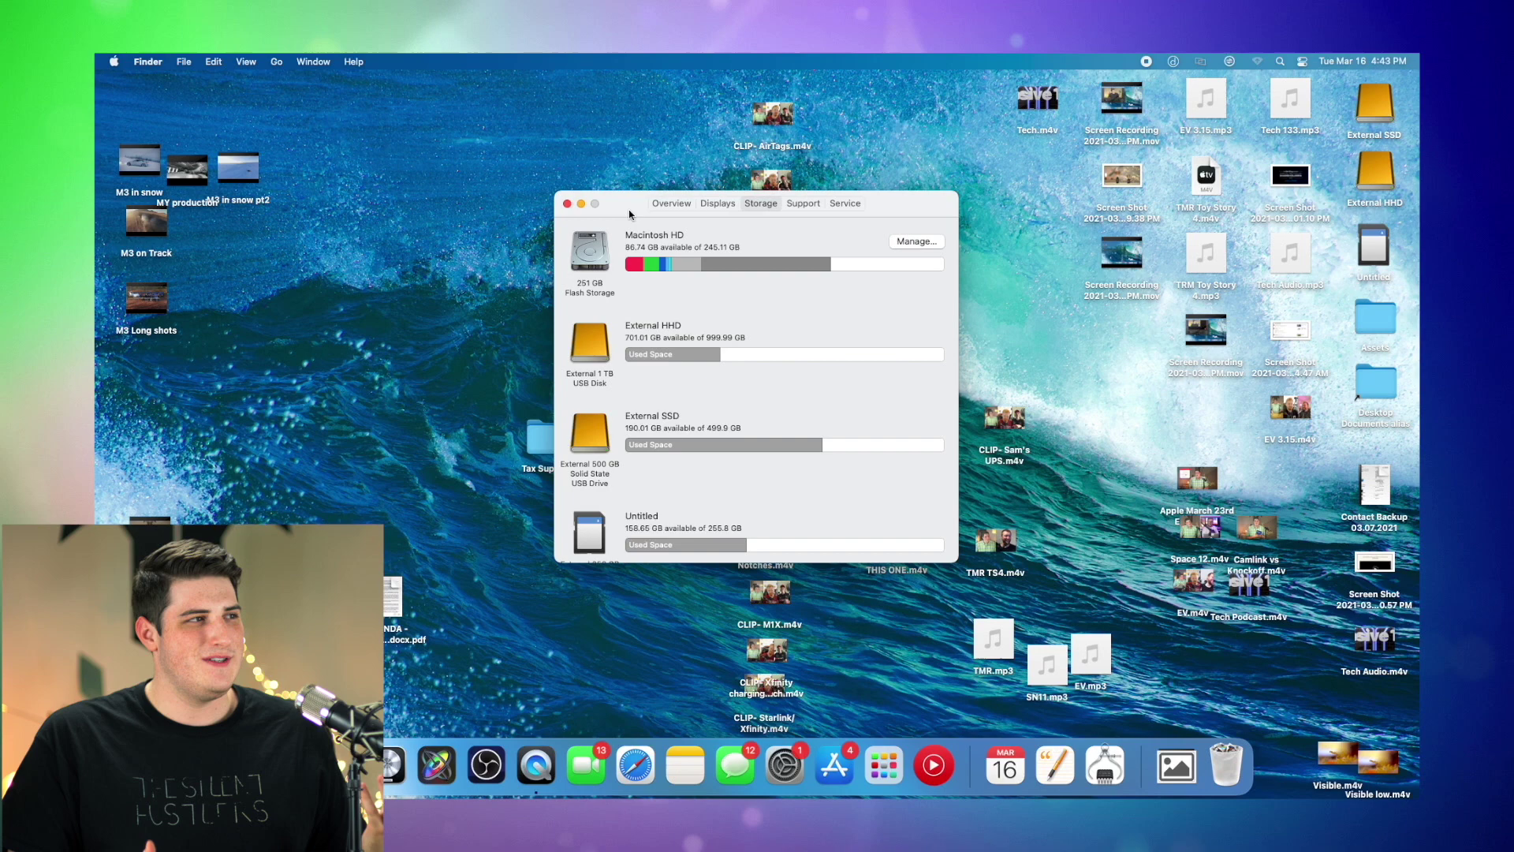
Read Macintosh HD's category sizes from its storage bar (86.61 GB free of 245.11 GB)
mouse_move(797, 264)
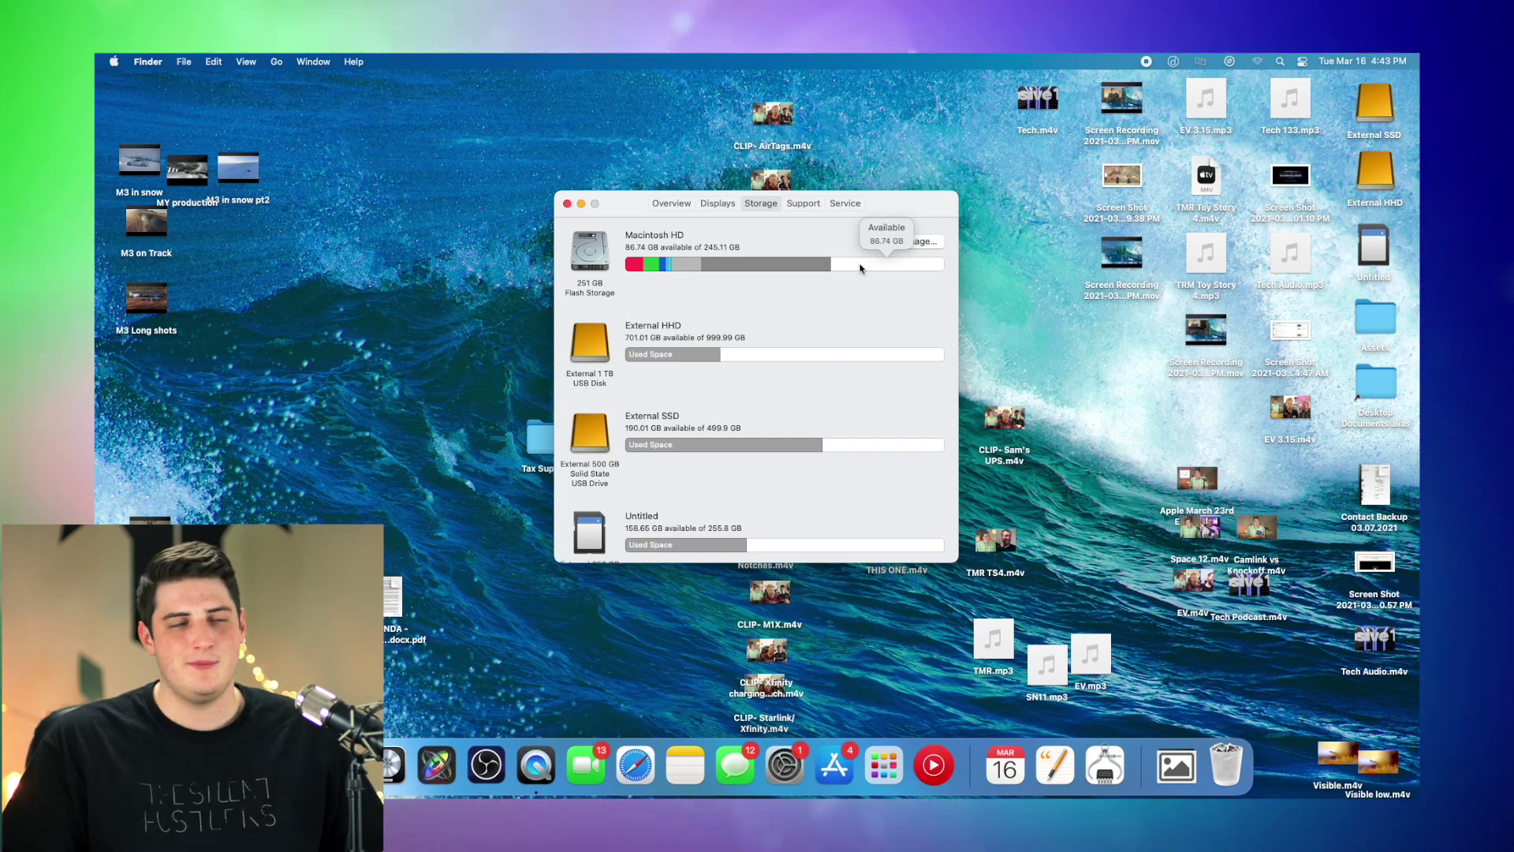
mouse_move(630, 261)
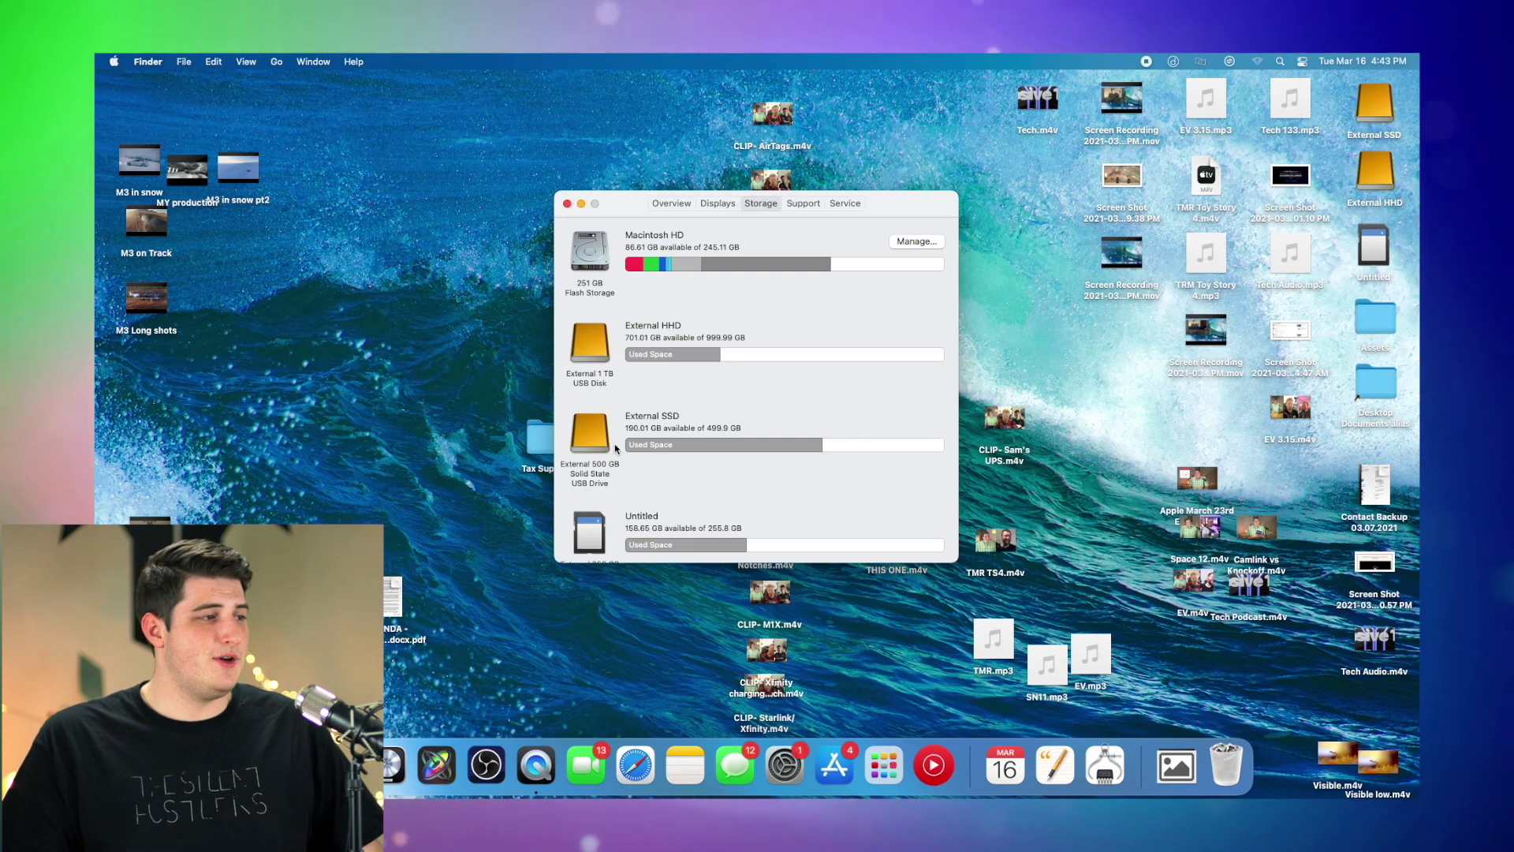
View the External SSD drive's contents in Finder, then bring back the all-drives storage overview
left_click(407, 766)
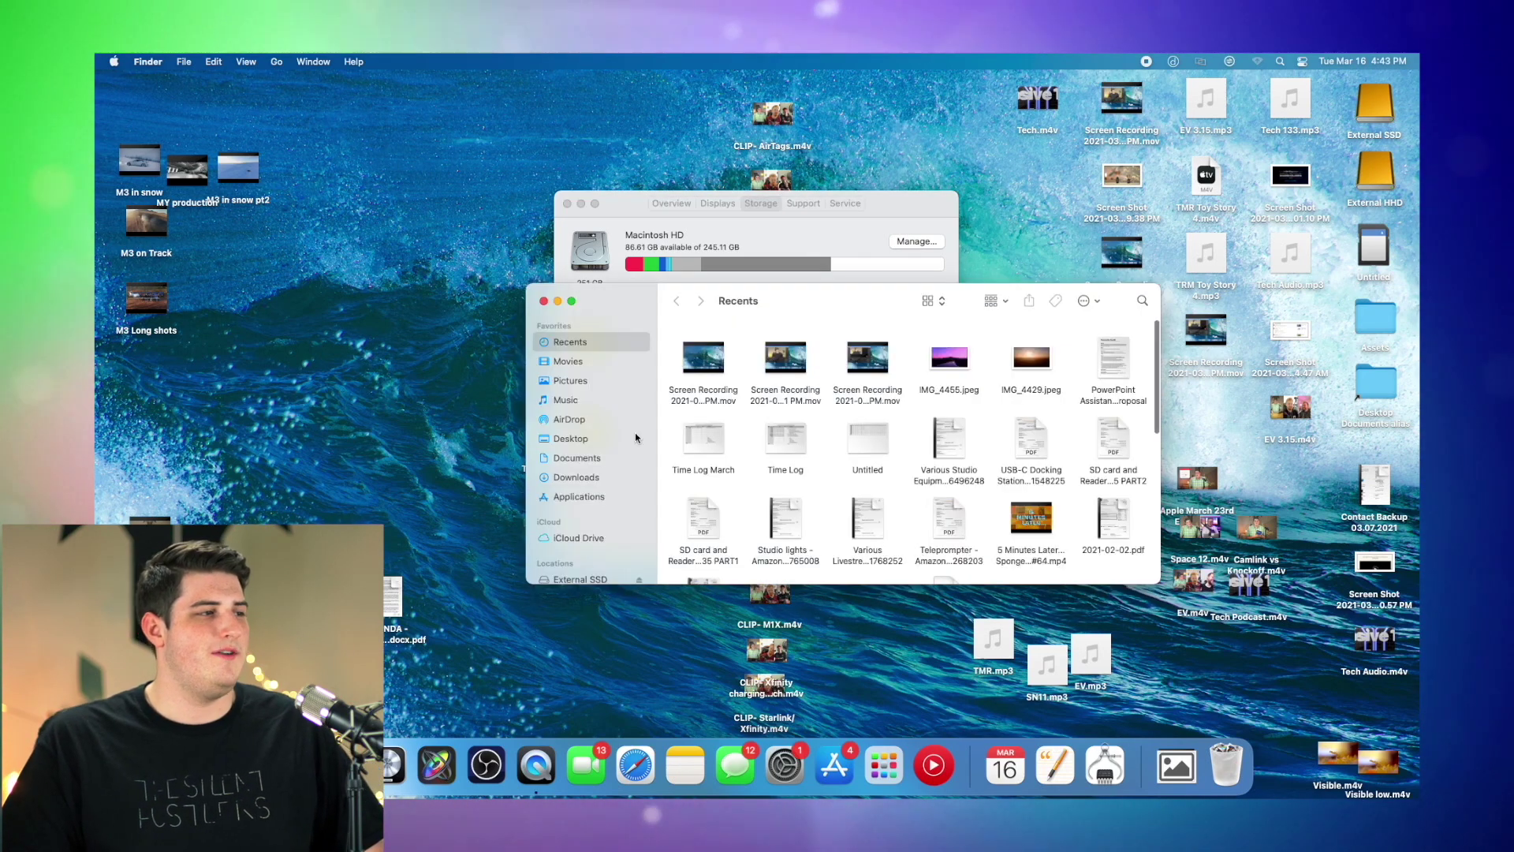
scroll(636, 438, "down", 3)
left_click(570, 509)
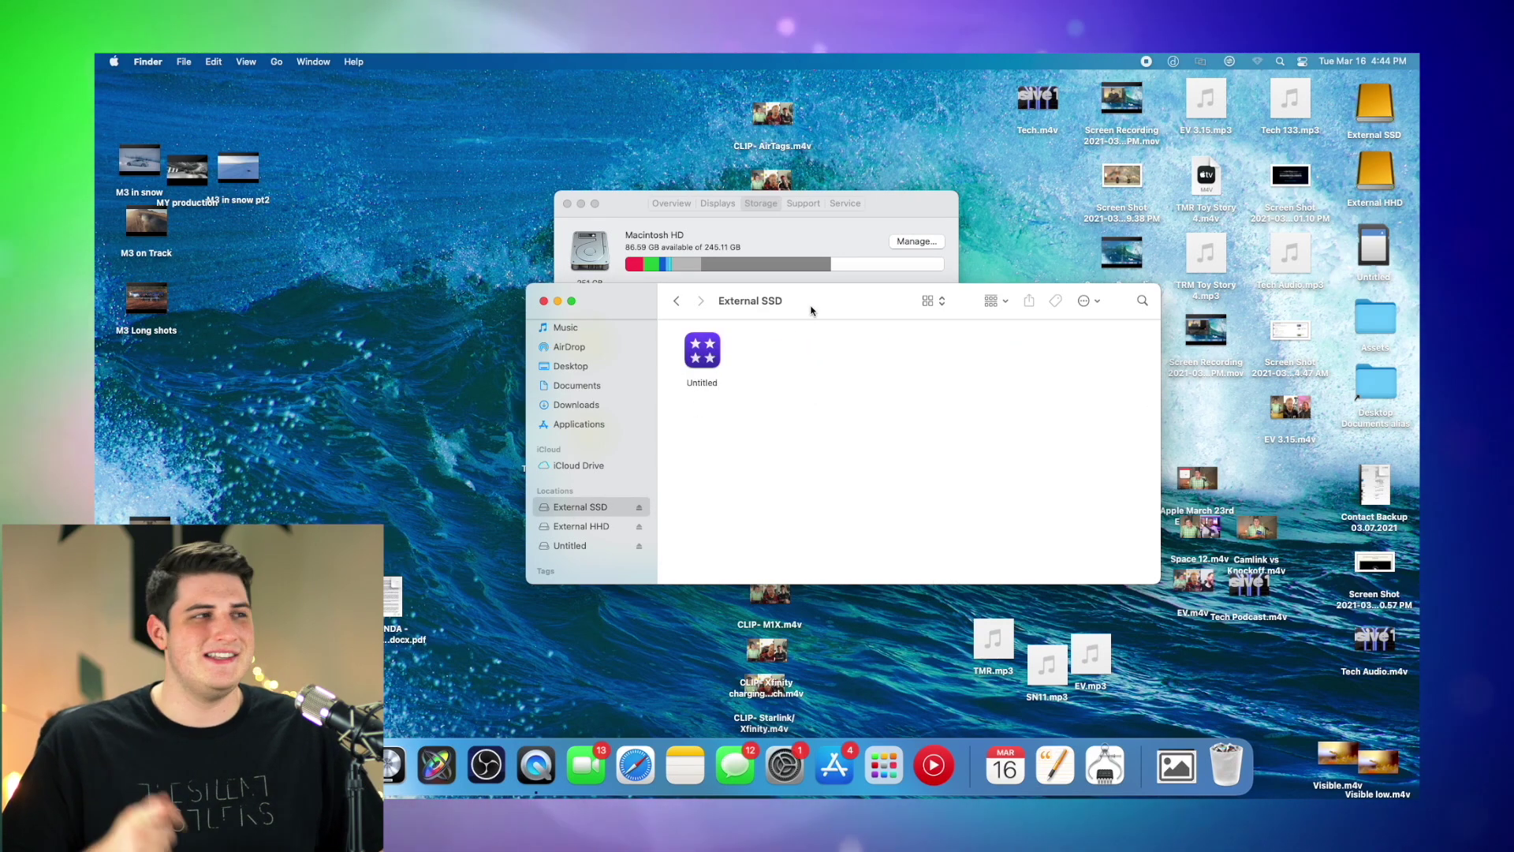
left_click_drag(810, 310, 719, 339)
left_click(810, 237)
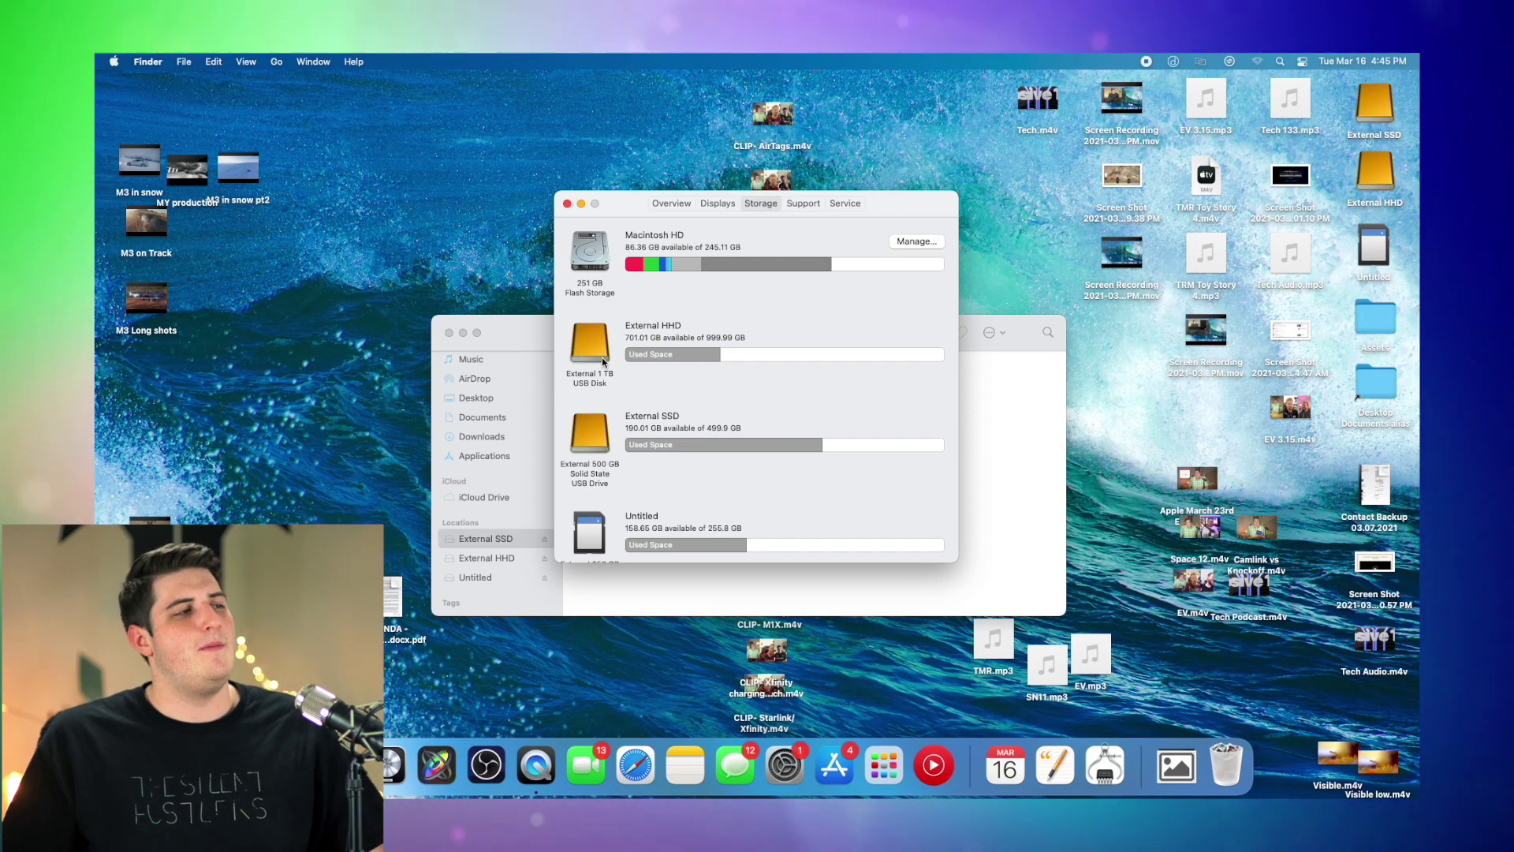
Browse External HHD's Tailosive > Tech Podcast folder, select its videos, and return to the drive
left_click(473, 535)
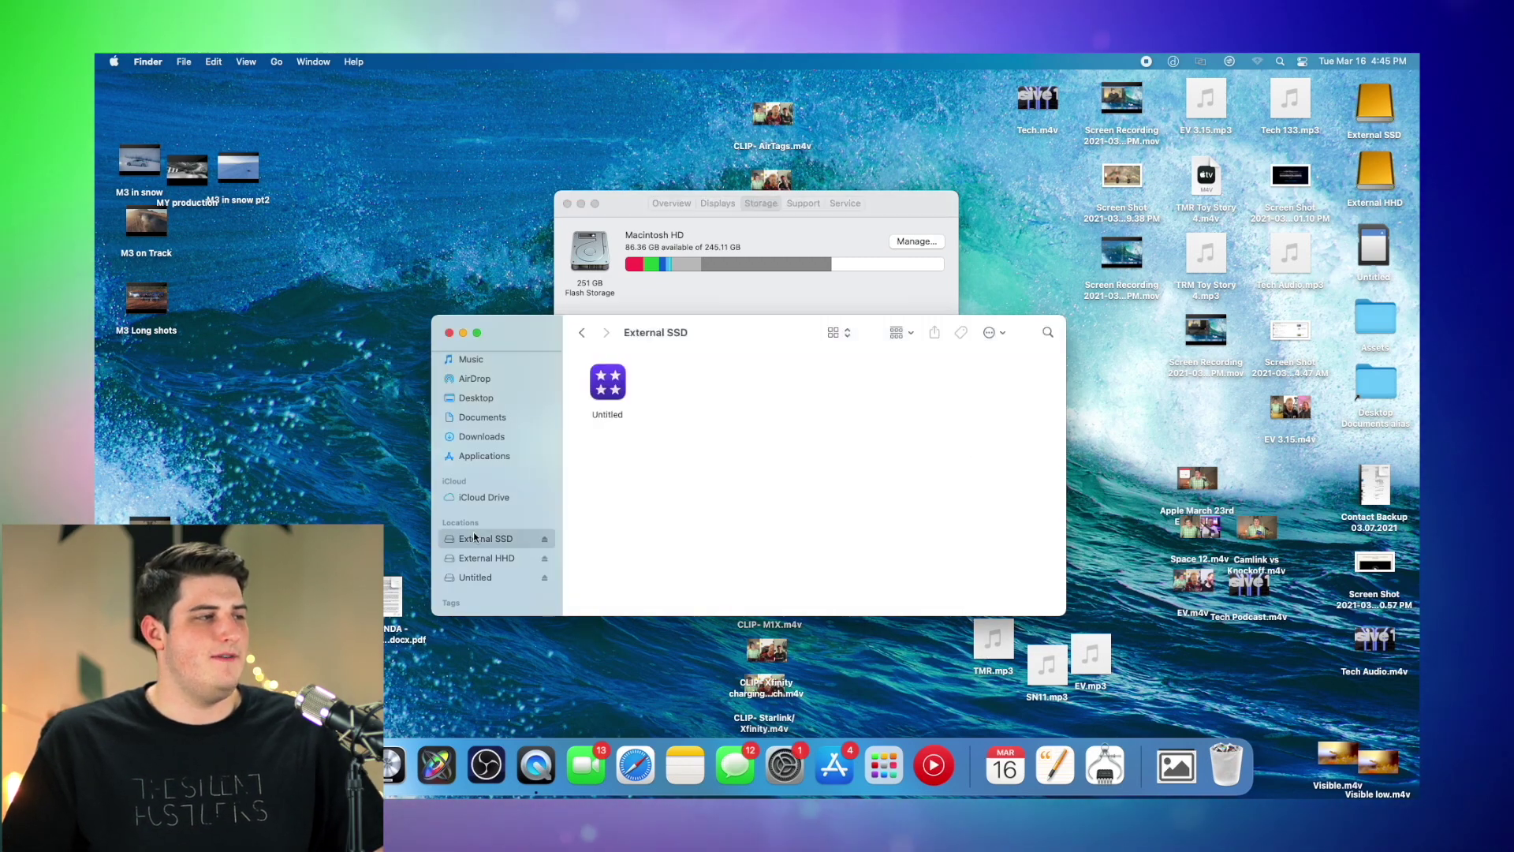
left_click(497, 558)
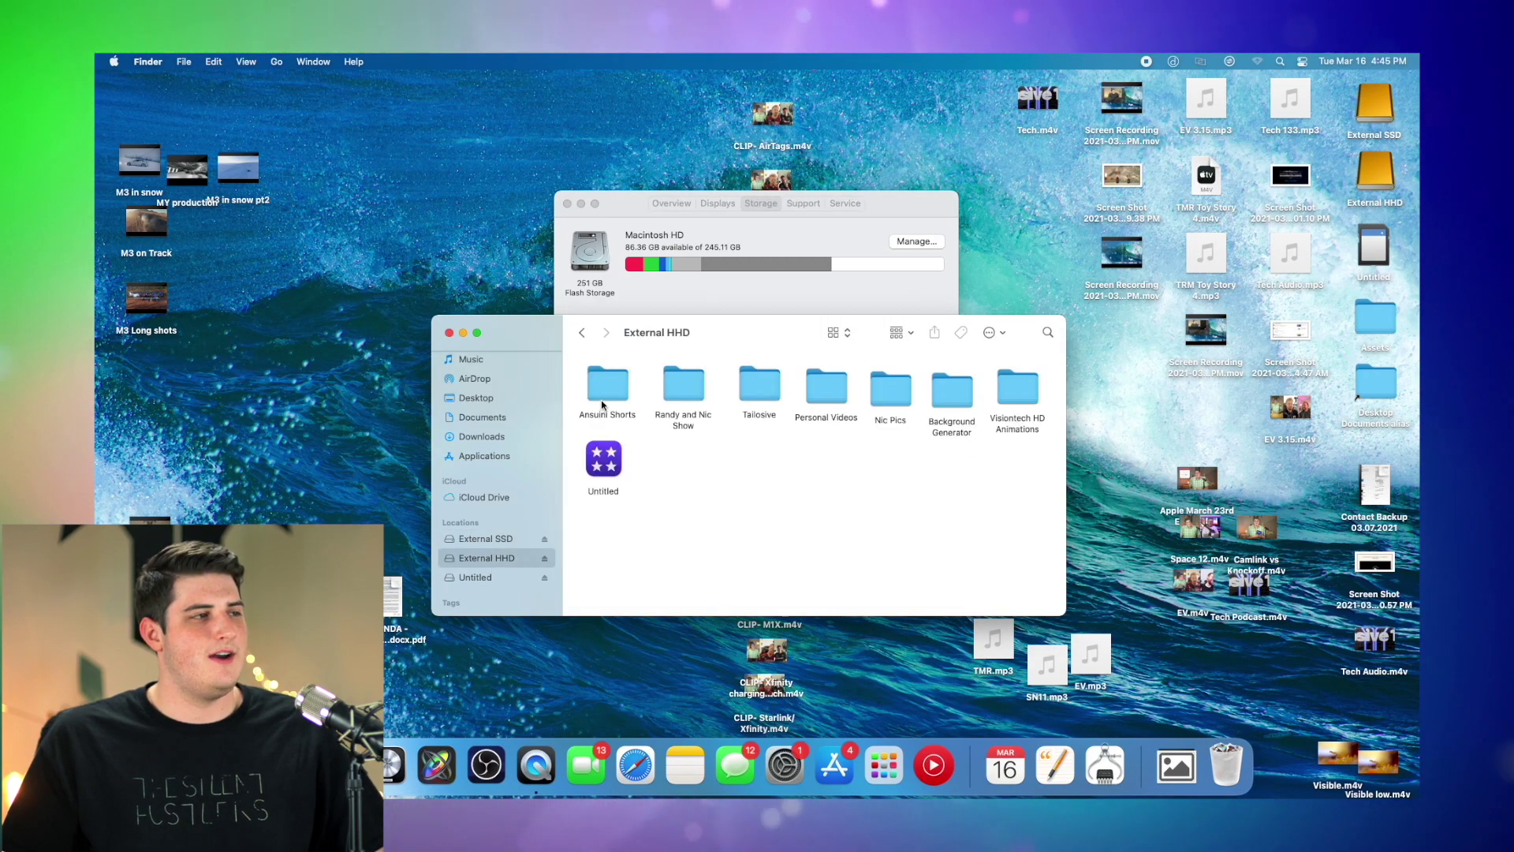
double_click(759, 385)
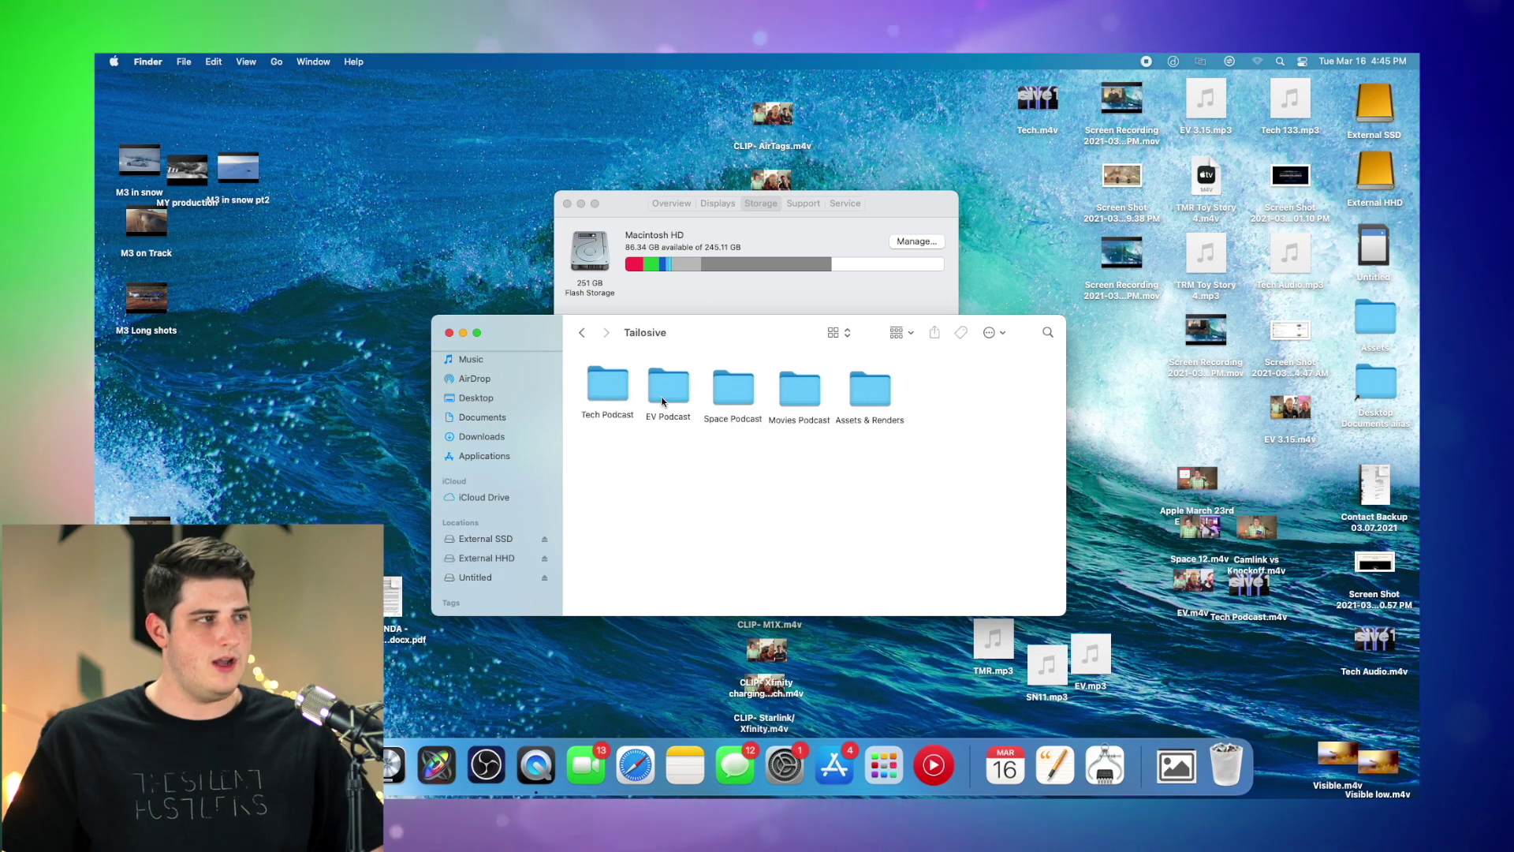
double_click(618, 389)
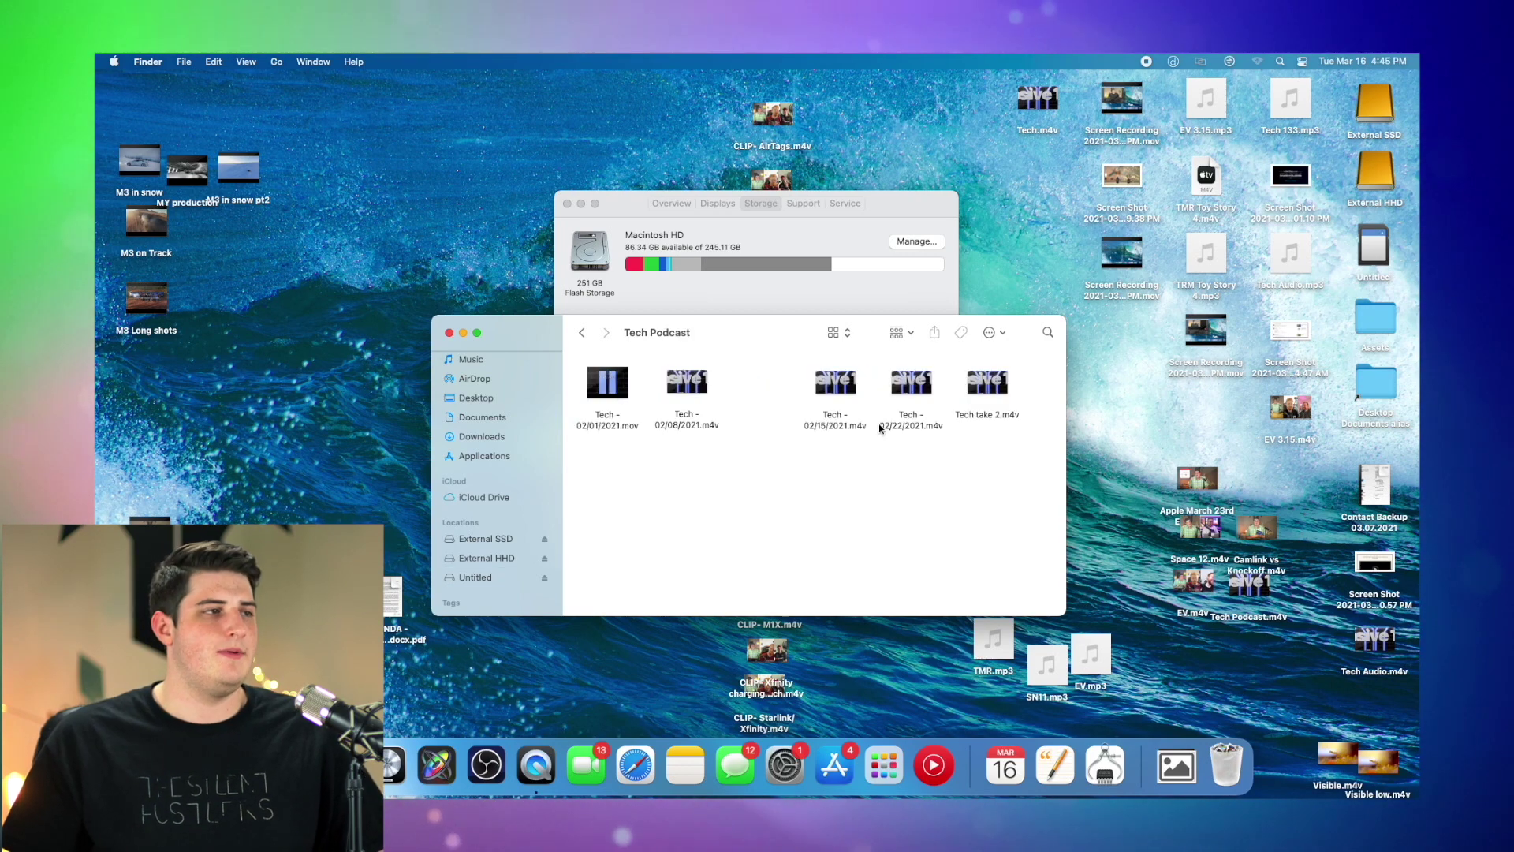
key("super+a")
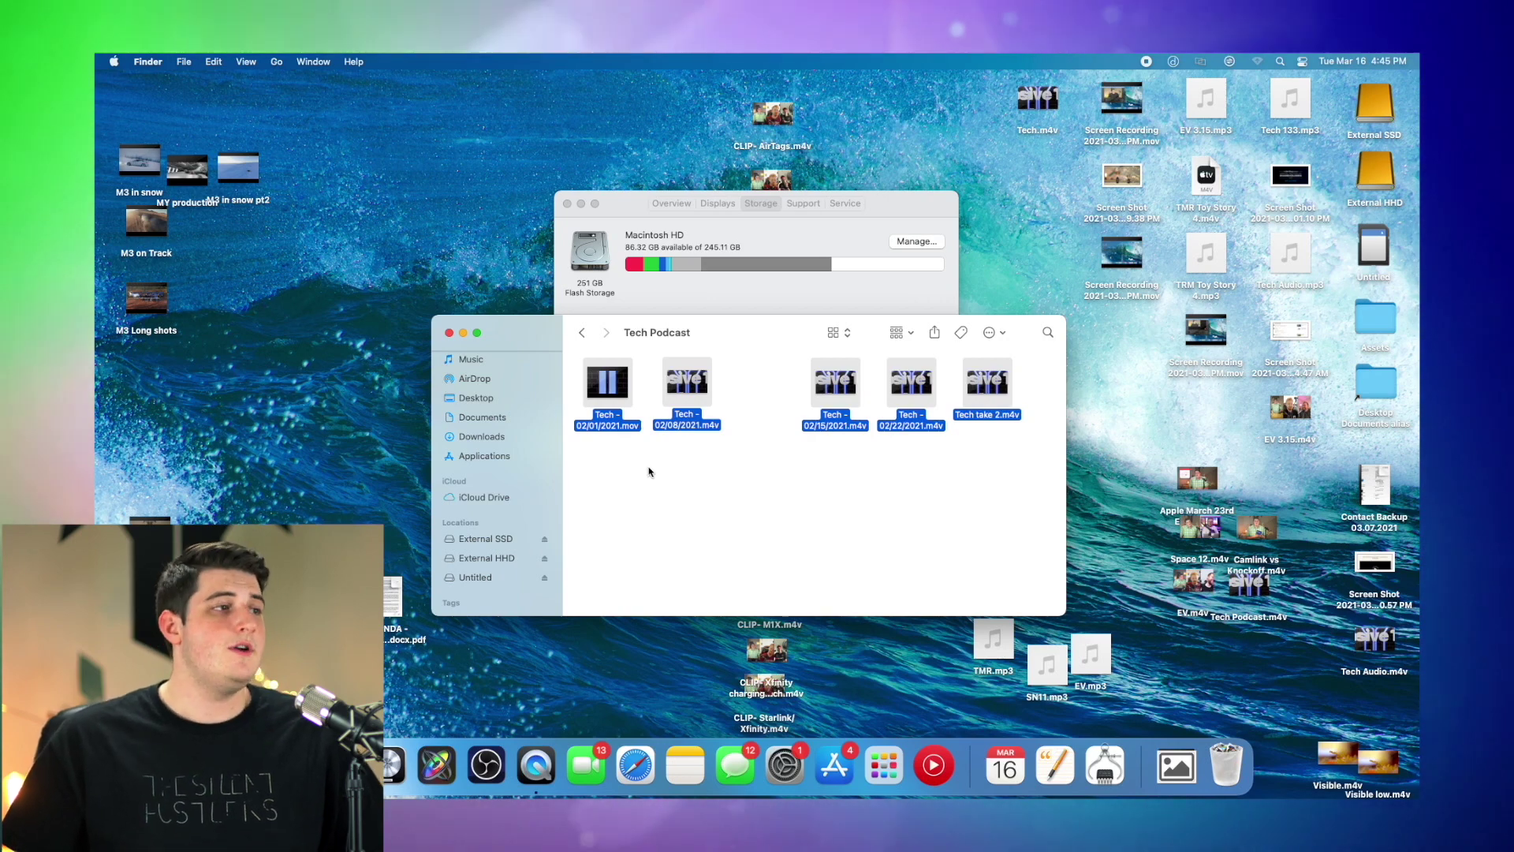
left_click(584, 332)
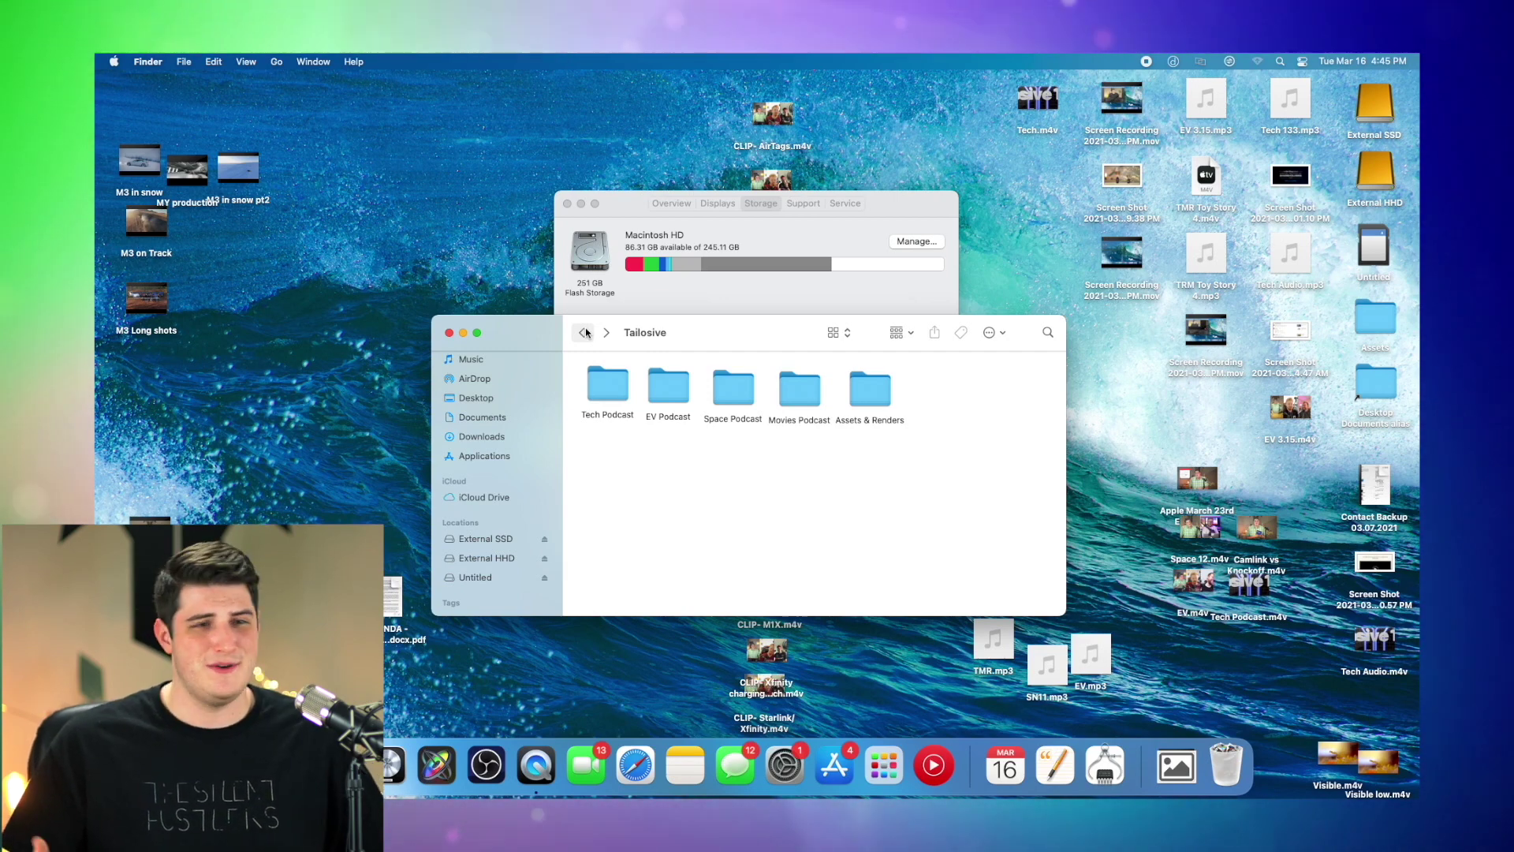
left_click(583, 332)
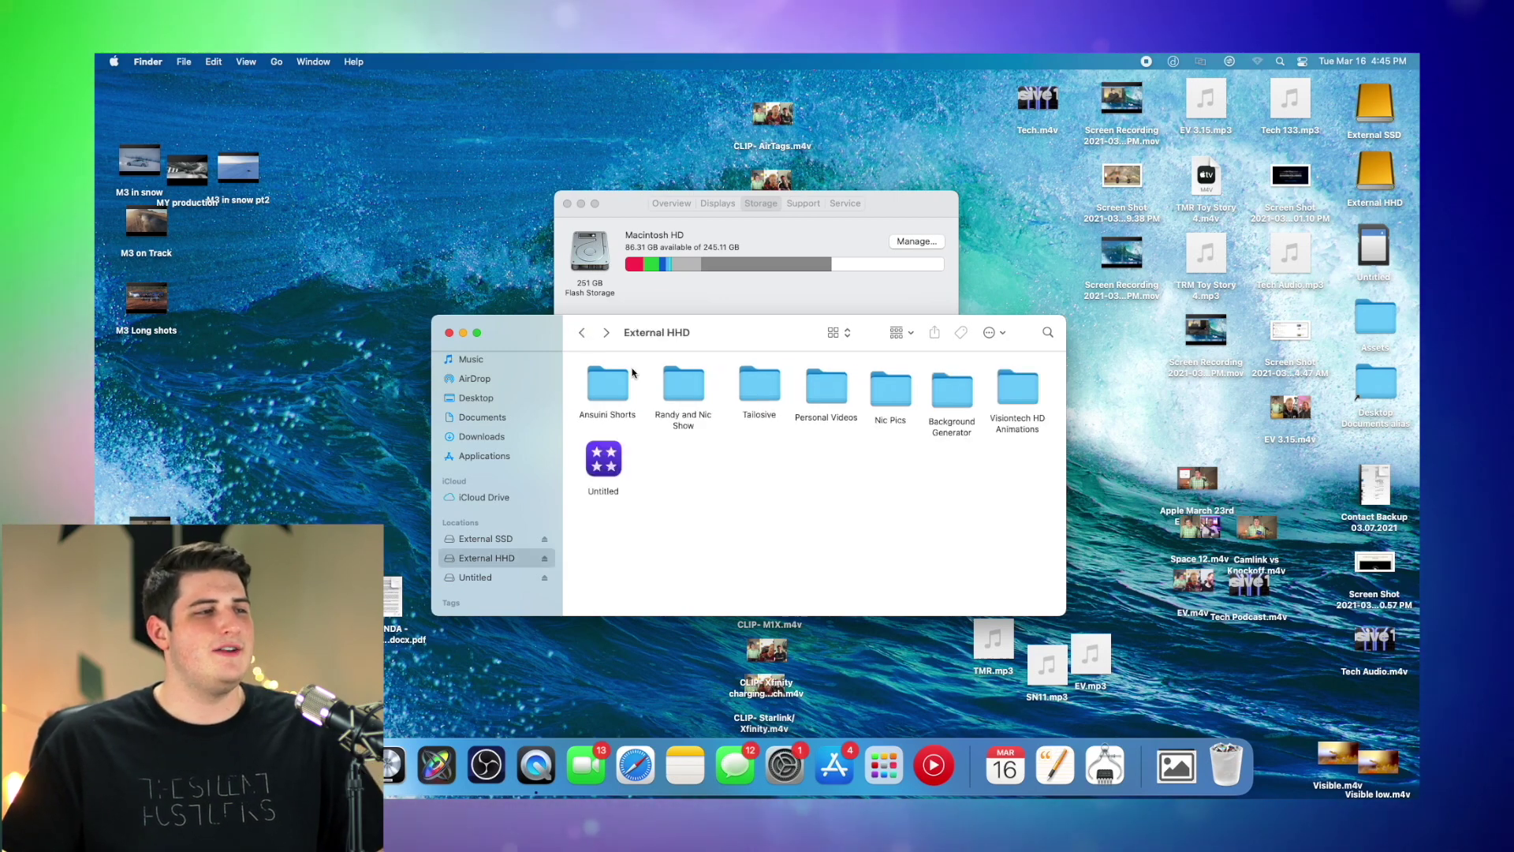
Quick Look 20008-10.mp4 in Visiontech HD Animations > Backgrounds, then return to External HHD's top level
double_click(948, 390)
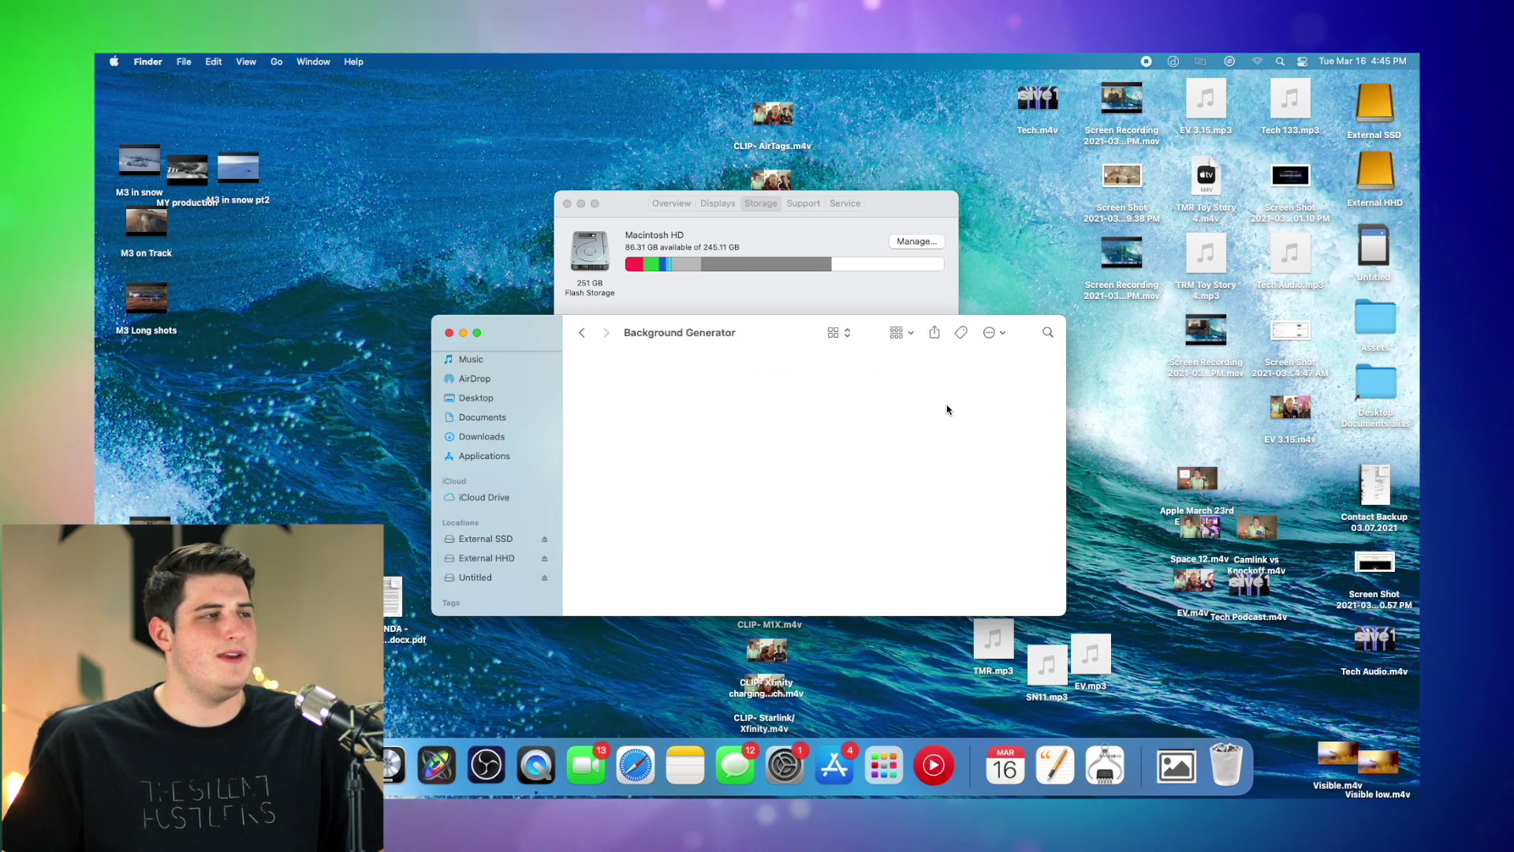
left_click(583, 332)
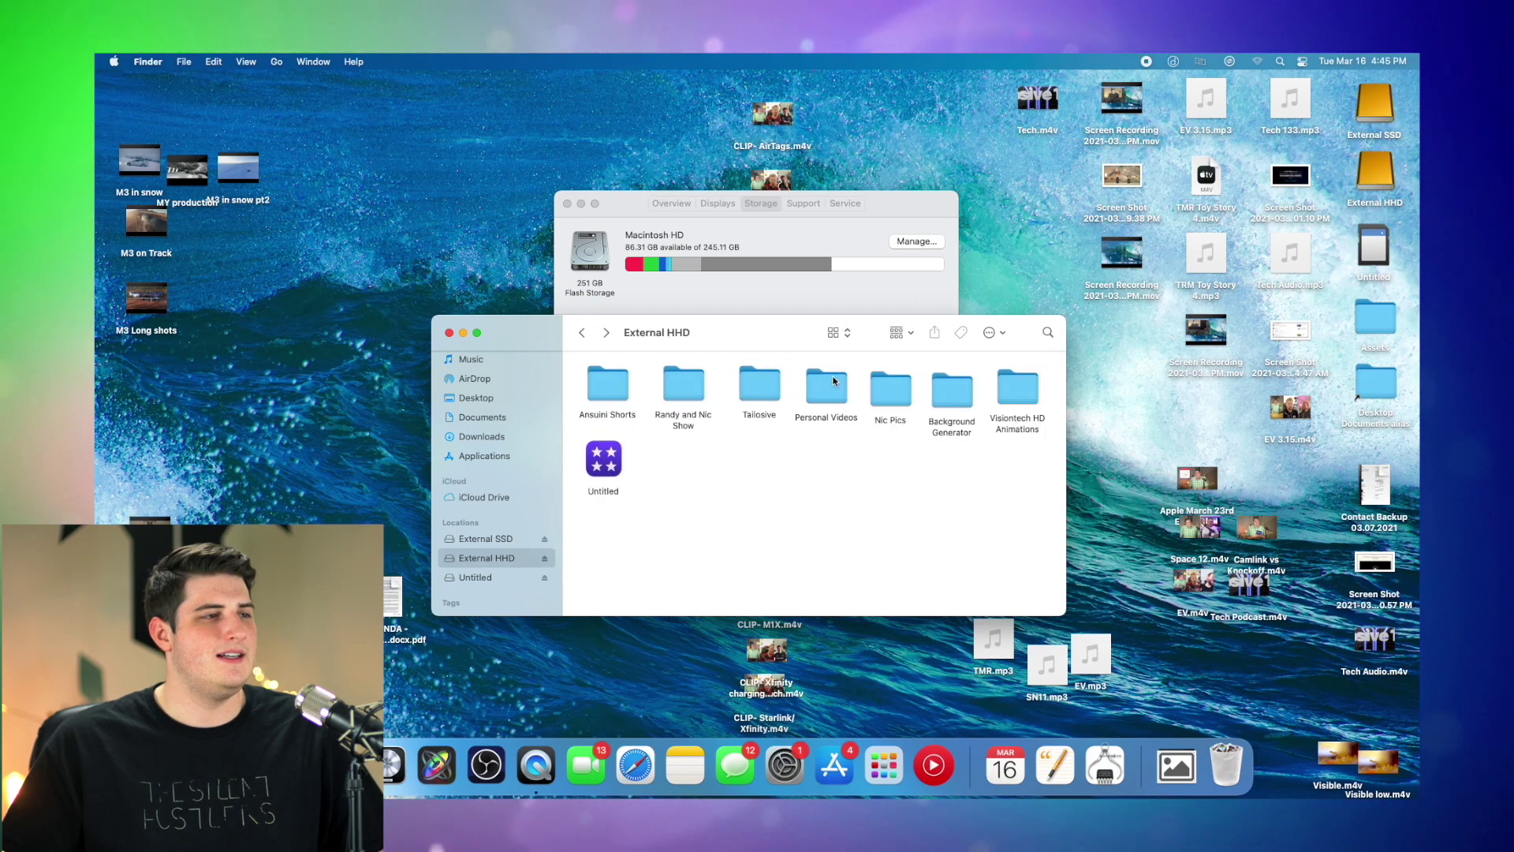
double_click(1019, 392)
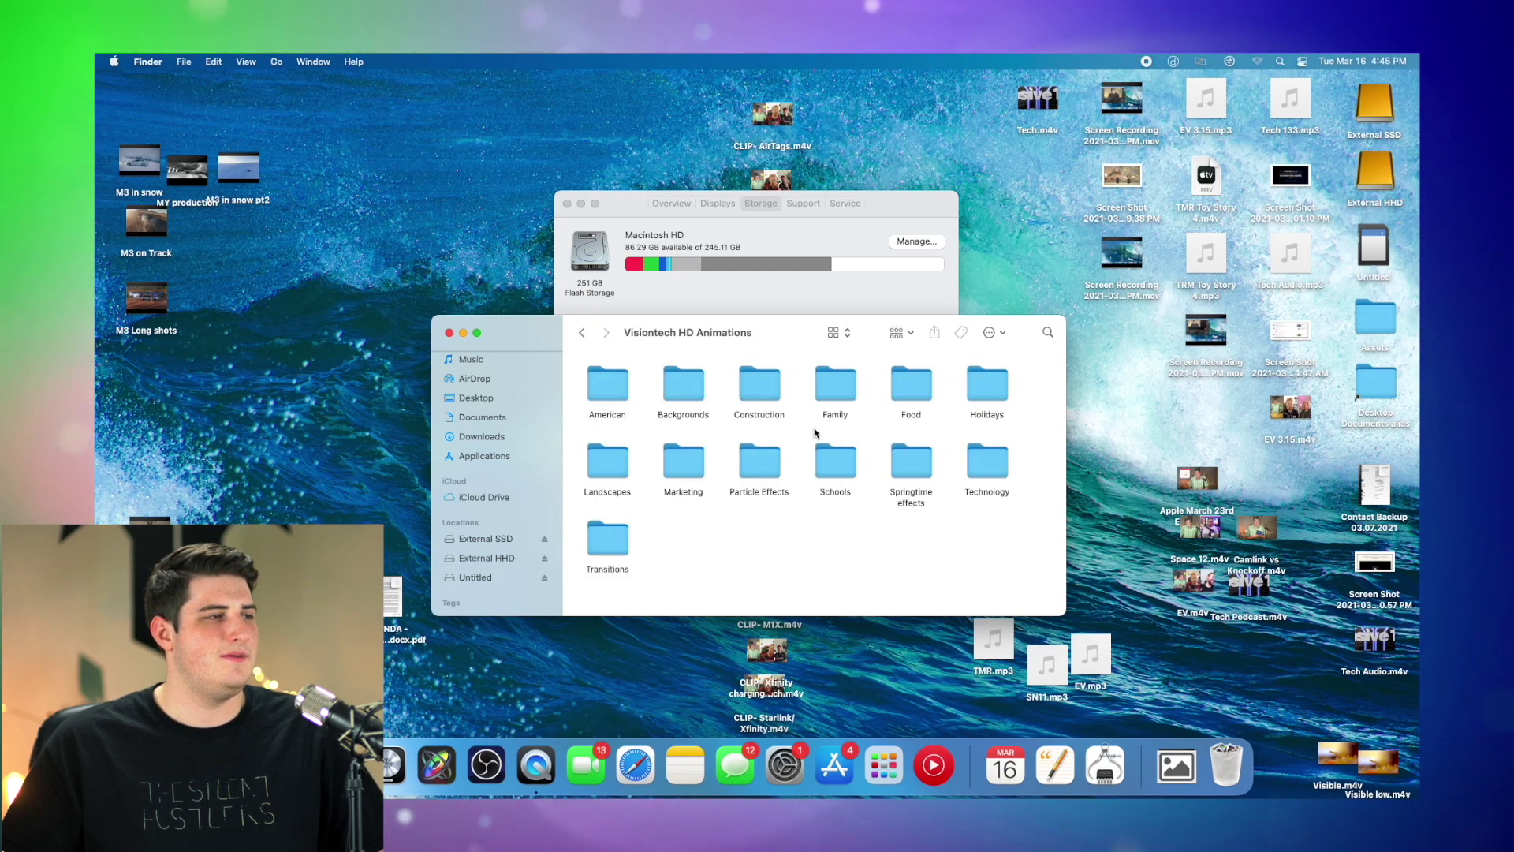
double_click(673, 388)
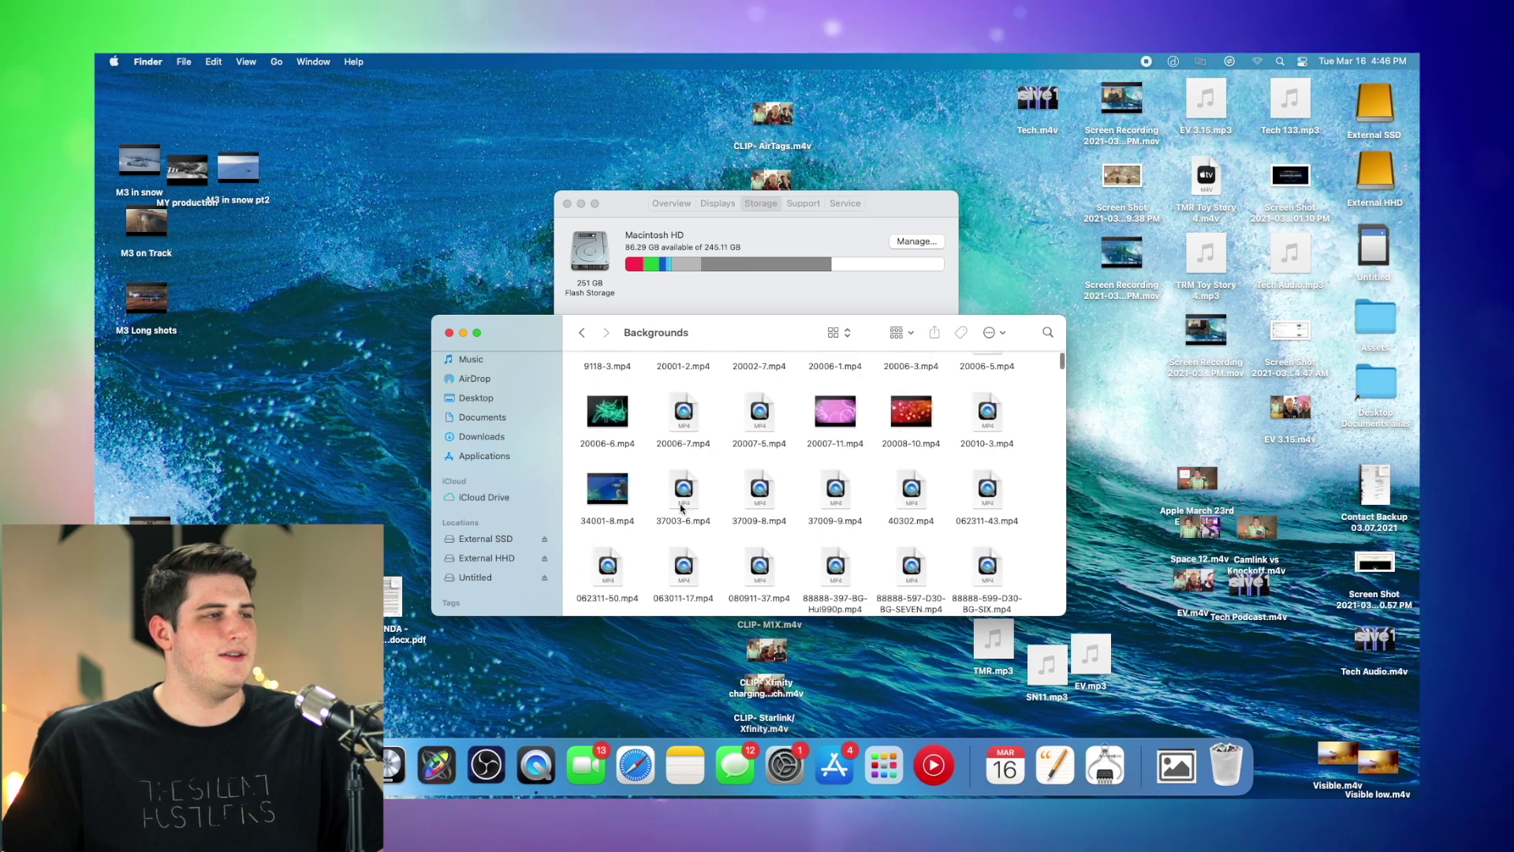
left_click(911, 451)
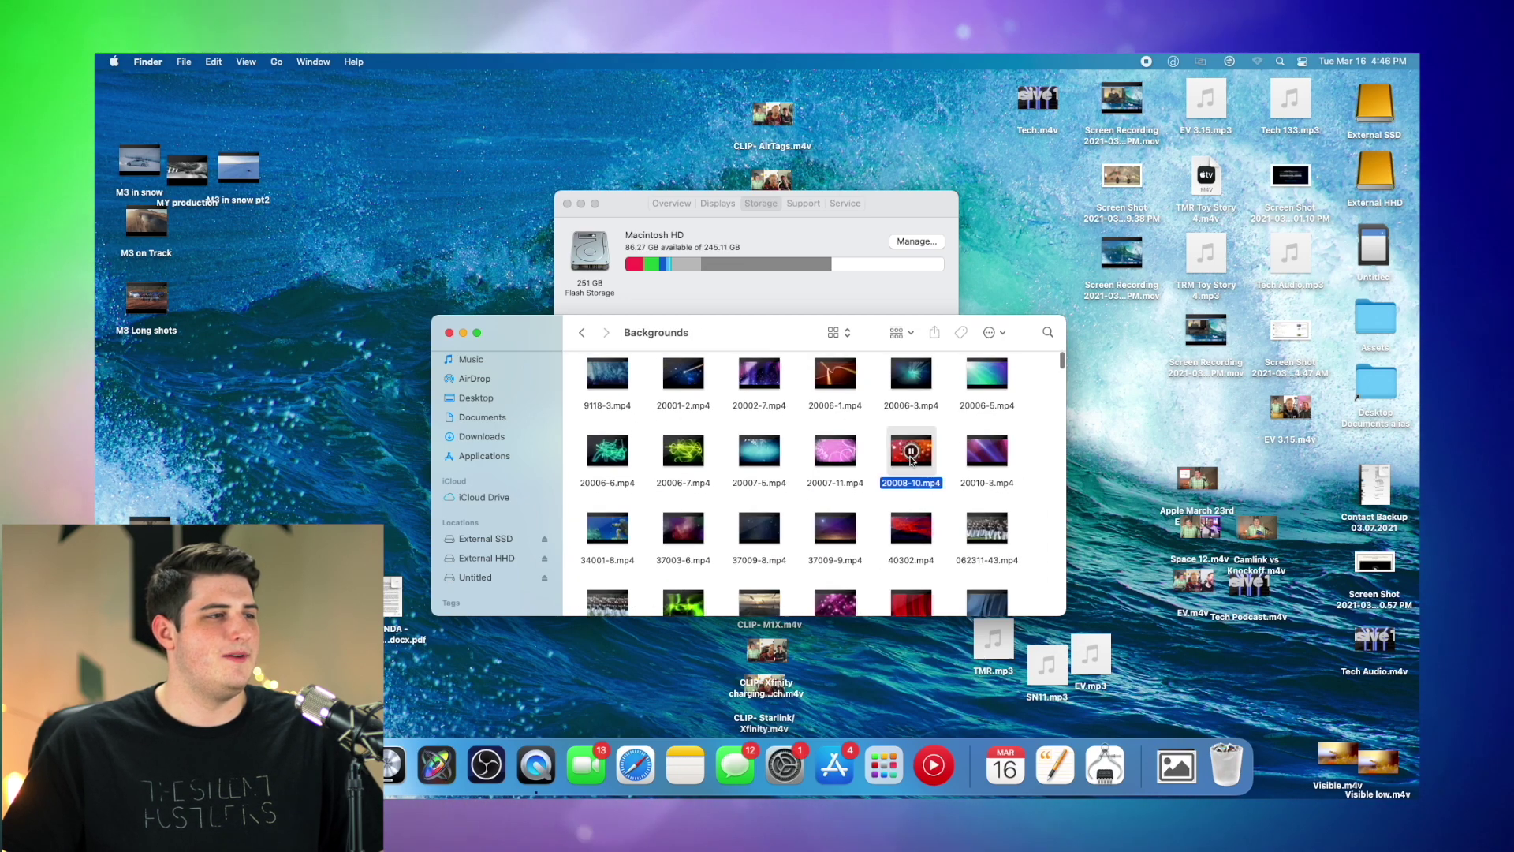
key("space")
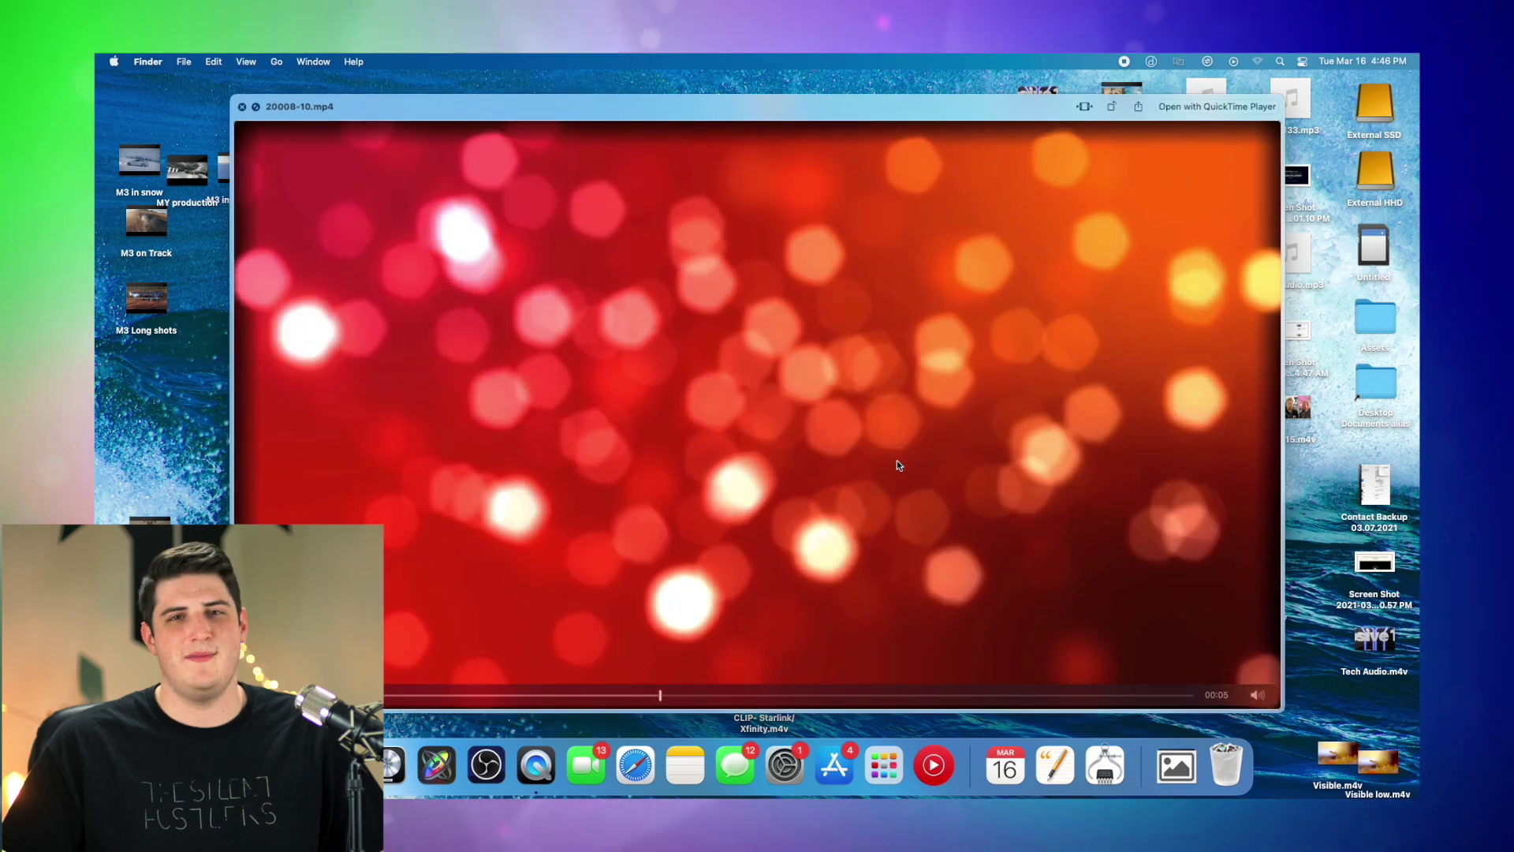
key("space")
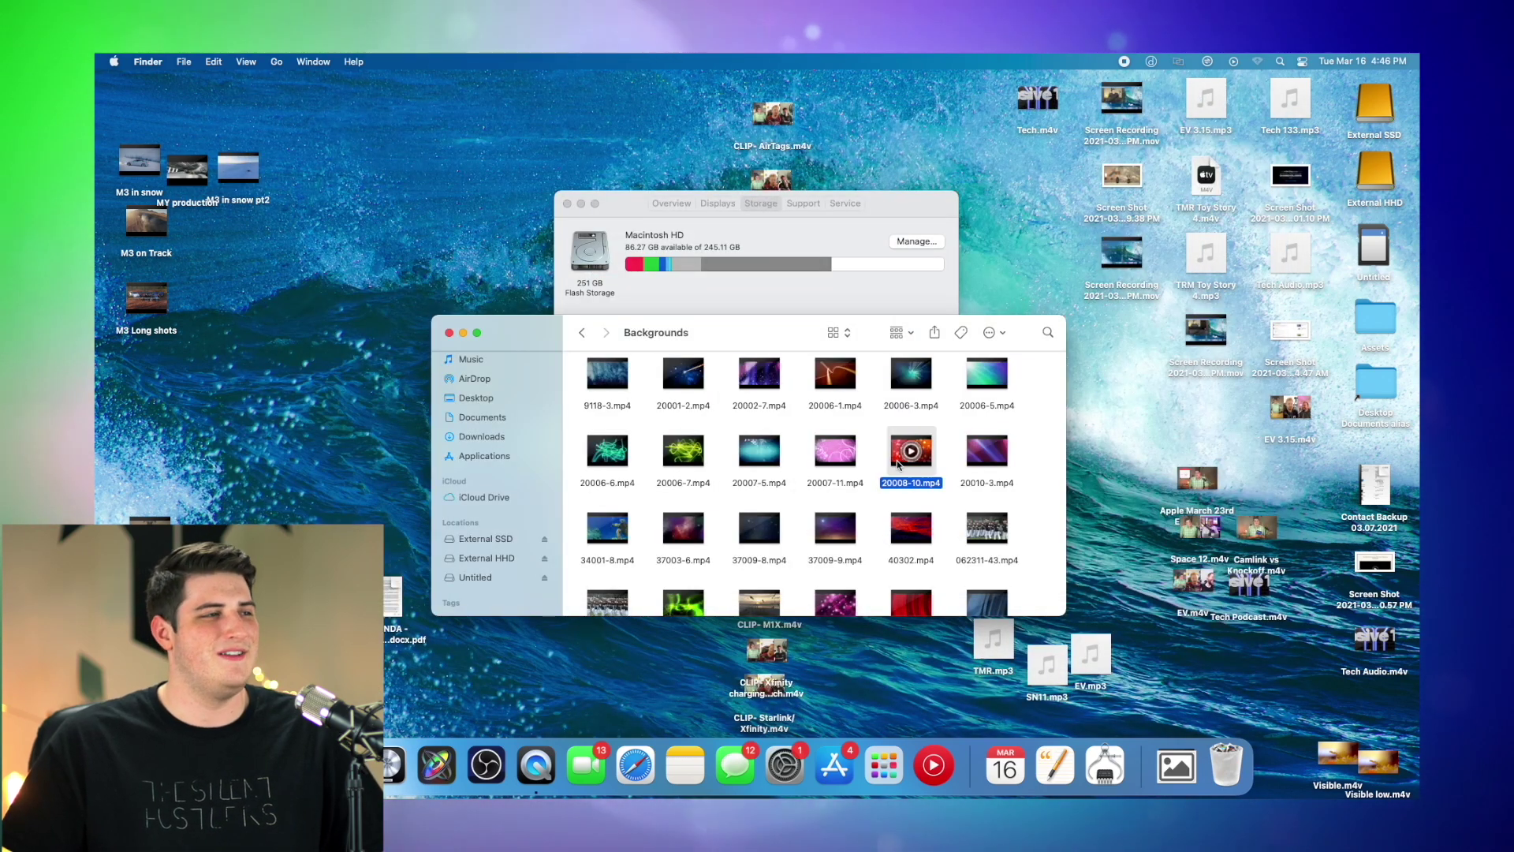
left_click(582, 333)
left_click(582, 333)
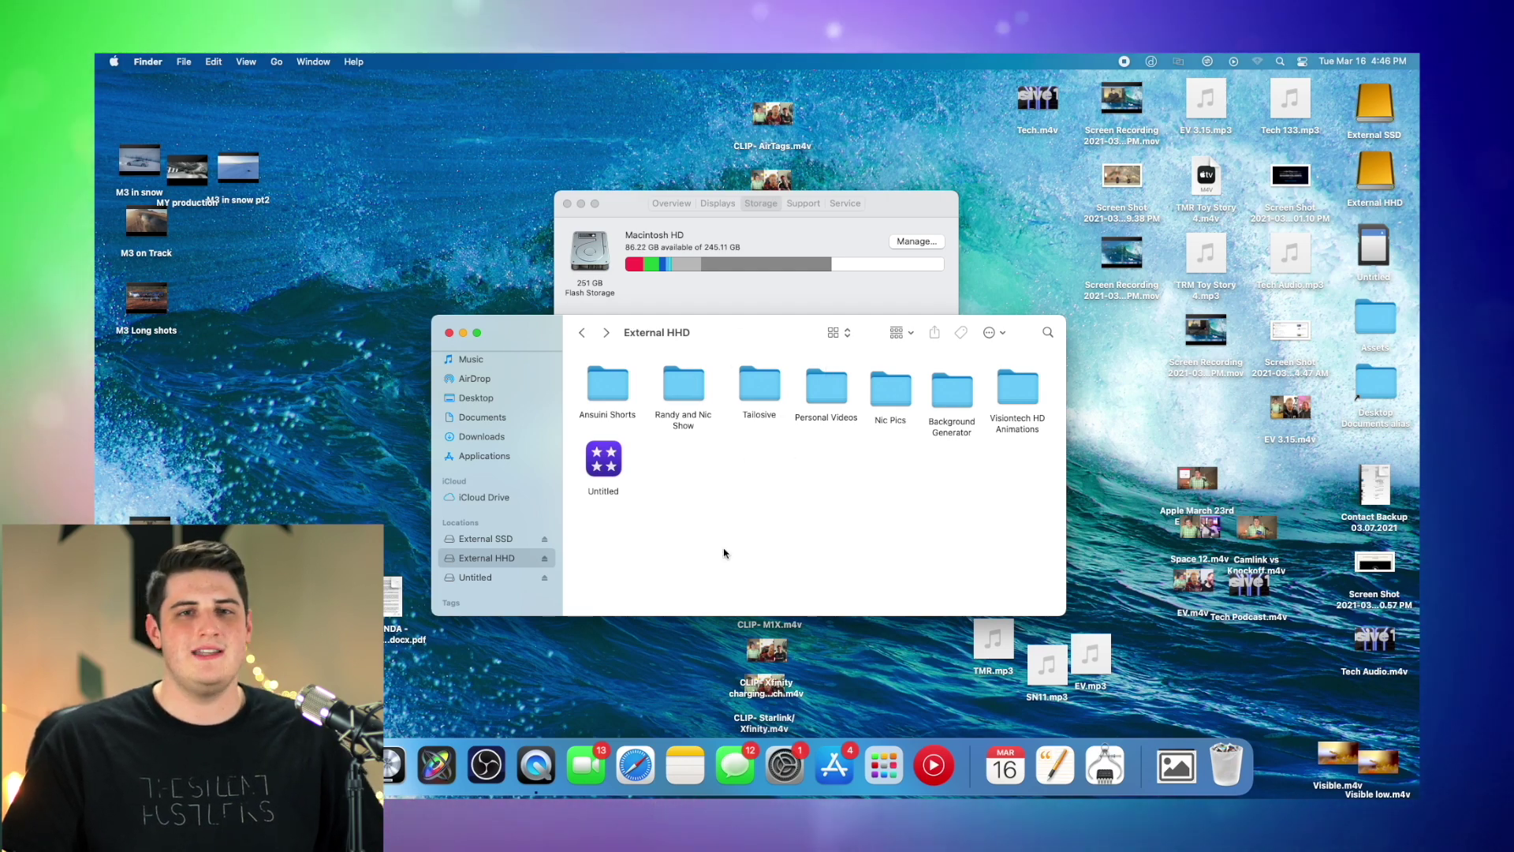
Return to the storage overview listing Macintosh HD, External HHD and External SSD
left_click(788, 299)
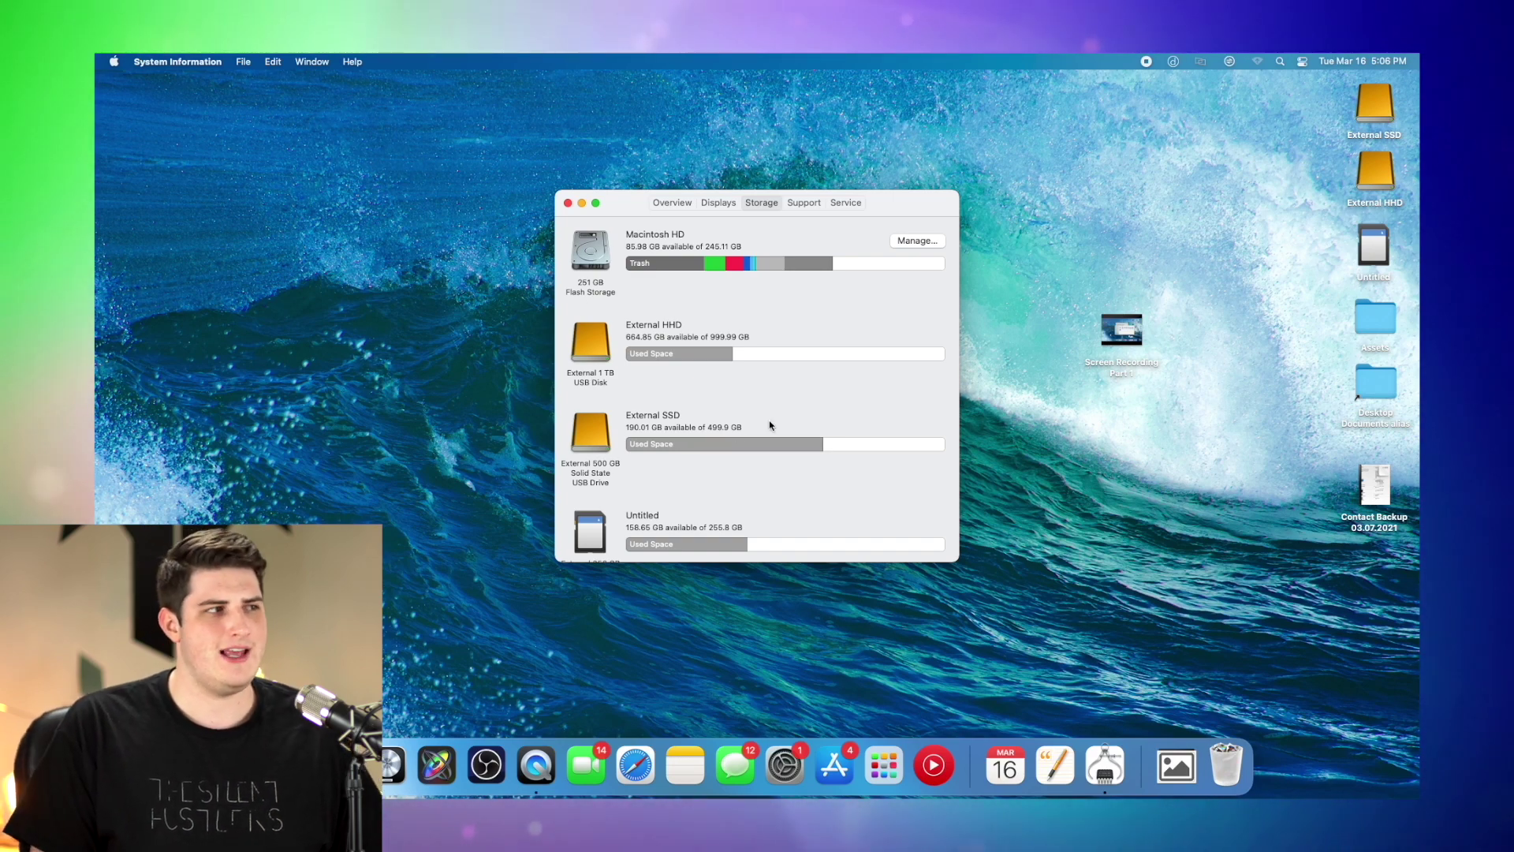
Open storage management and scroll through the 60.18 GB of items in the Trash
left_click(917, 241)
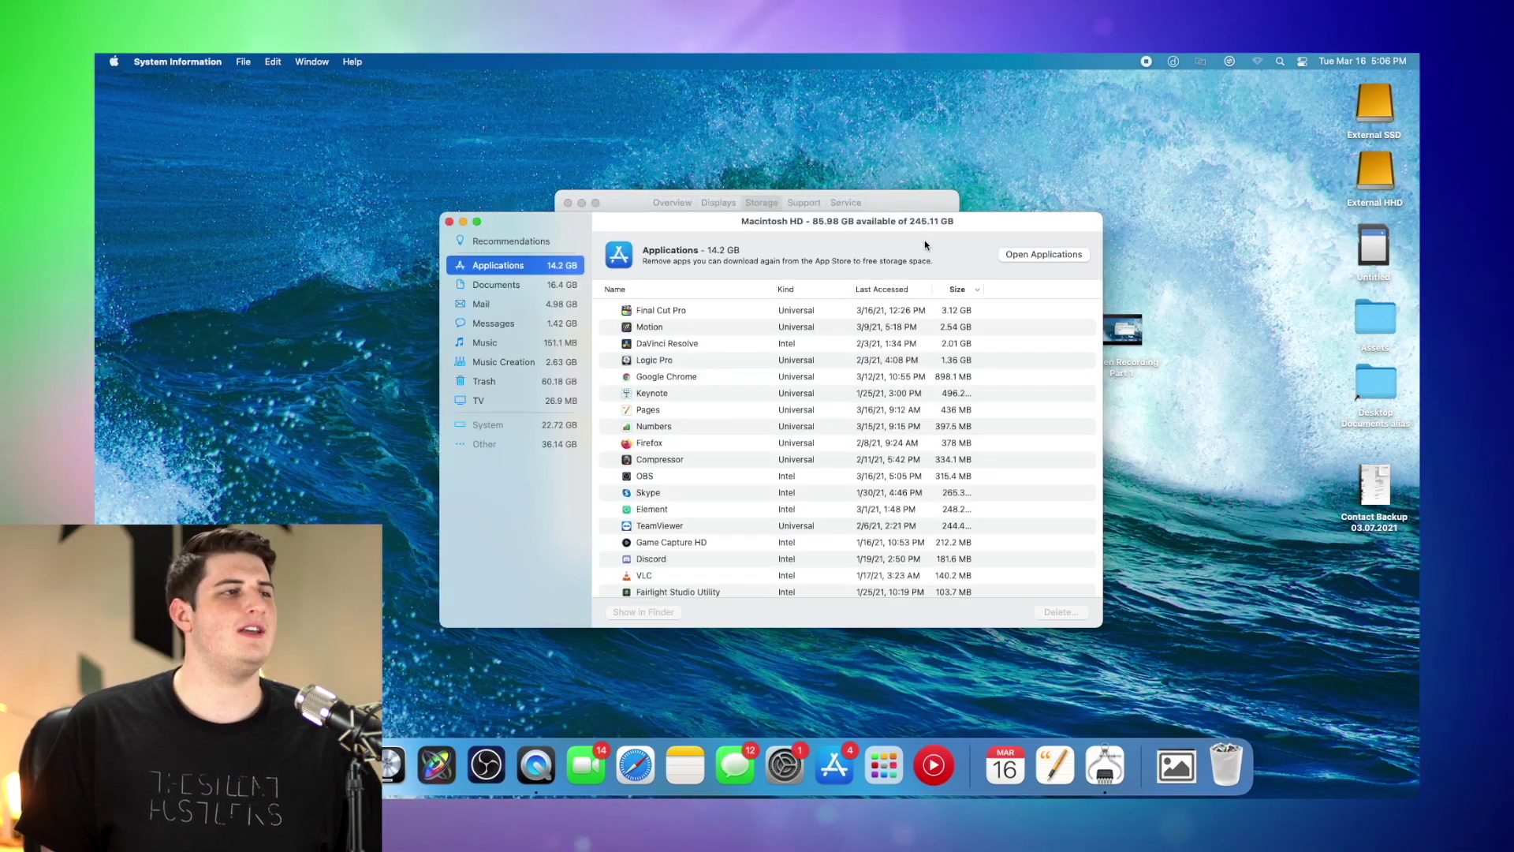
left_click(533, 382)
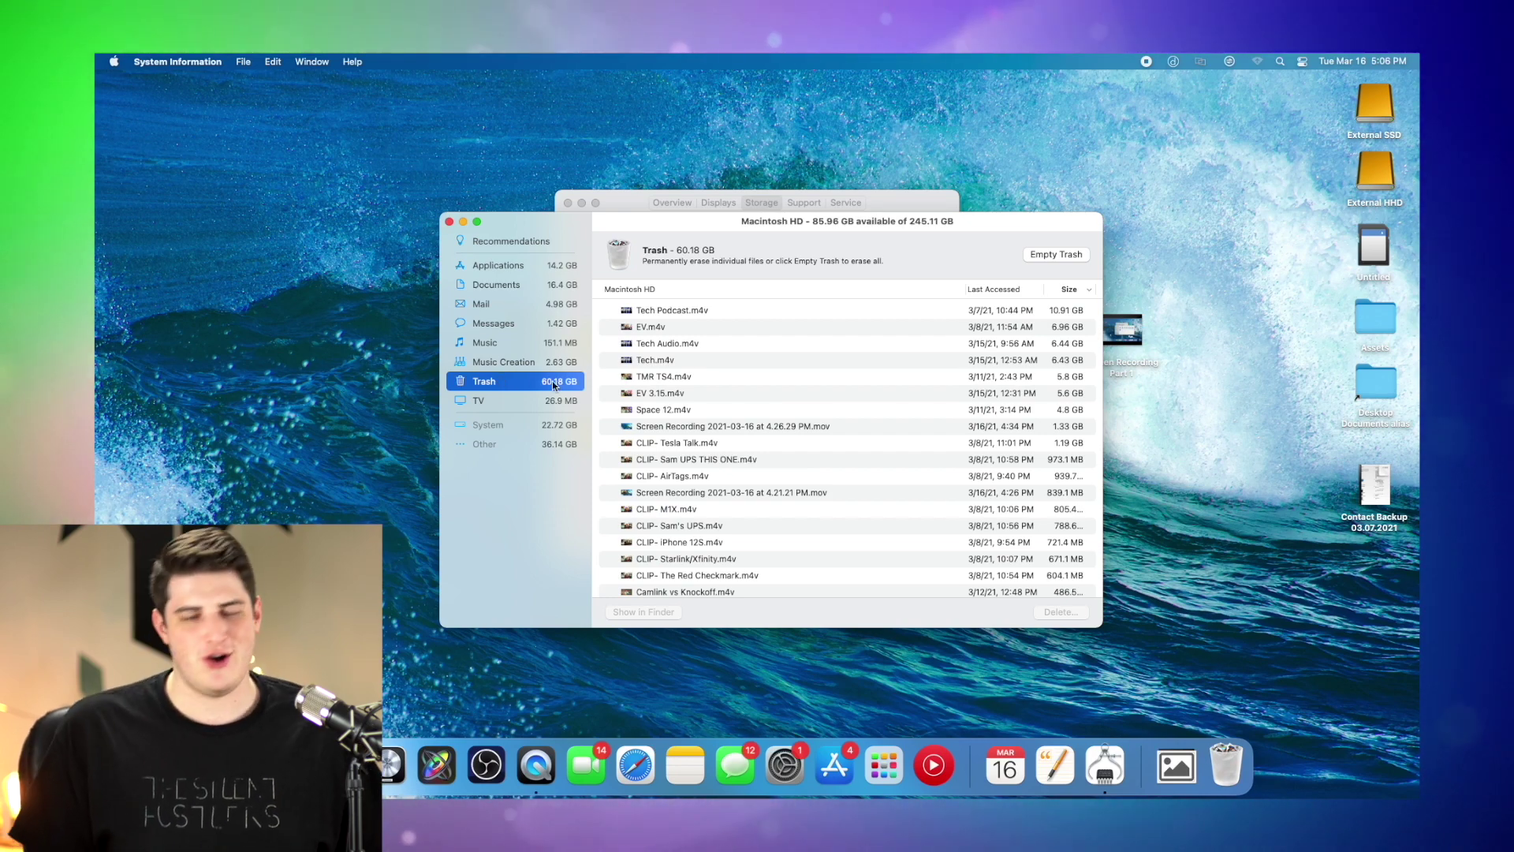
scroll(679, 367, "down", 15)
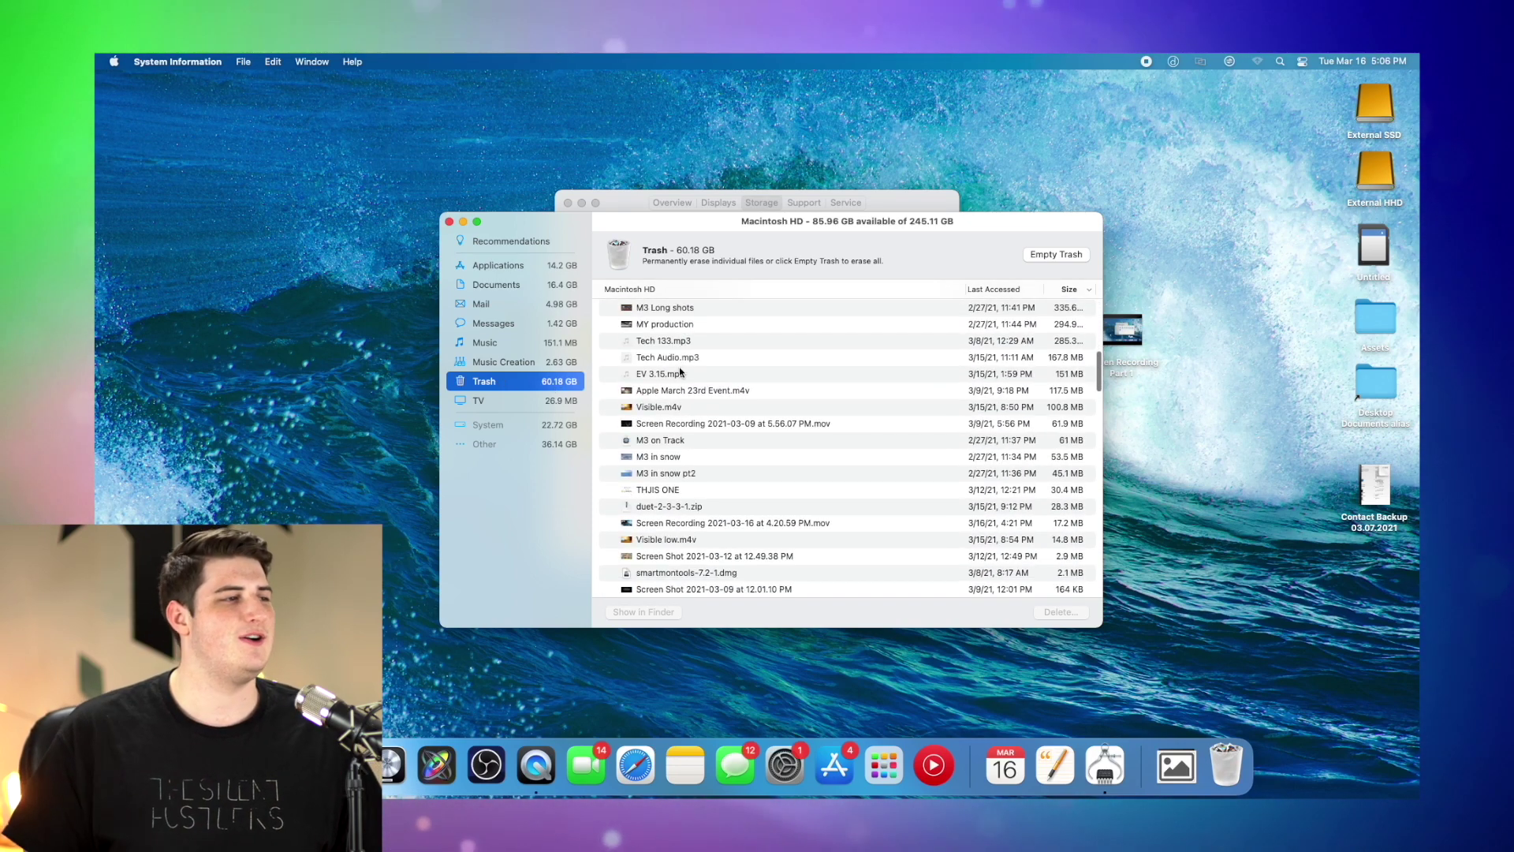
scroll(680, 372, "up", 1)
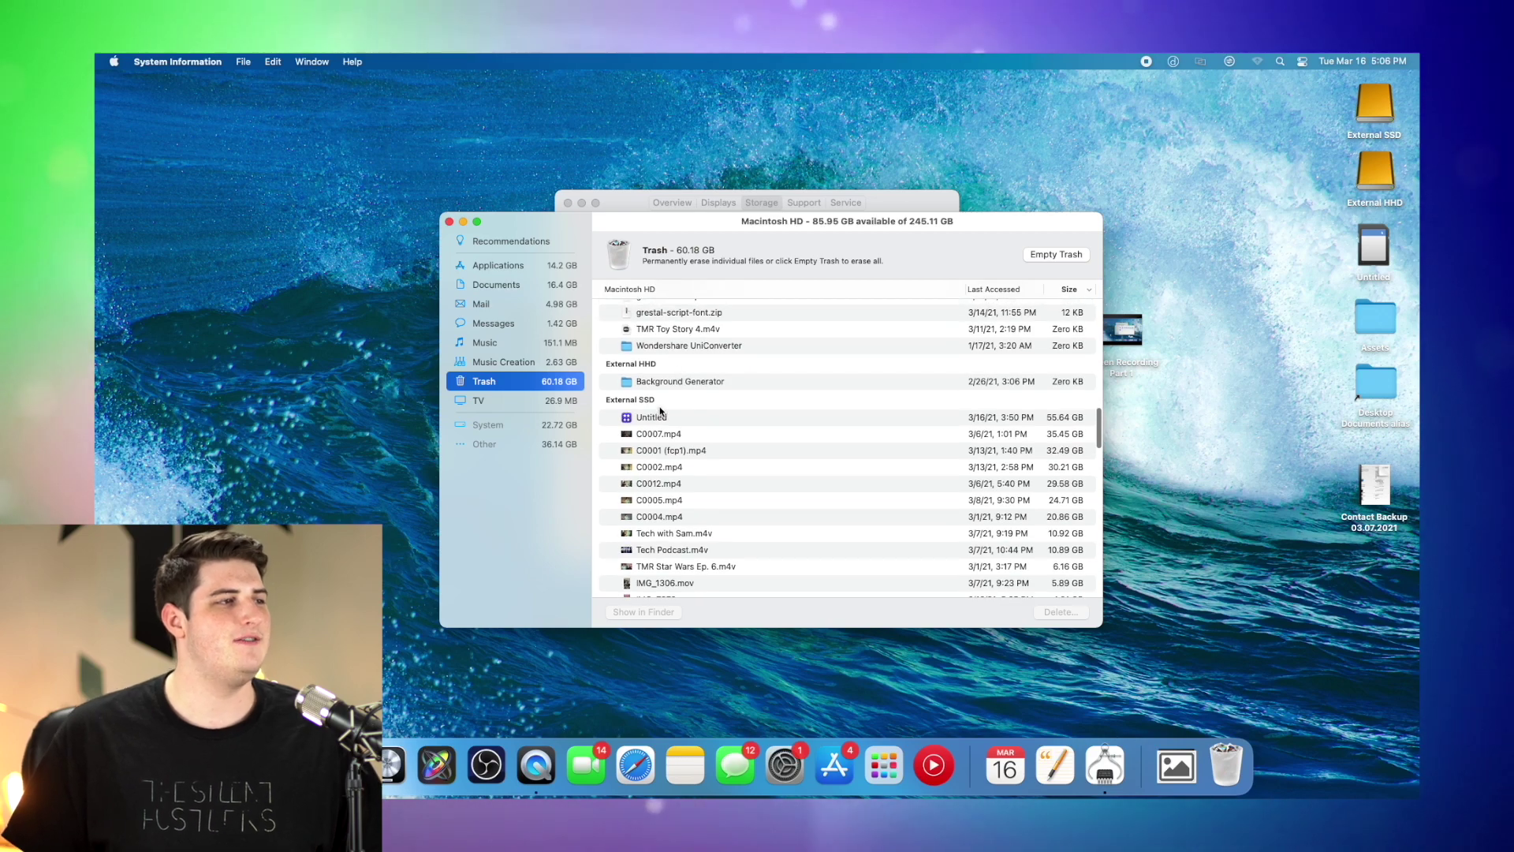
scroll(662, 411, "down", 1)
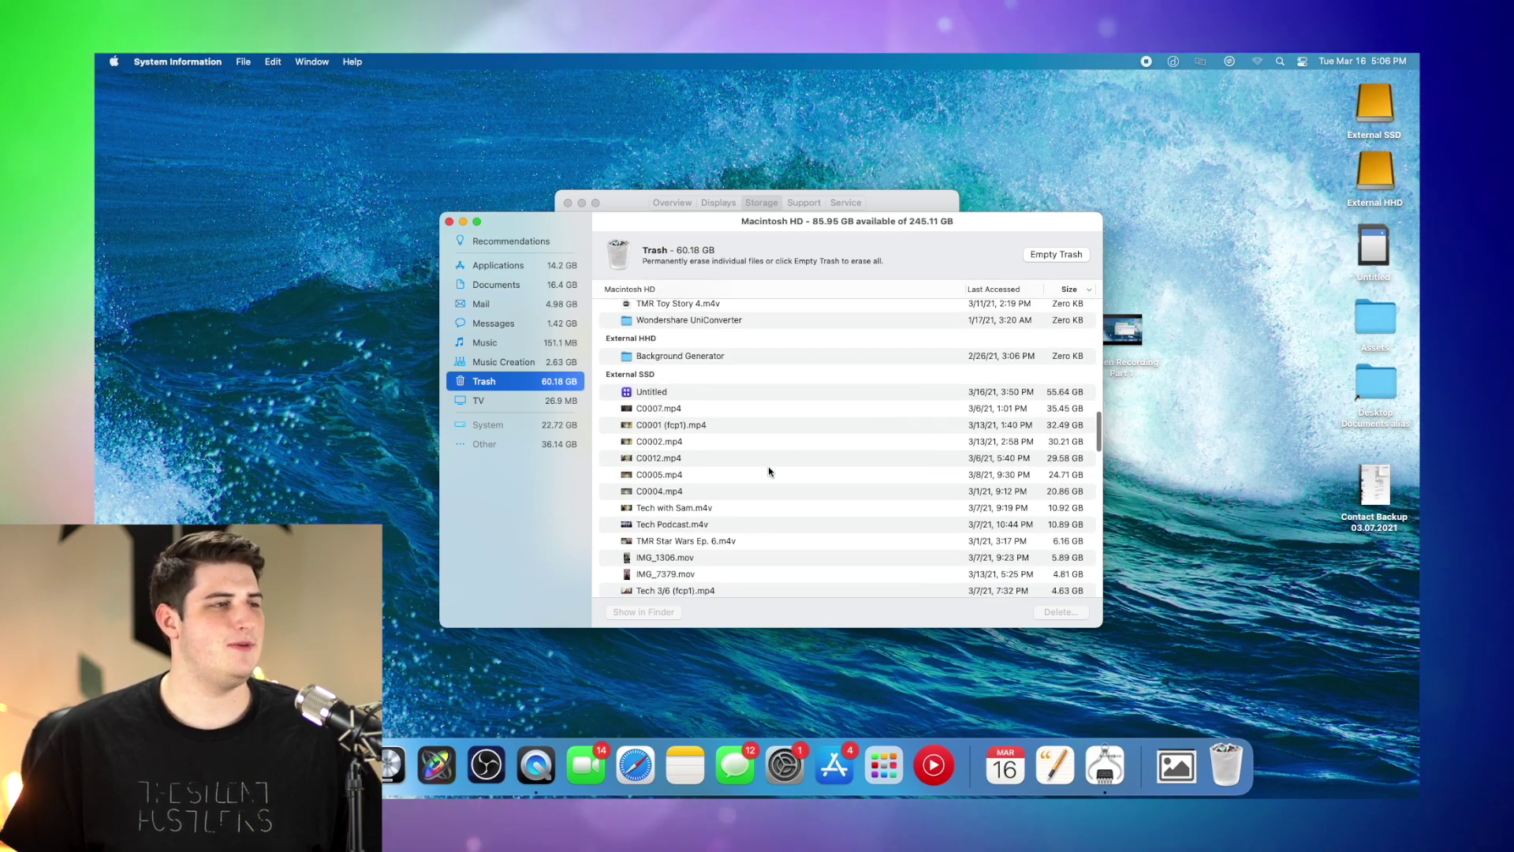
scroll(667, 429, "down", 5)
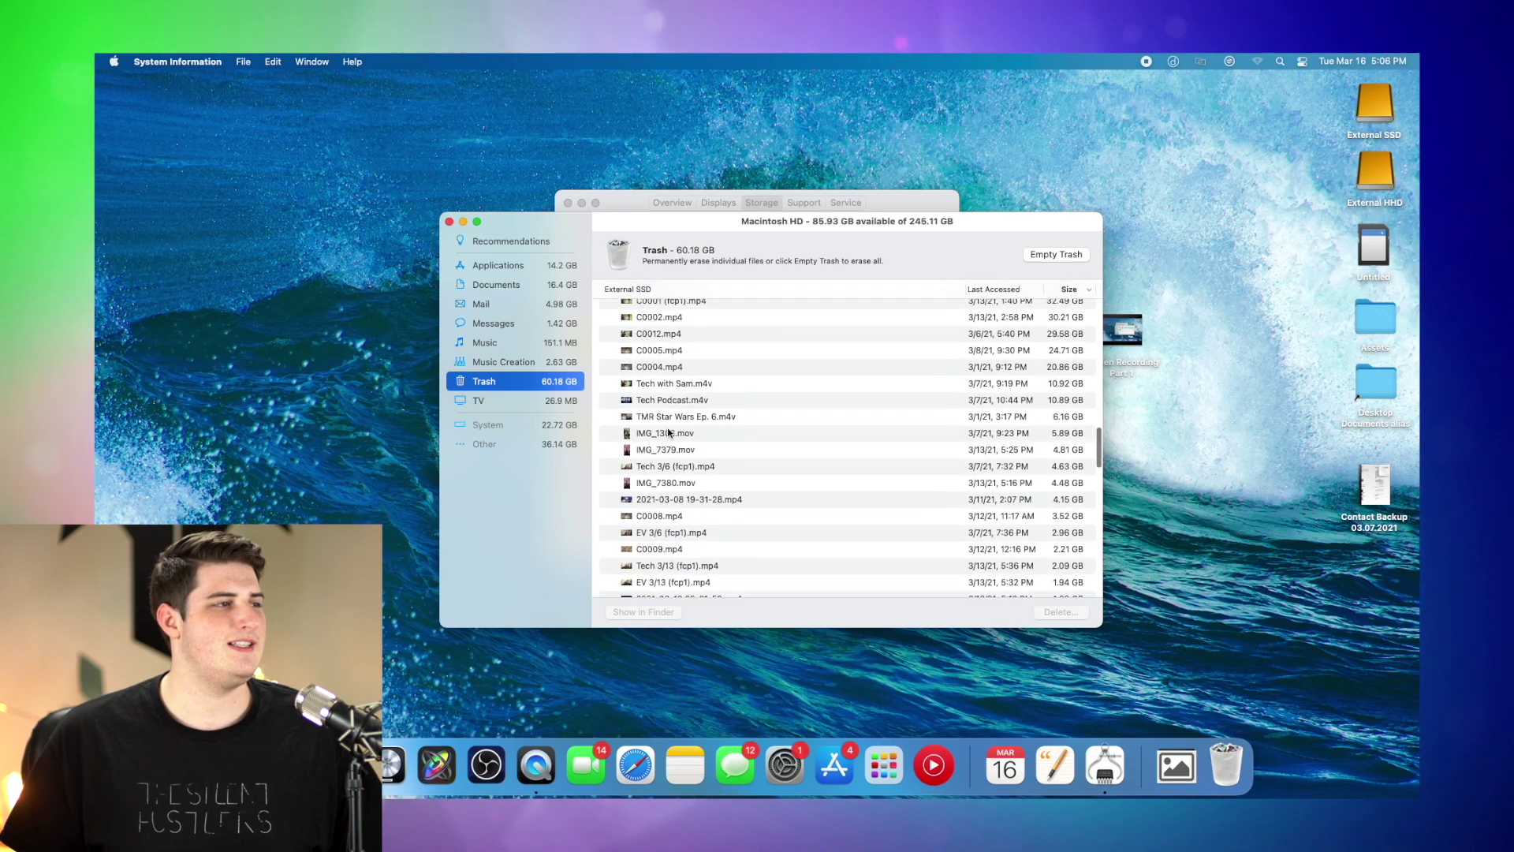
scroll(668, 432, "down", 10)
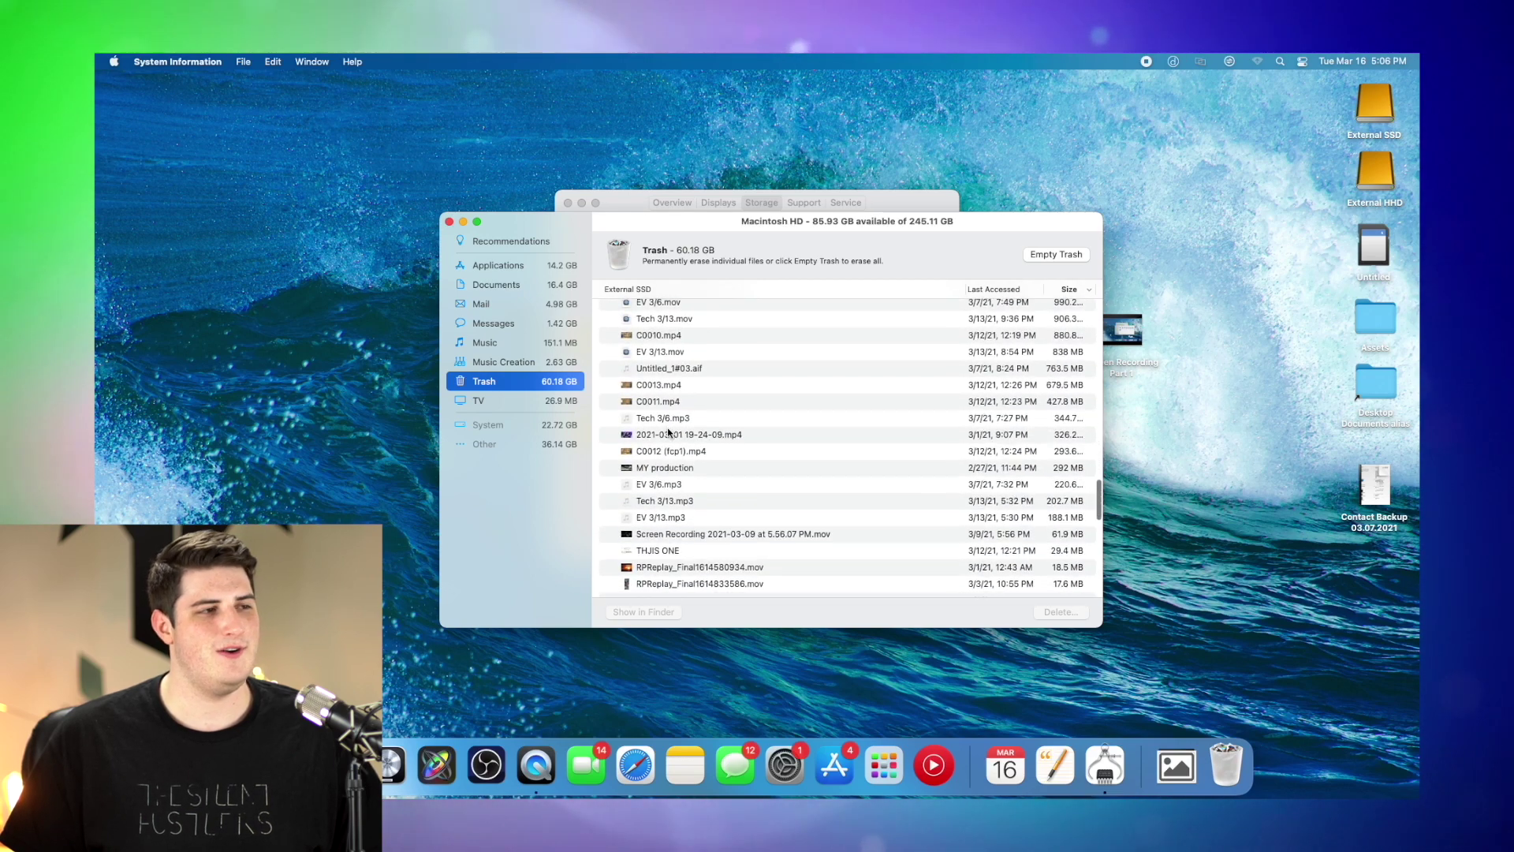
scroll(668, 432, "down", 10)
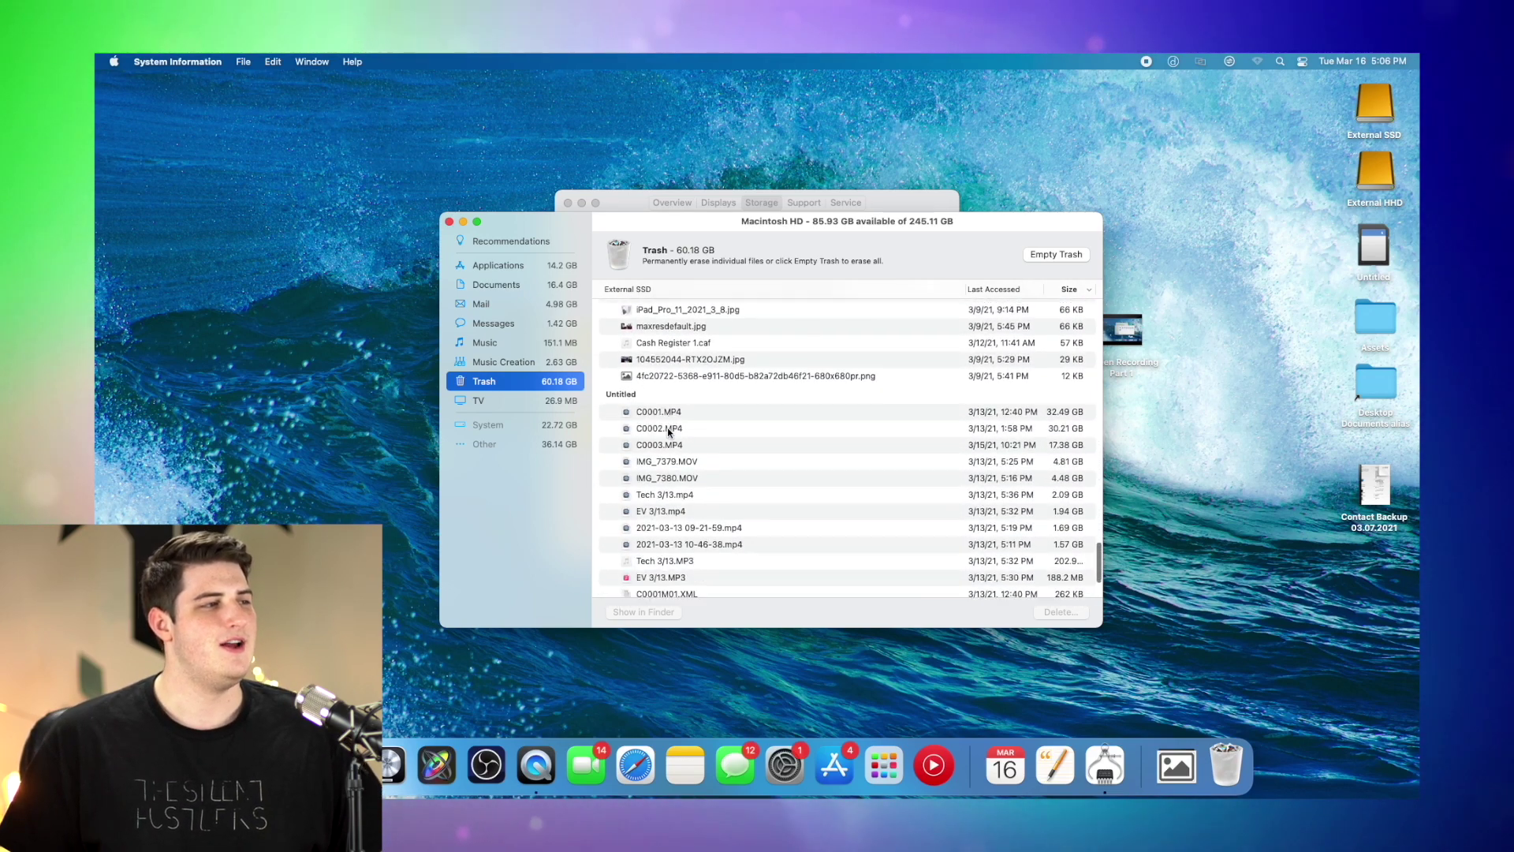
scroll(667, 430, "down", 2)
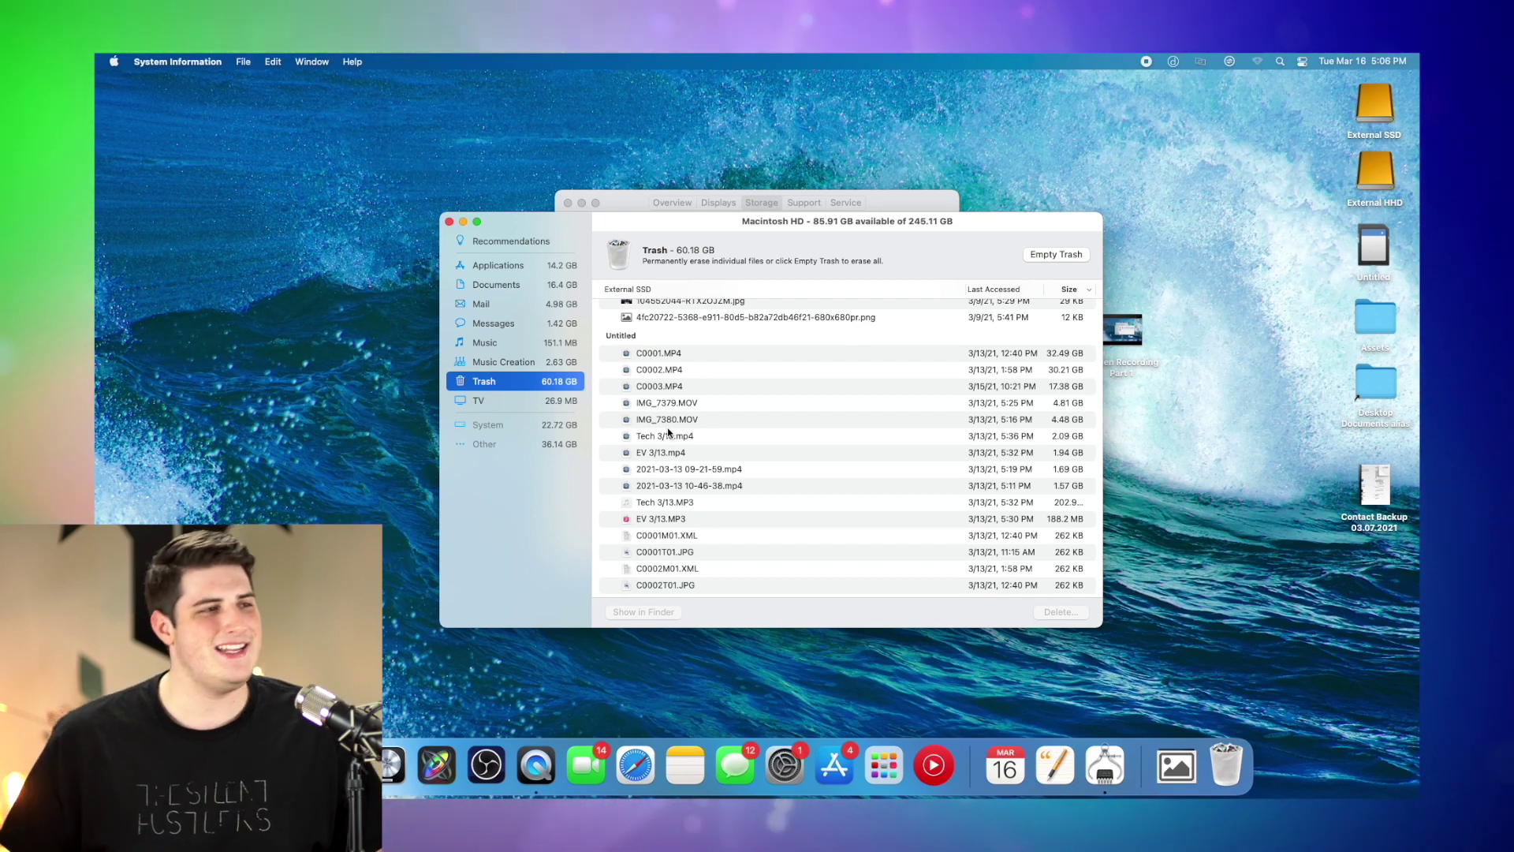
scroll(668, 431, "down", 1)
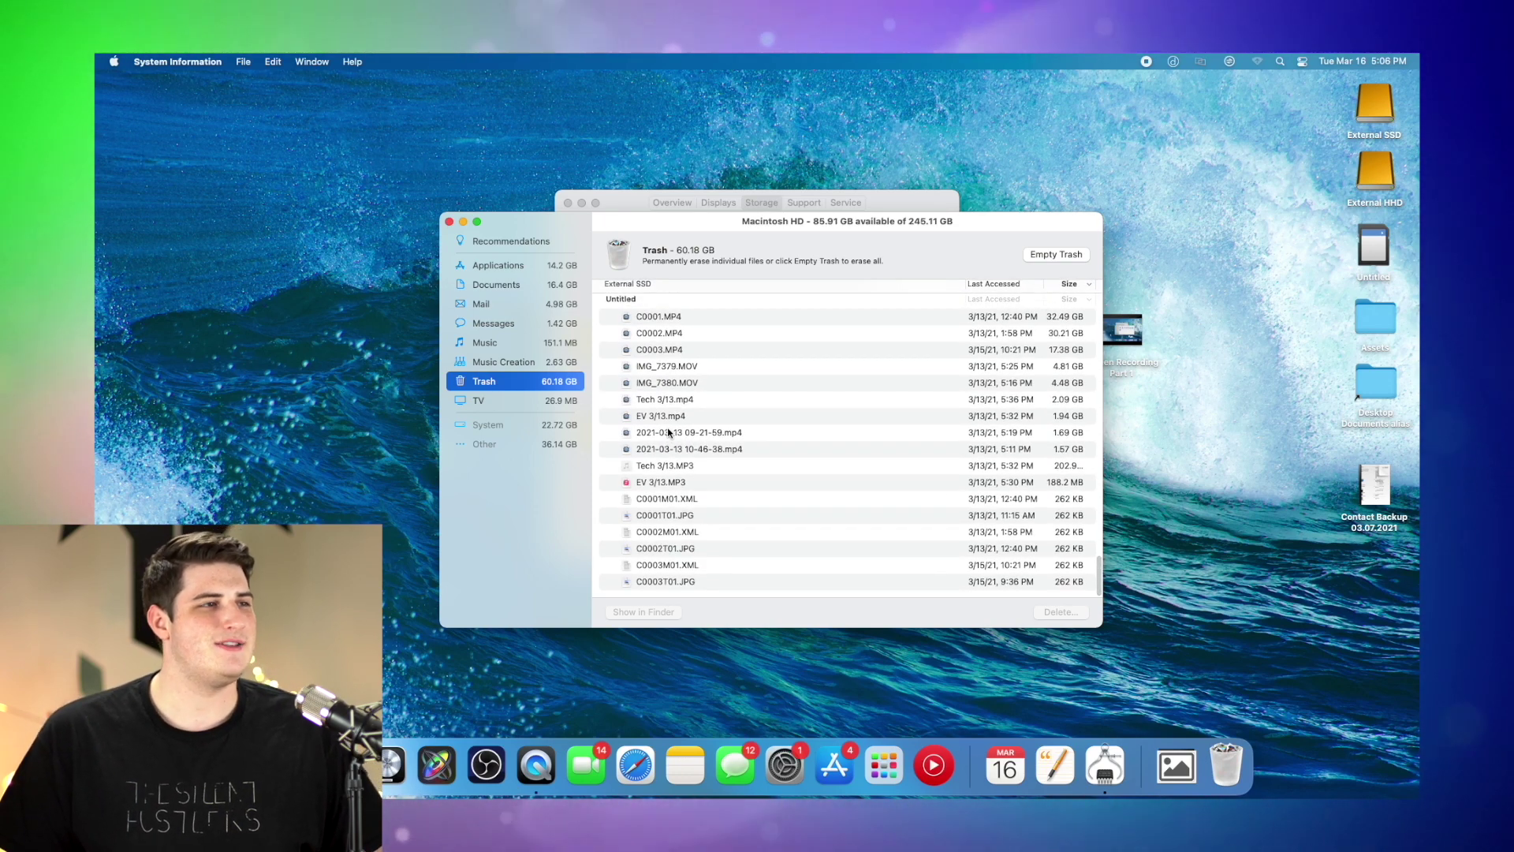
scroll(667, 432, "up", 15)
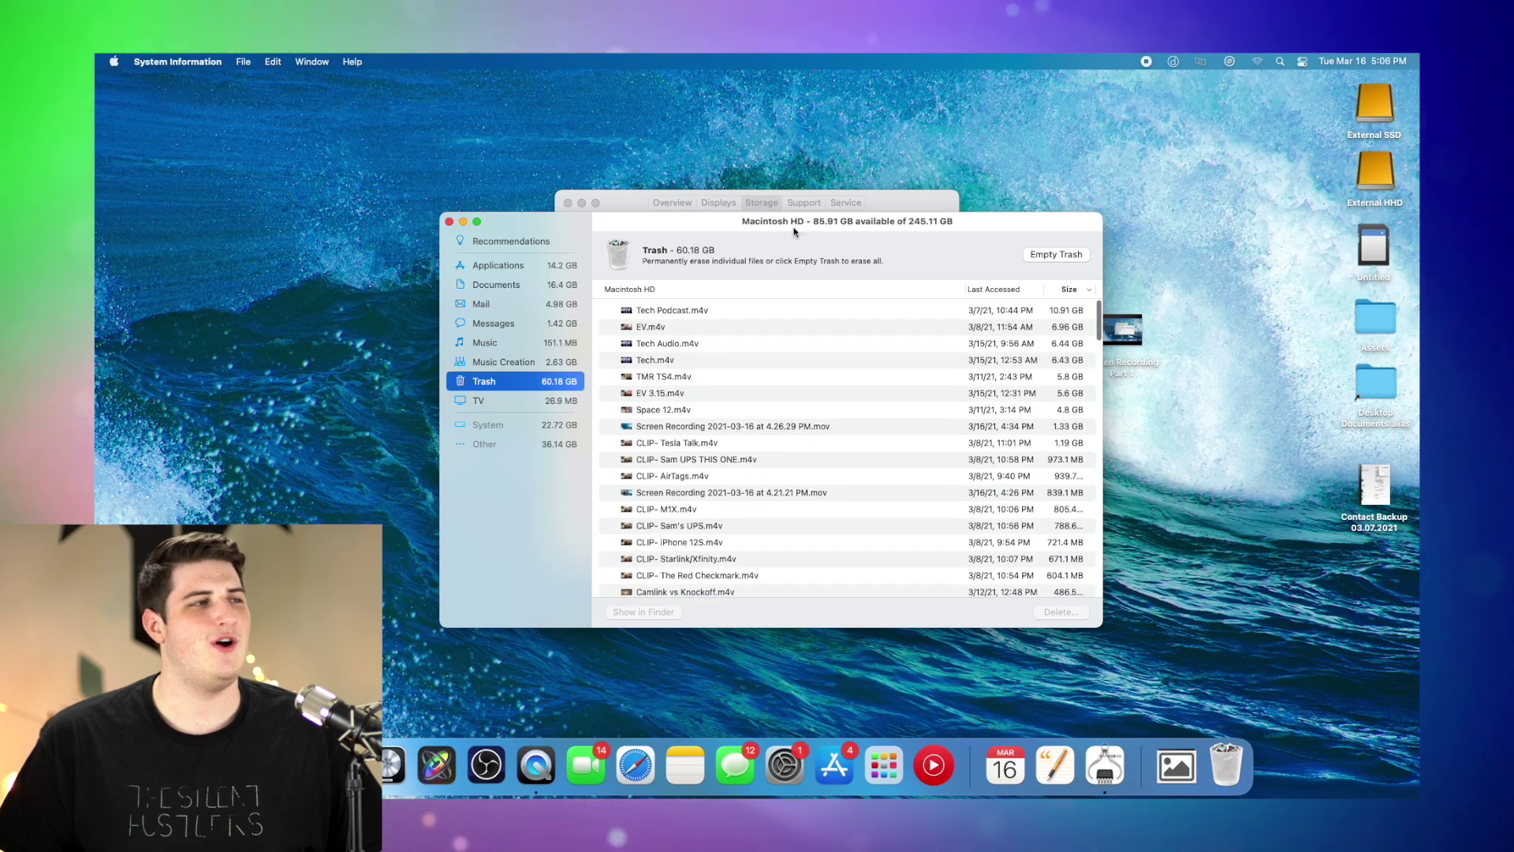
Place the storage management window beside the all-drives overview
left_click_drag(497, 217, 536, 330)
left_click_drag(622, 210, 227, 144)
left_click_drag(611, 332, 793, 182)
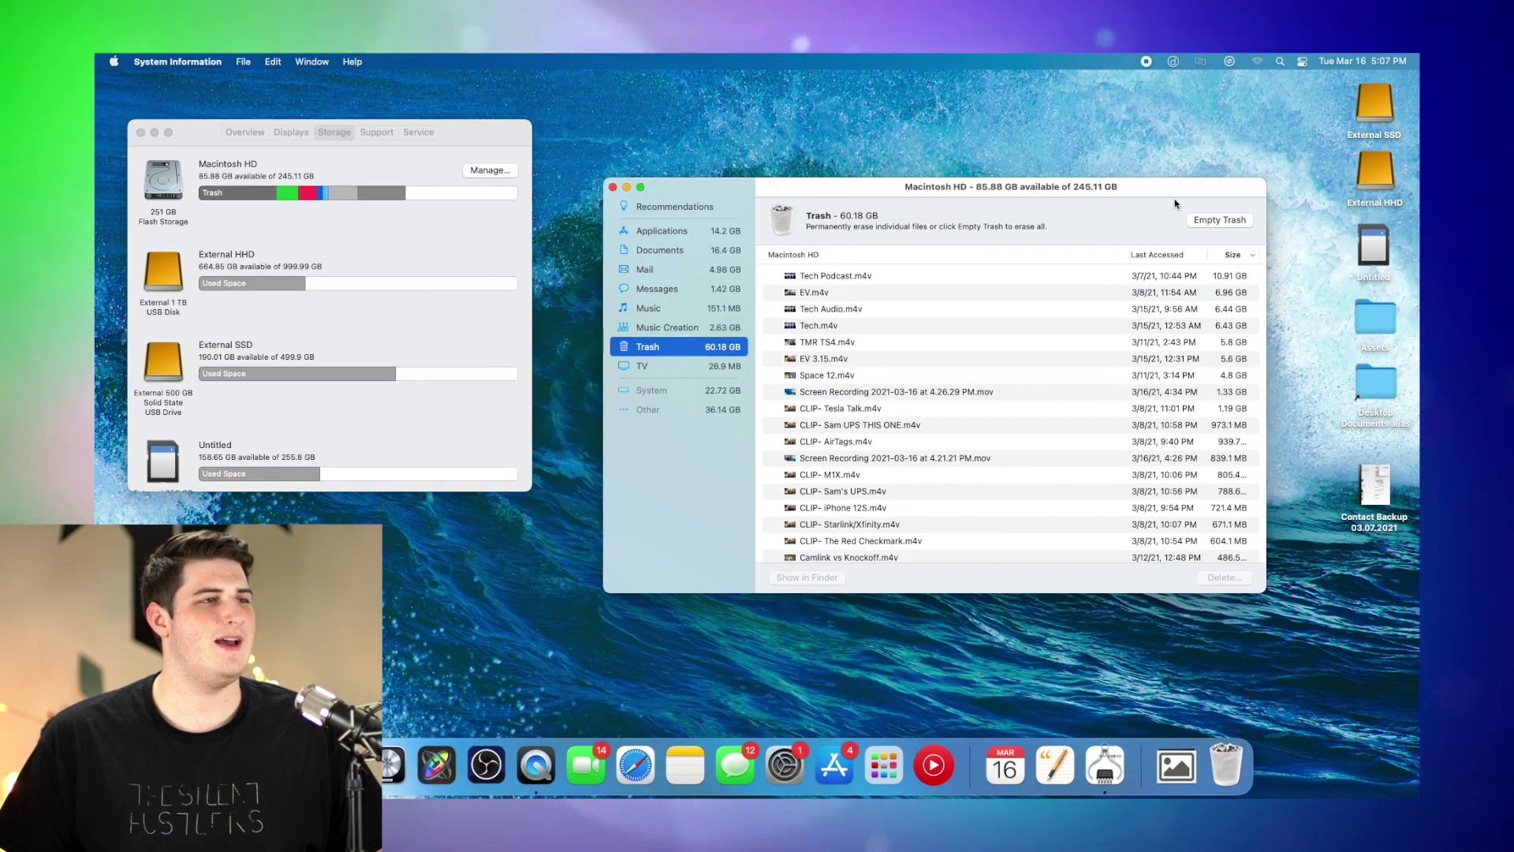
Permanently empty the 60.18 GB Trash, leaving Macintosh HD with 145.98 GB available
left_click(1223, 220)
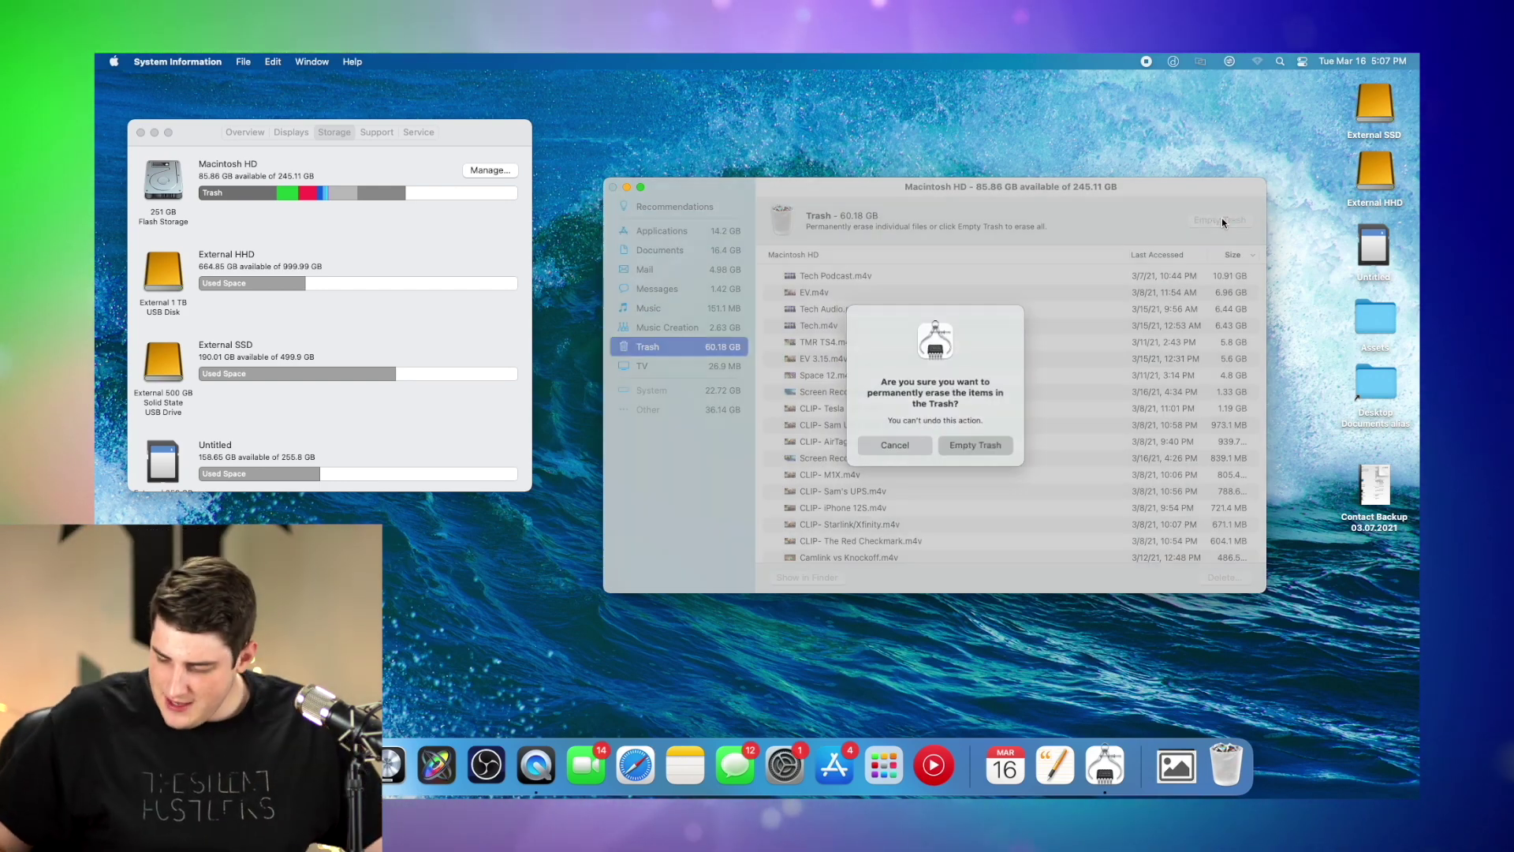
key("Return")
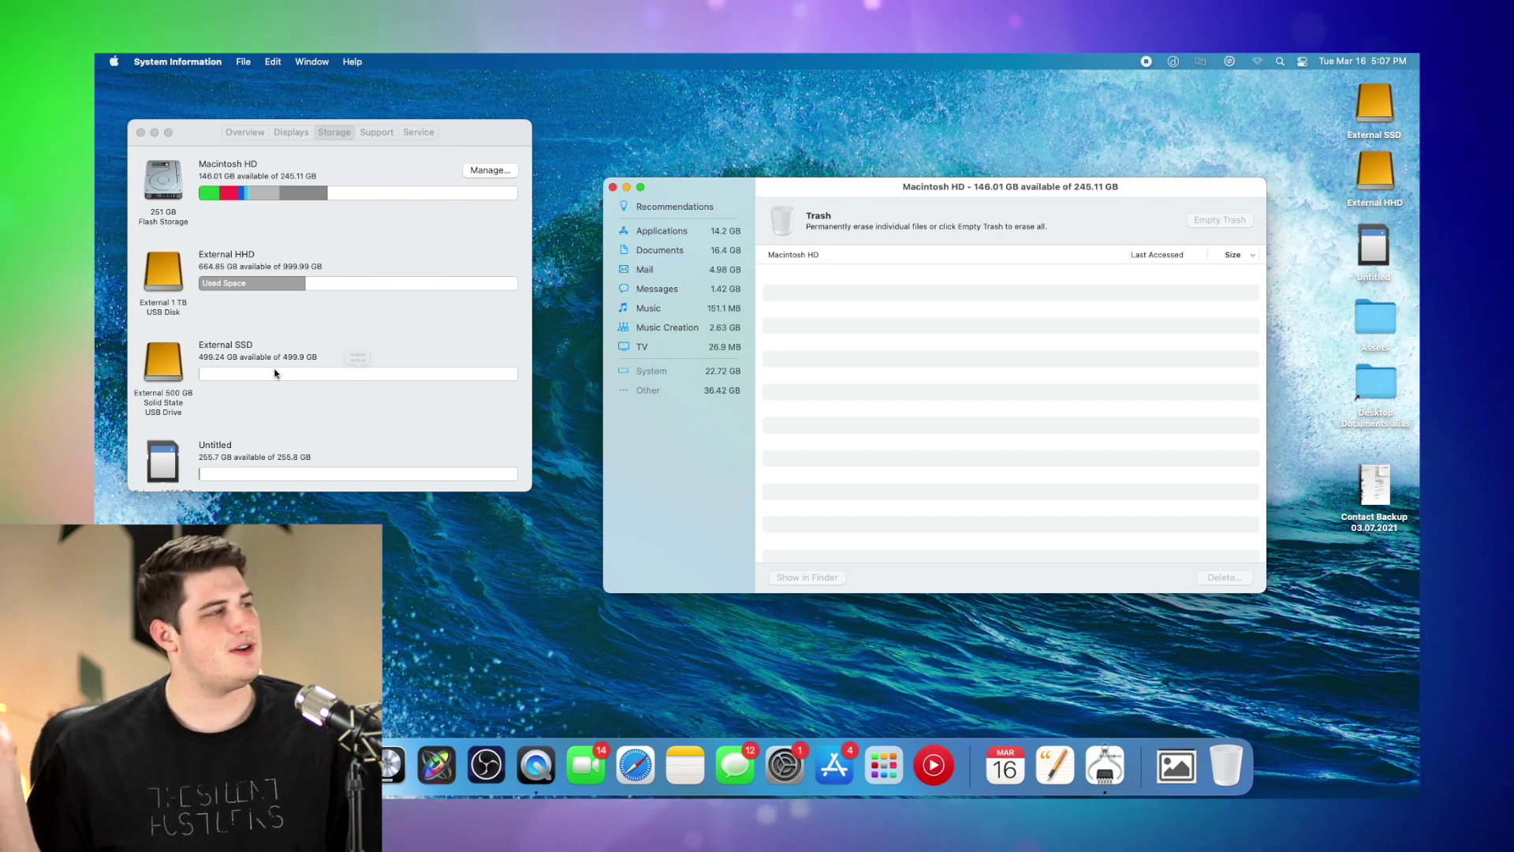
mouse_move(275, 373)
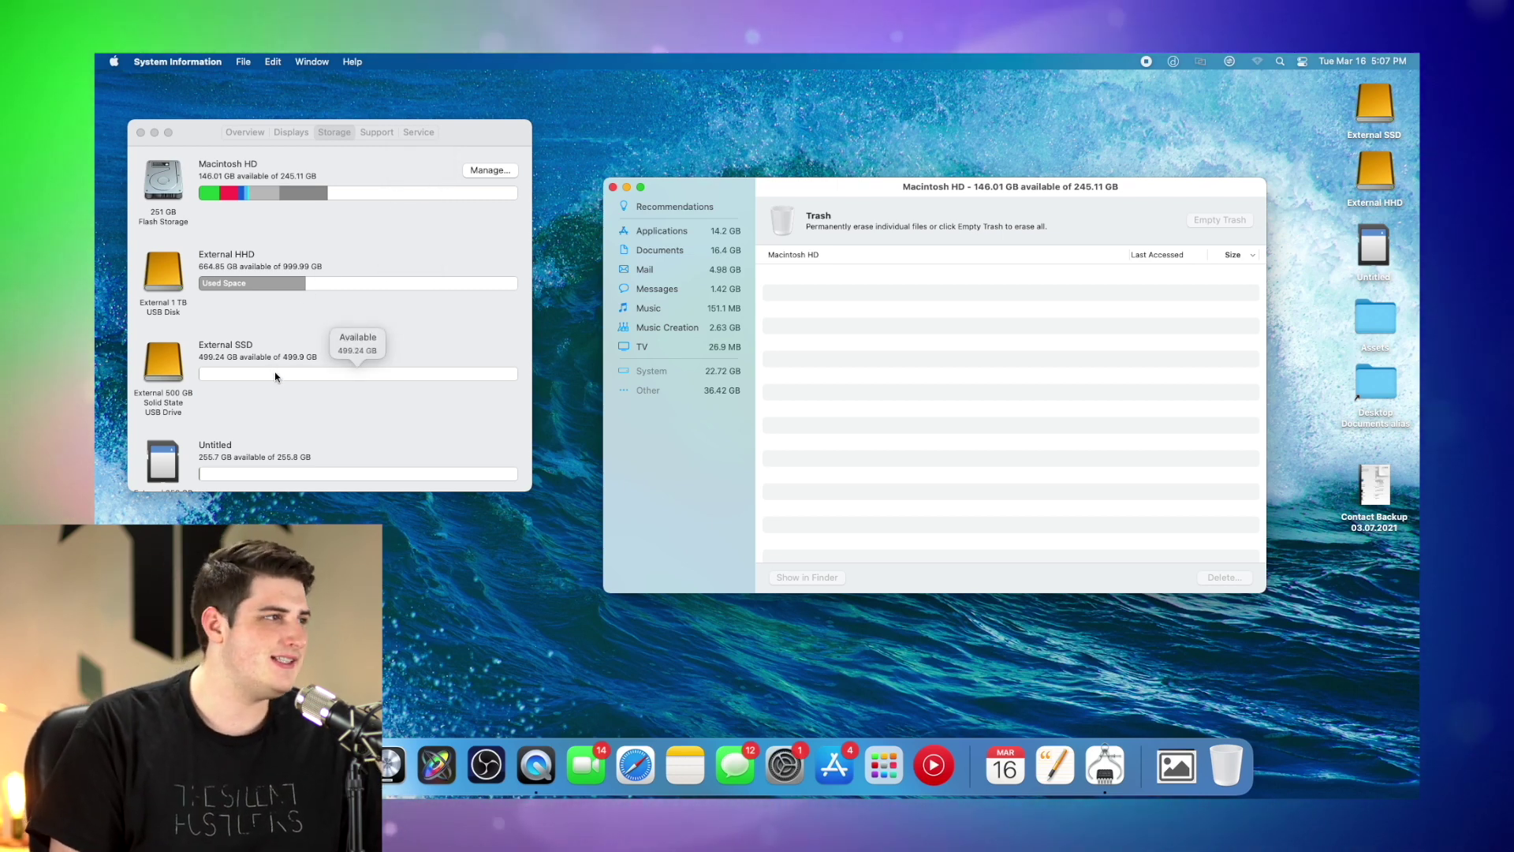
mouse_move(255, 474)
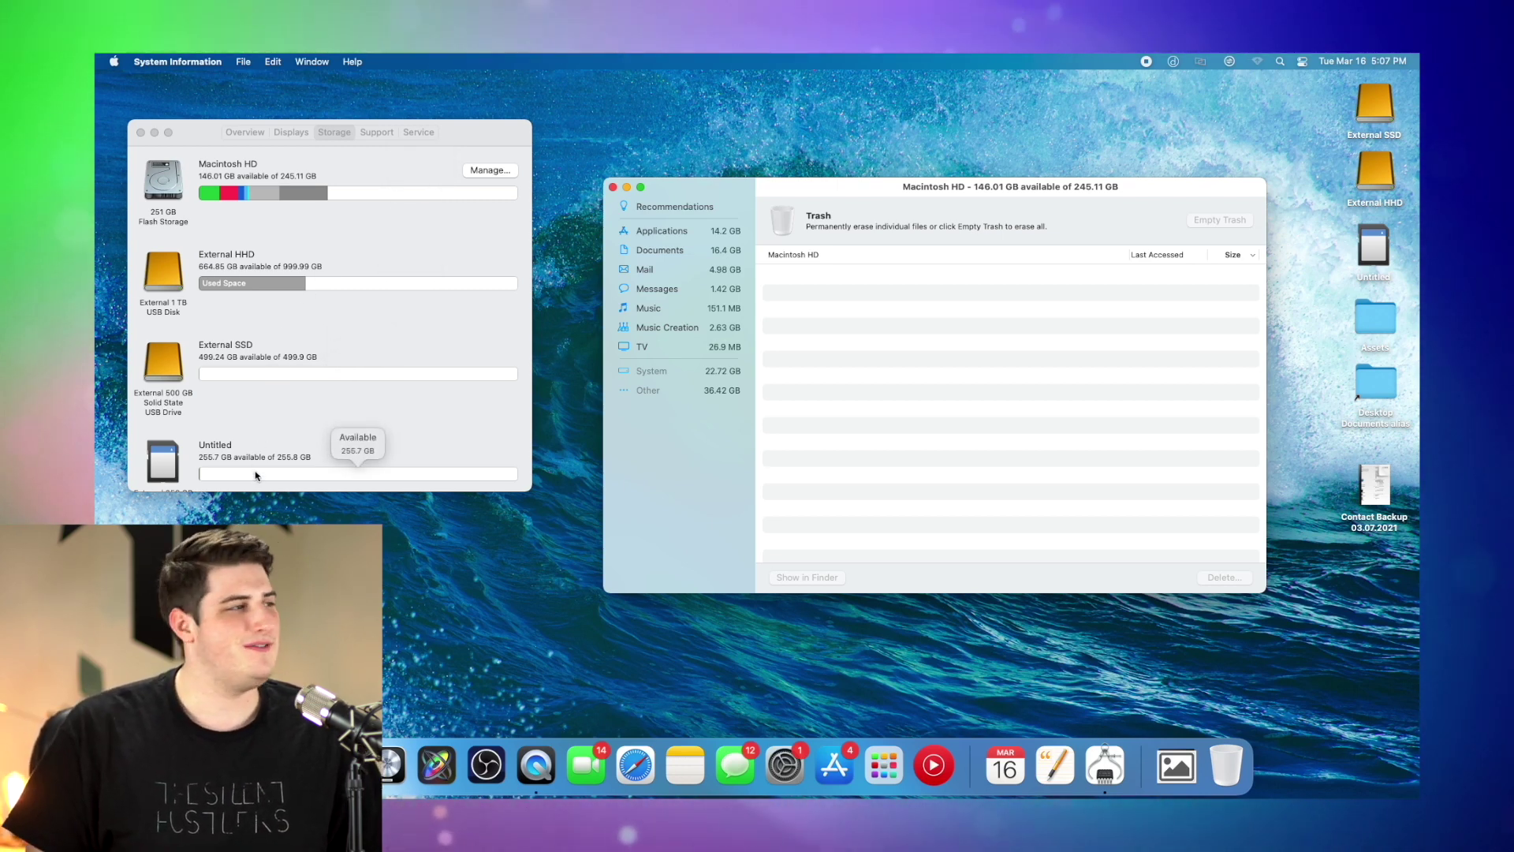
Close the drive overview window and move the storage management window left
scroll(271, 416, "down", 2)
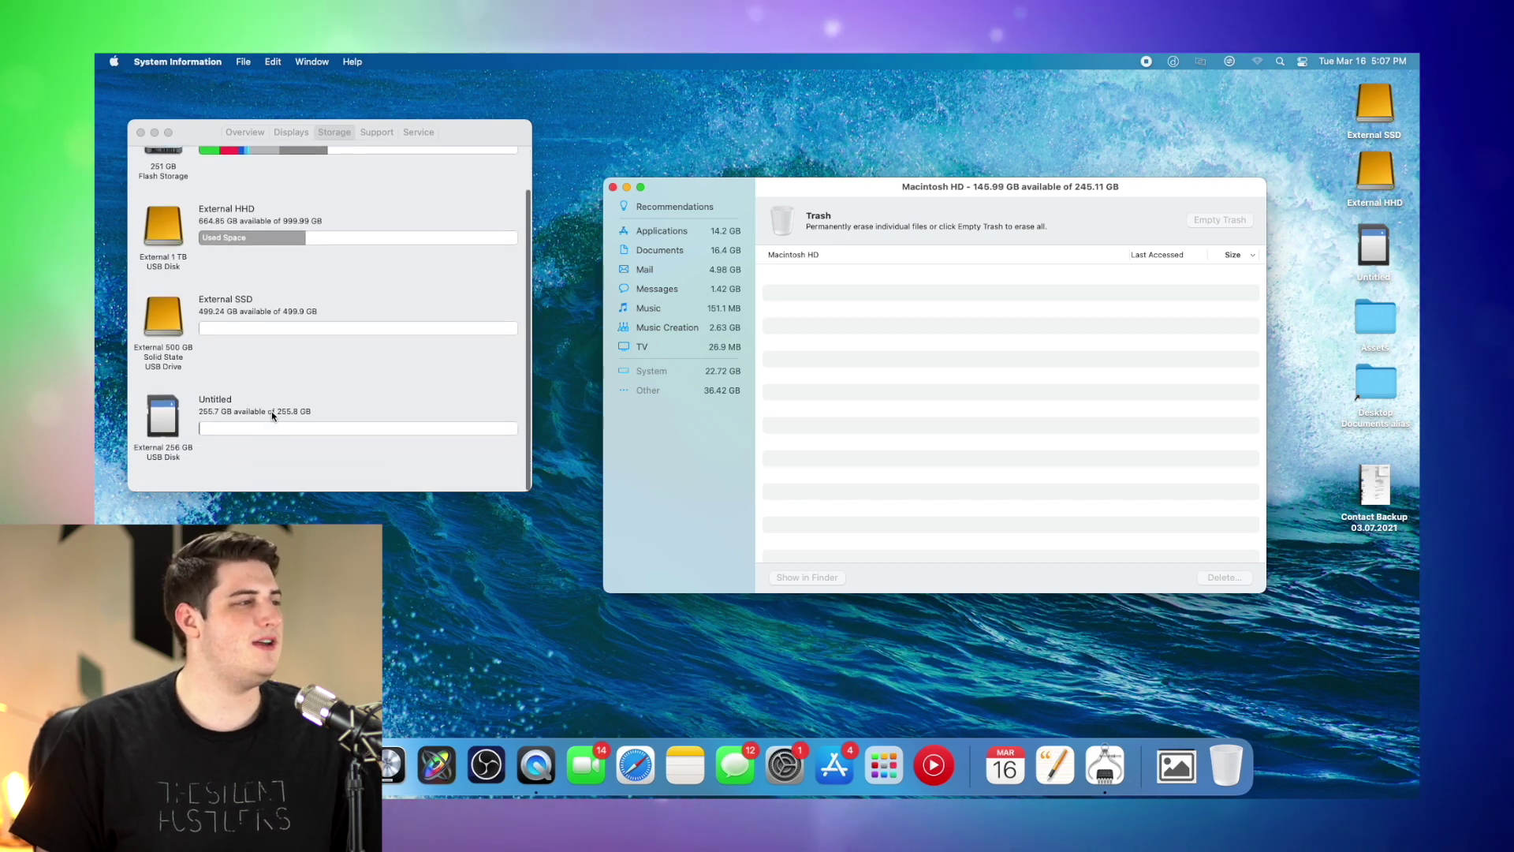
left_click(265, 403)
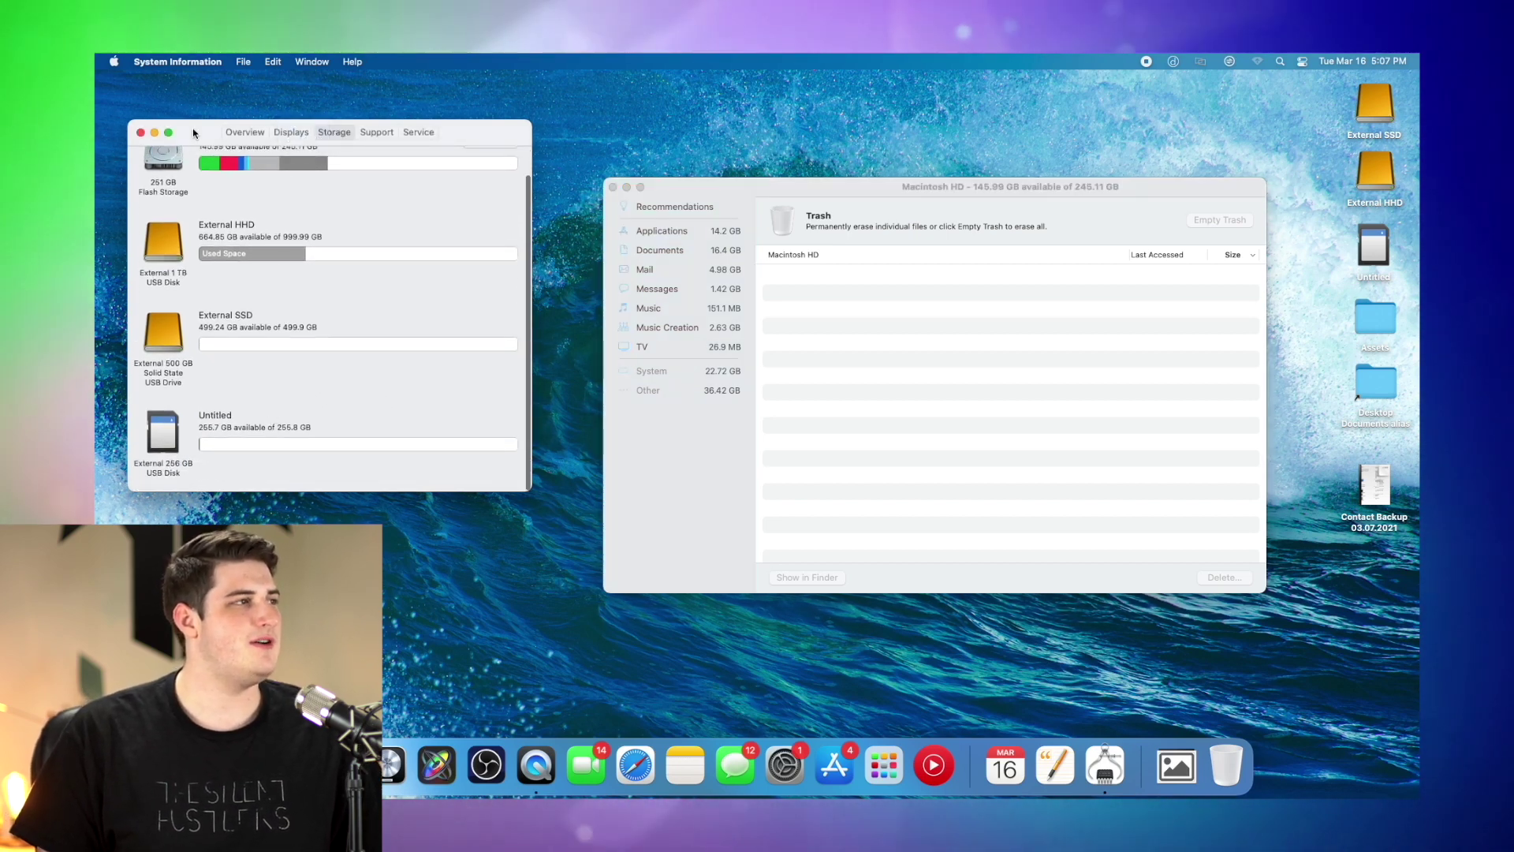
left_click_drag(194, 132, 418, 220)
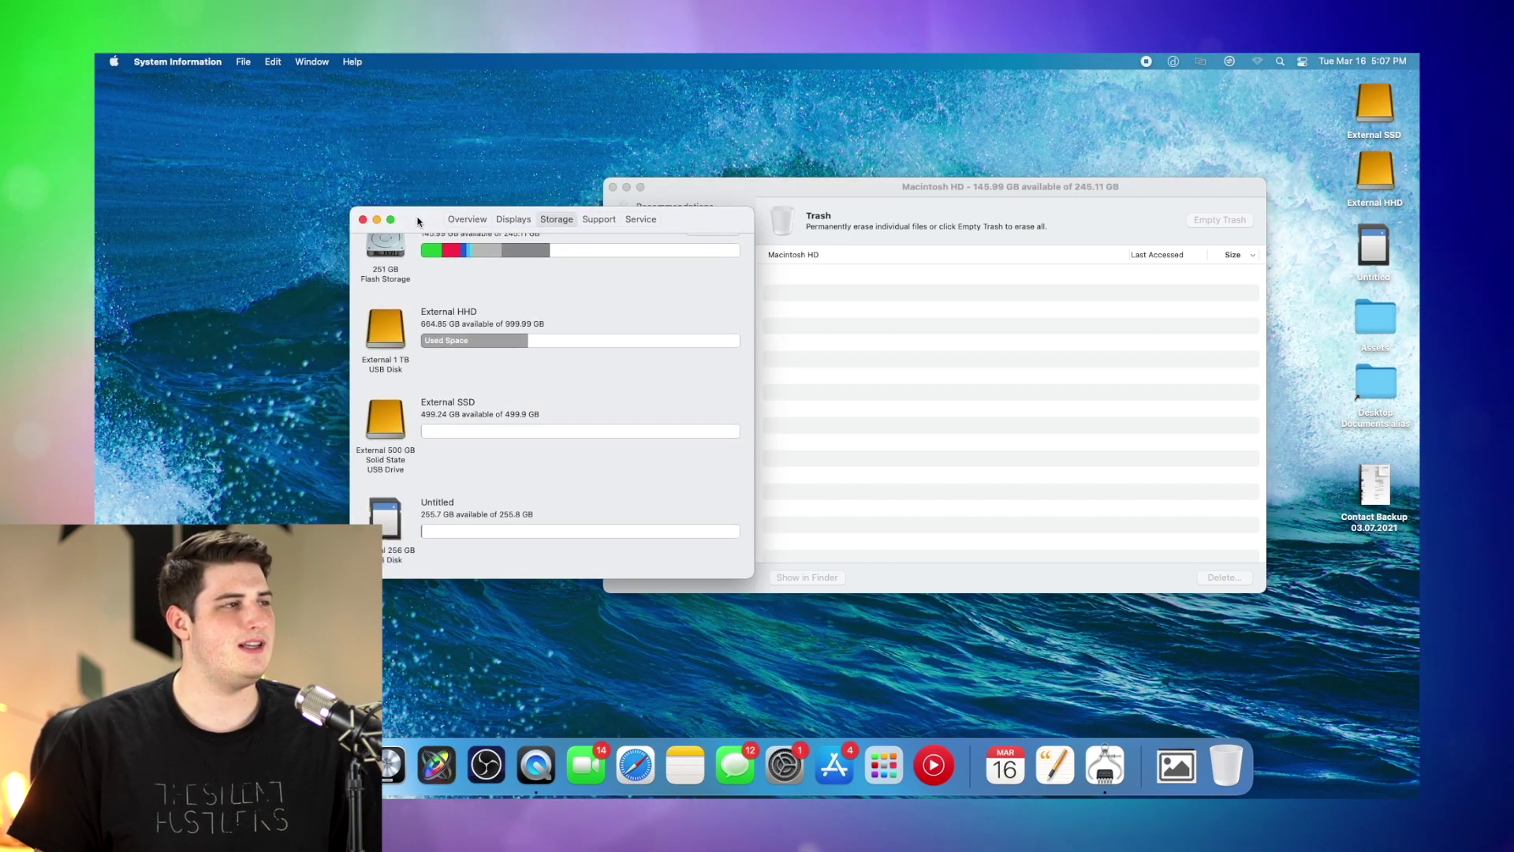
left_click(362, 219)
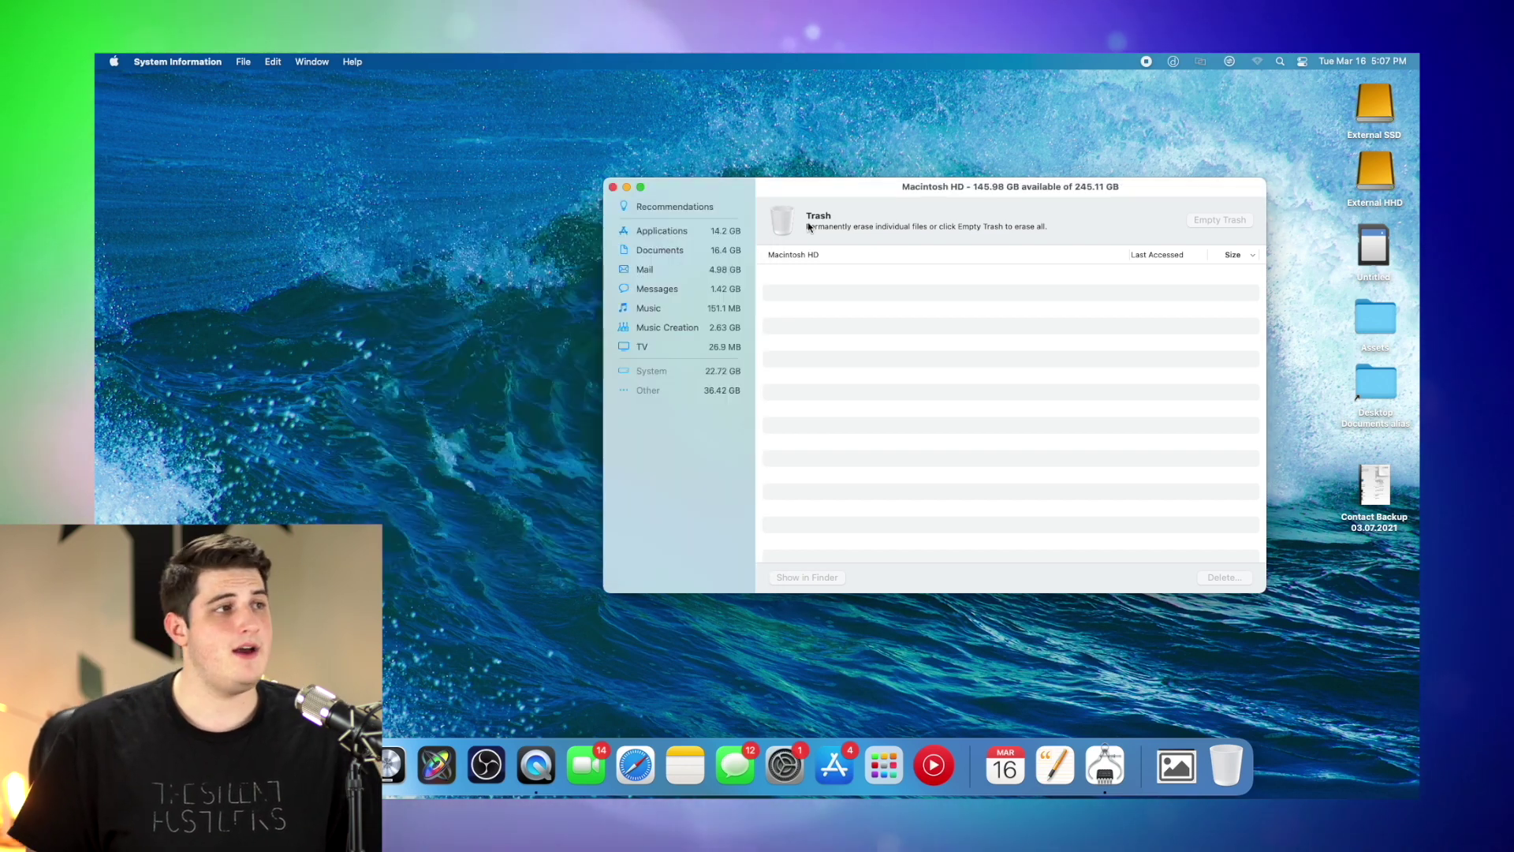
left_click_drag(819, 201, 703, 199)
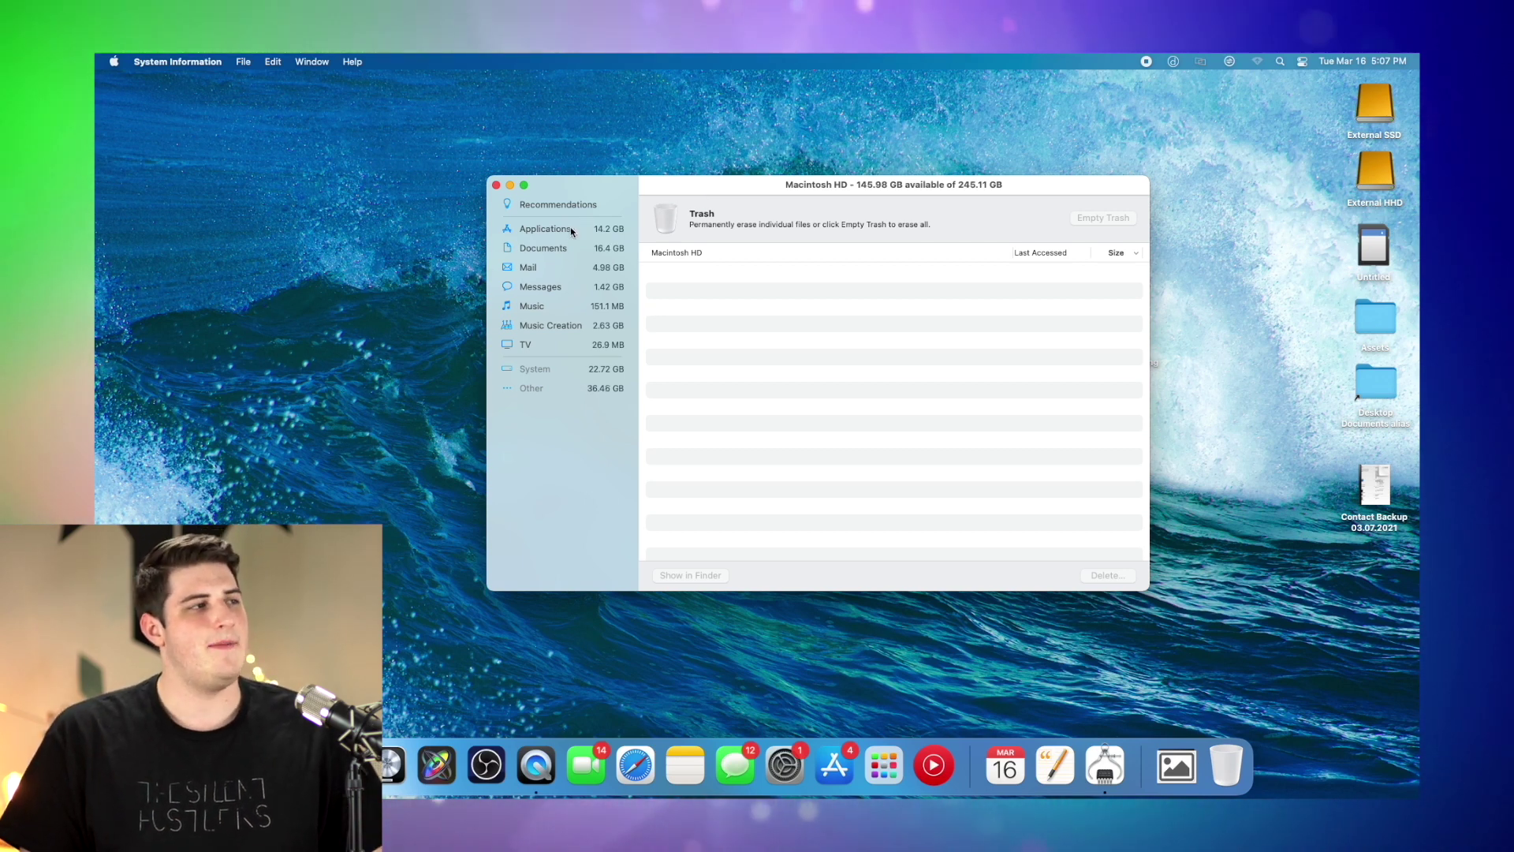
List Applications (14.2 GB) and inspect Final Cut Pro, Motion, DaVinci Resolve and Logic Pro sizes
left_click(544, 228)
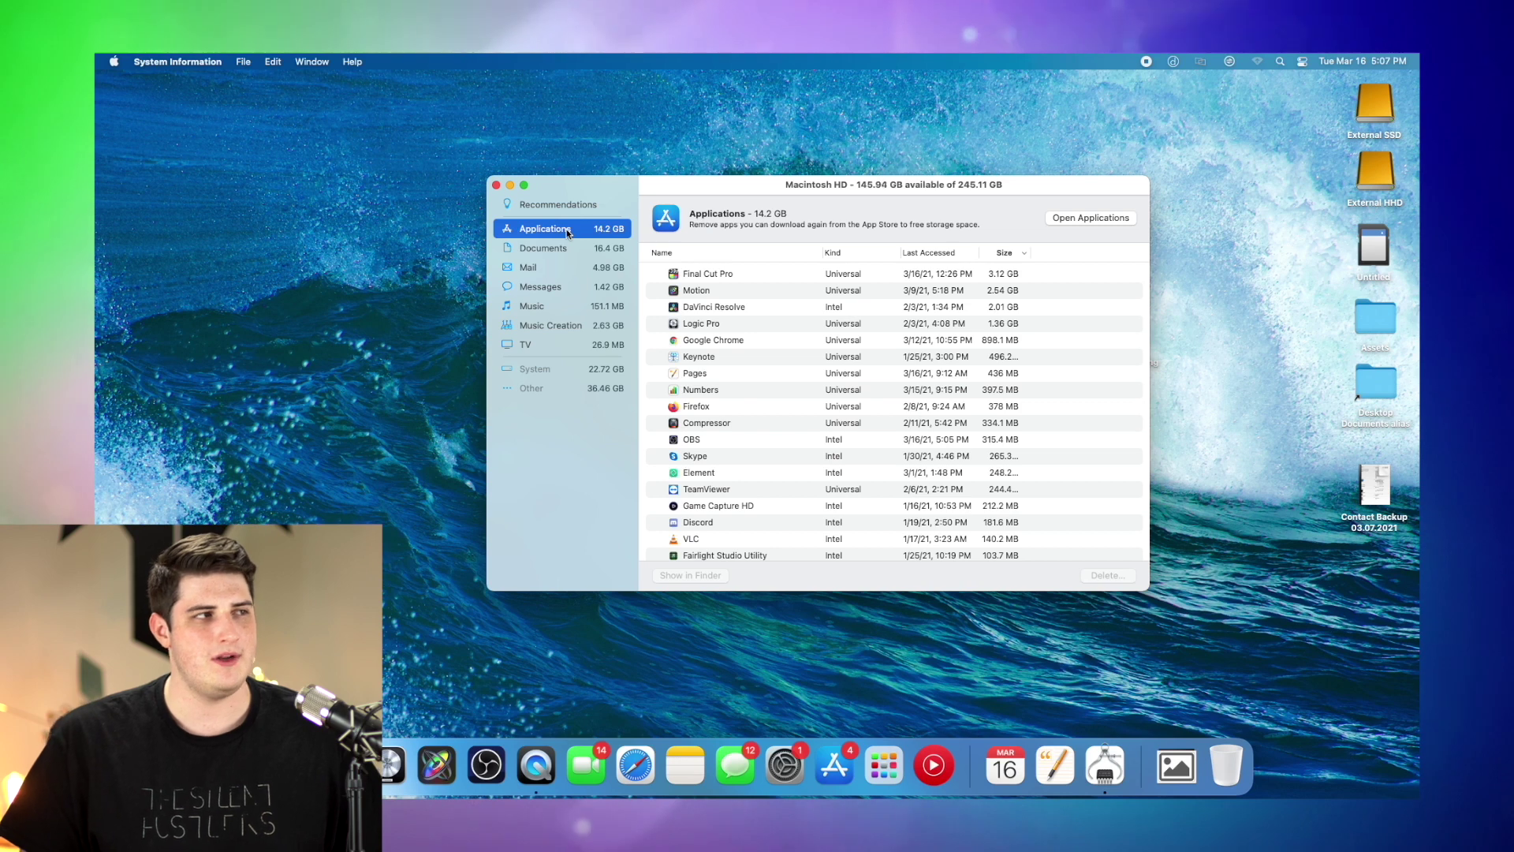
left_click(661, 274)
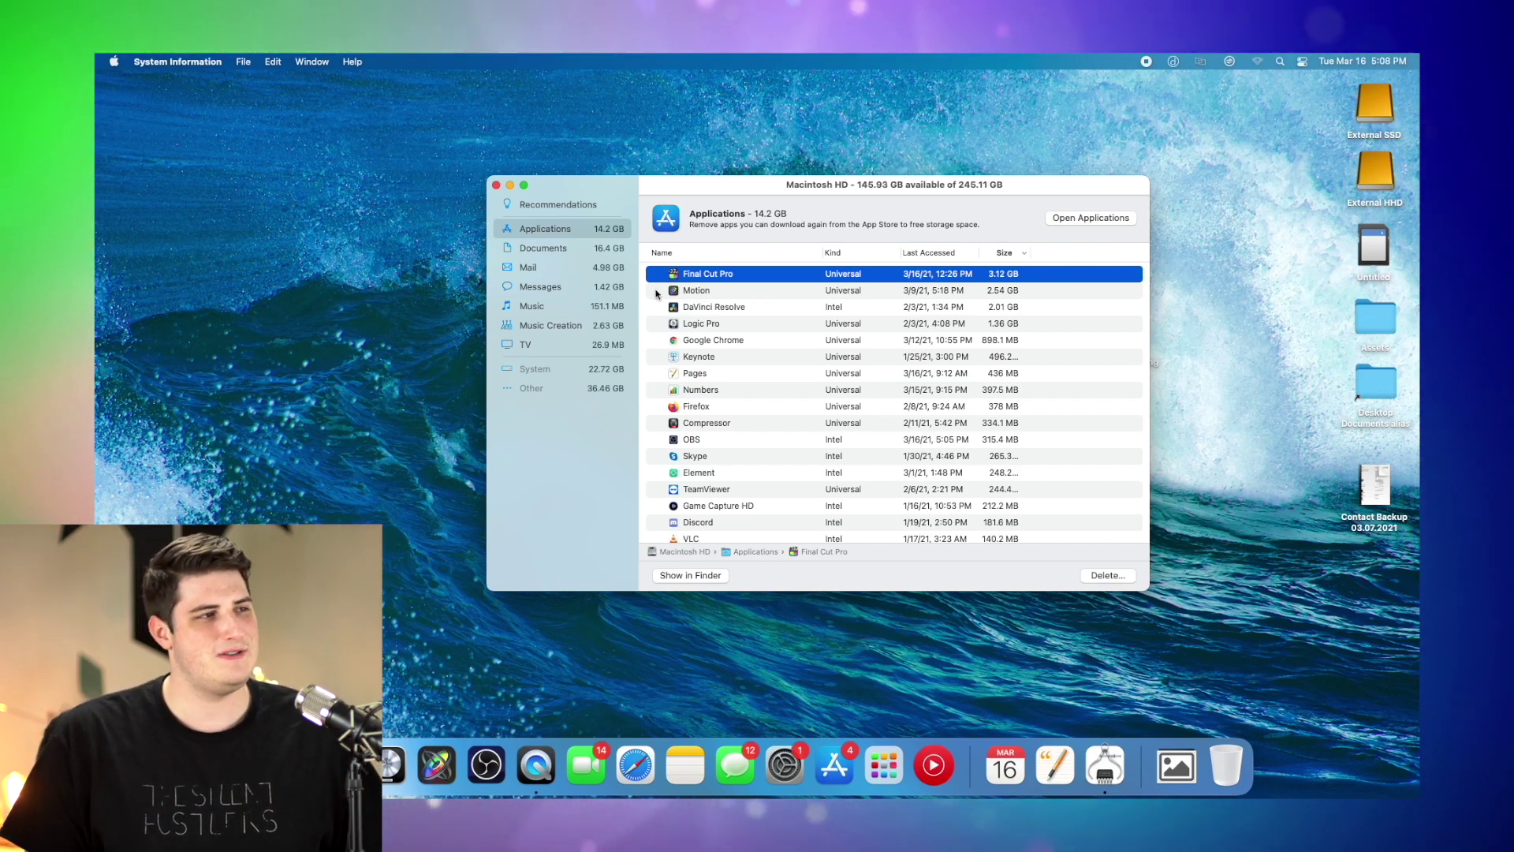
left_click(655, 292)
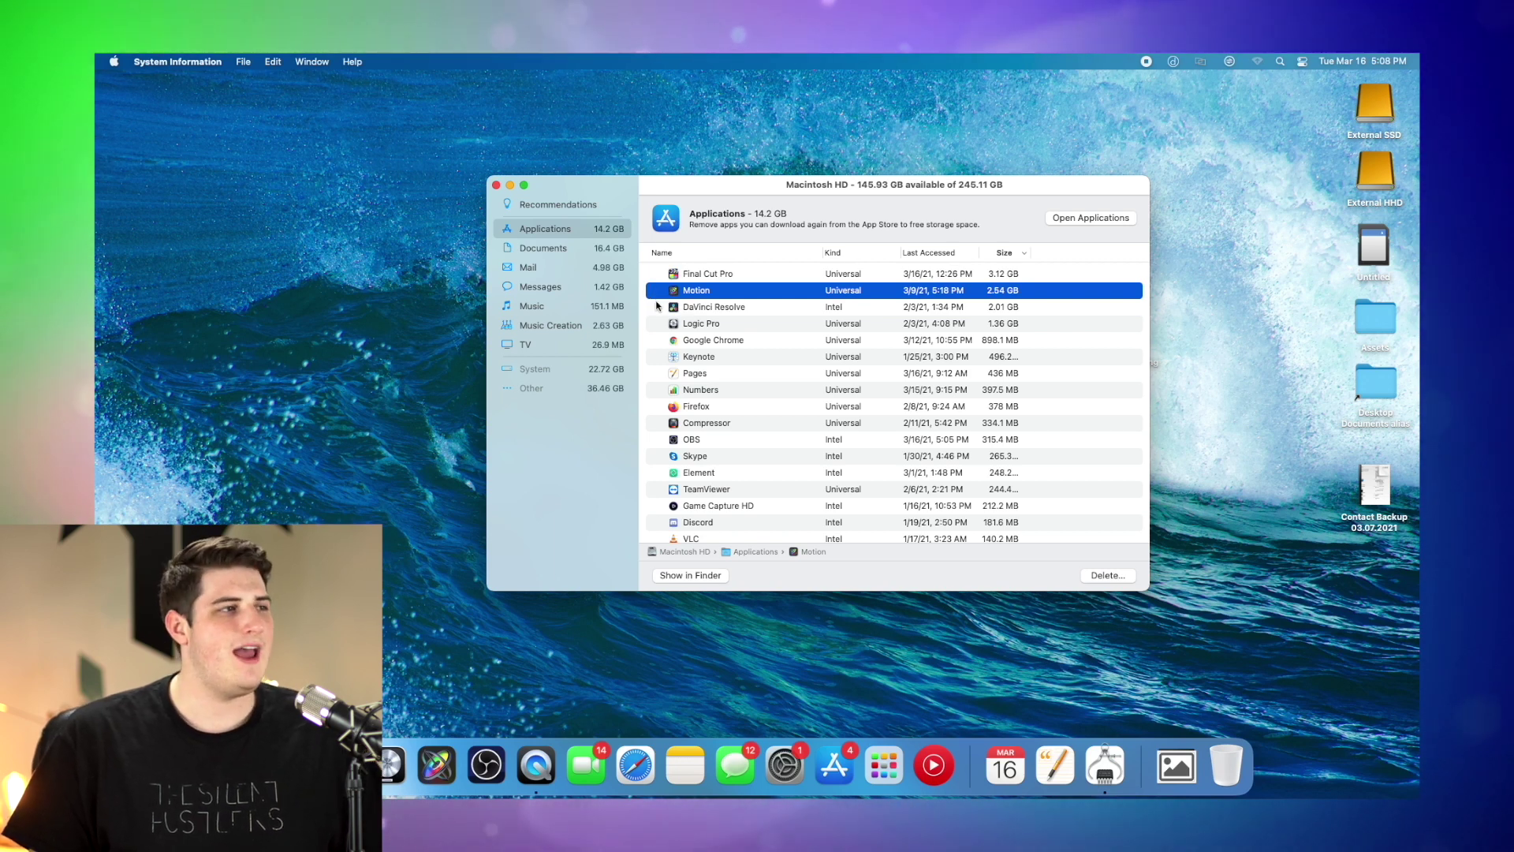
left_click(656, 306)
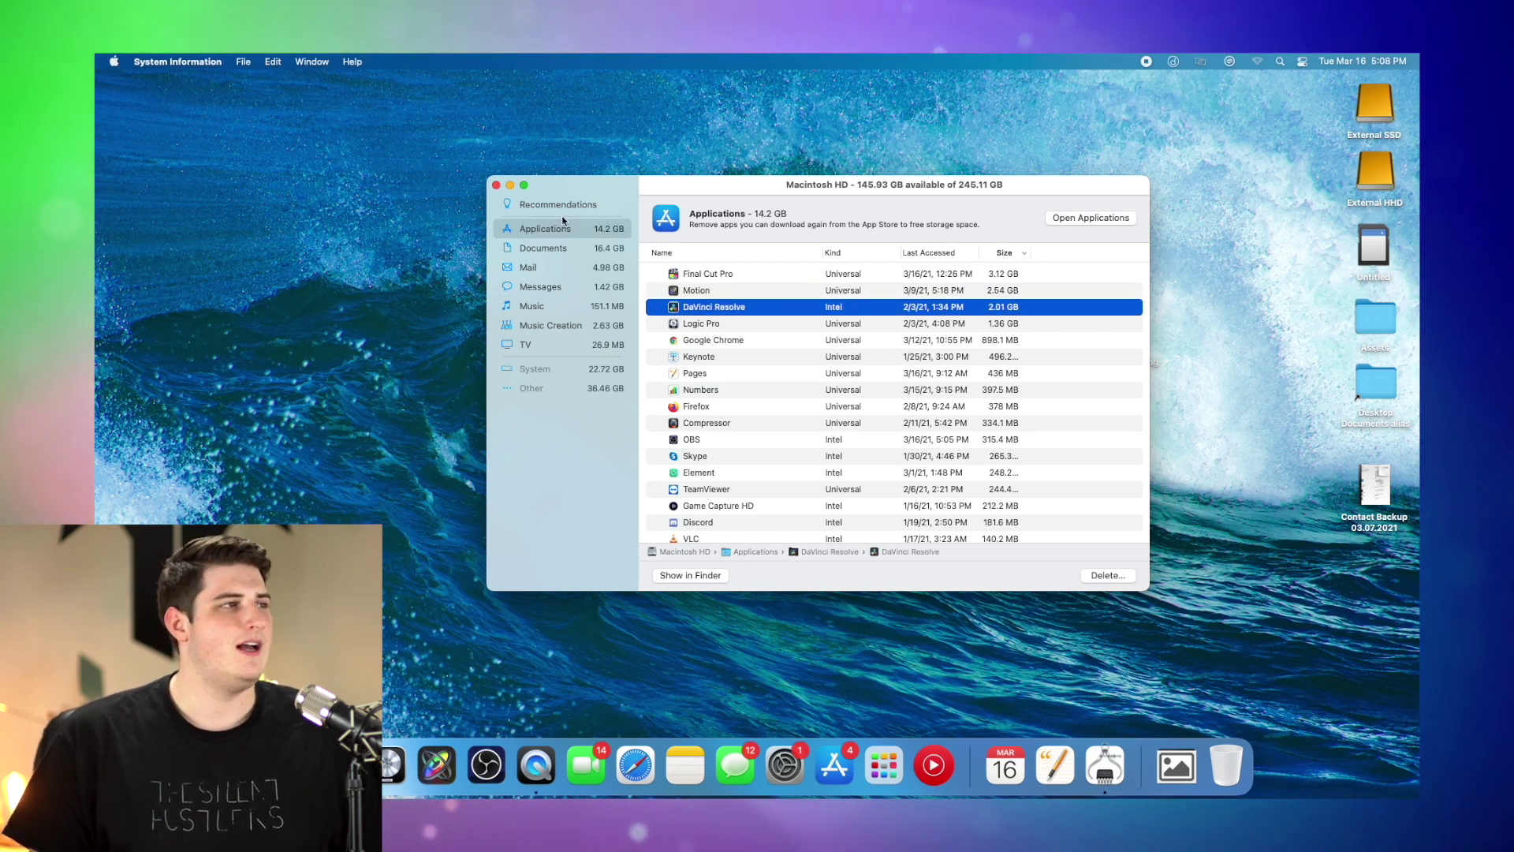
left_click(665, 329)
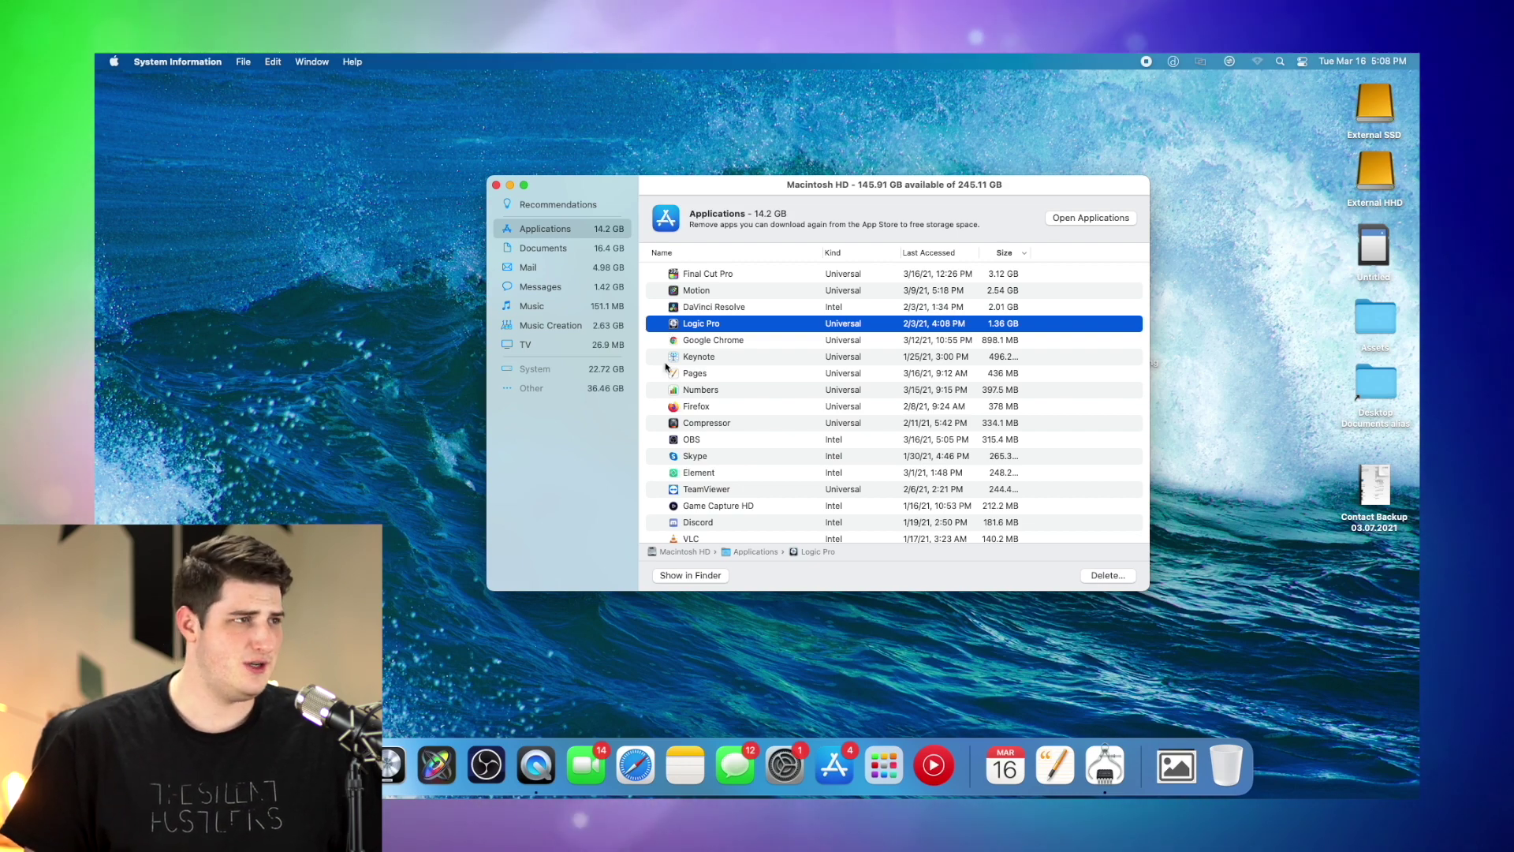
Scroll the applications list and check the zoom.us app's size
left_click_drag(486, 180, 562, 209)
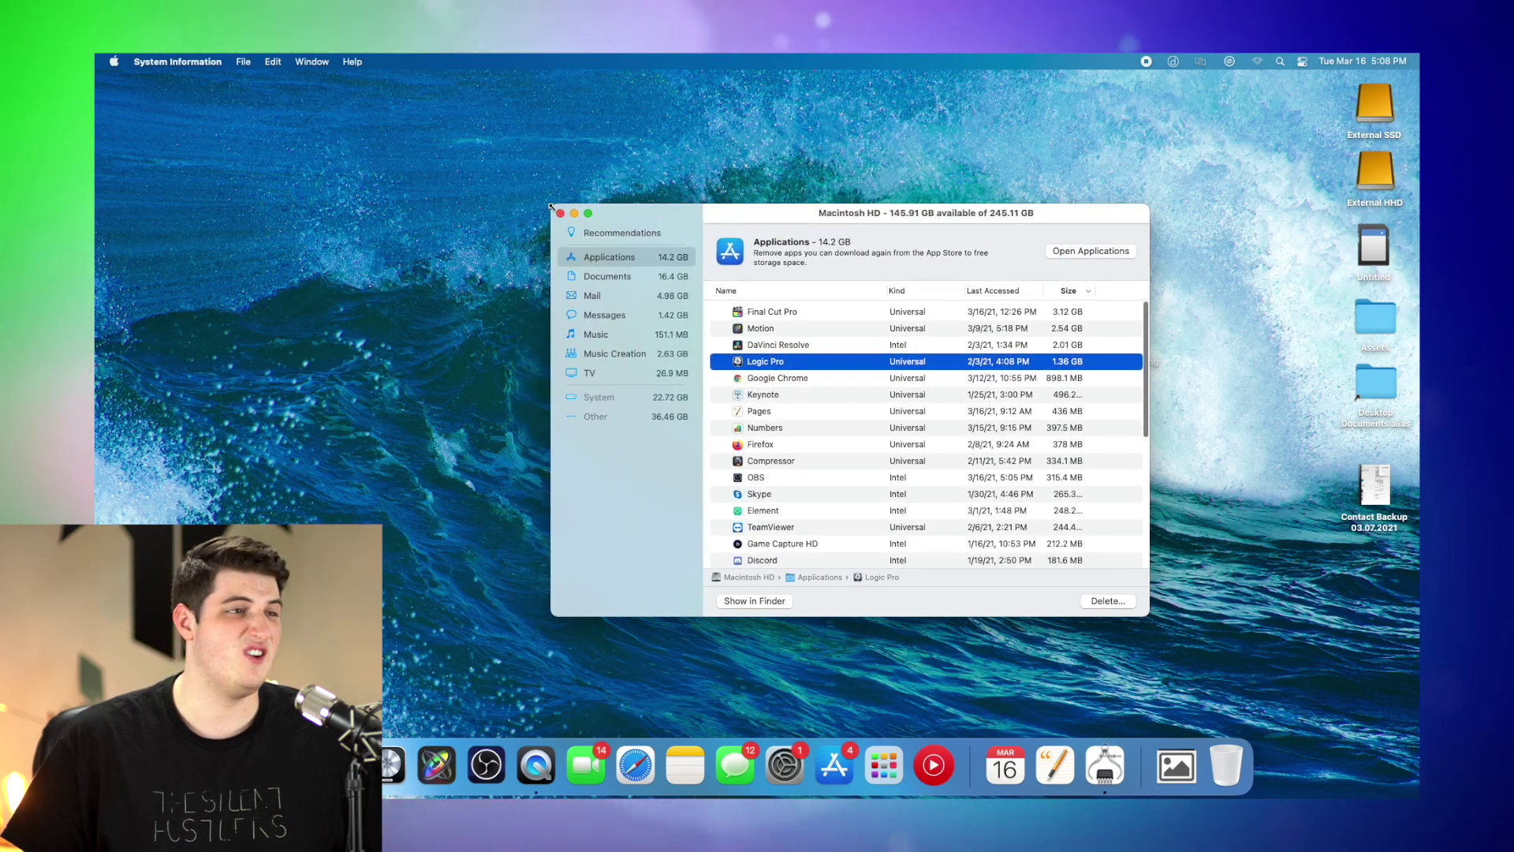
scroll(738, 389, "down", 5)
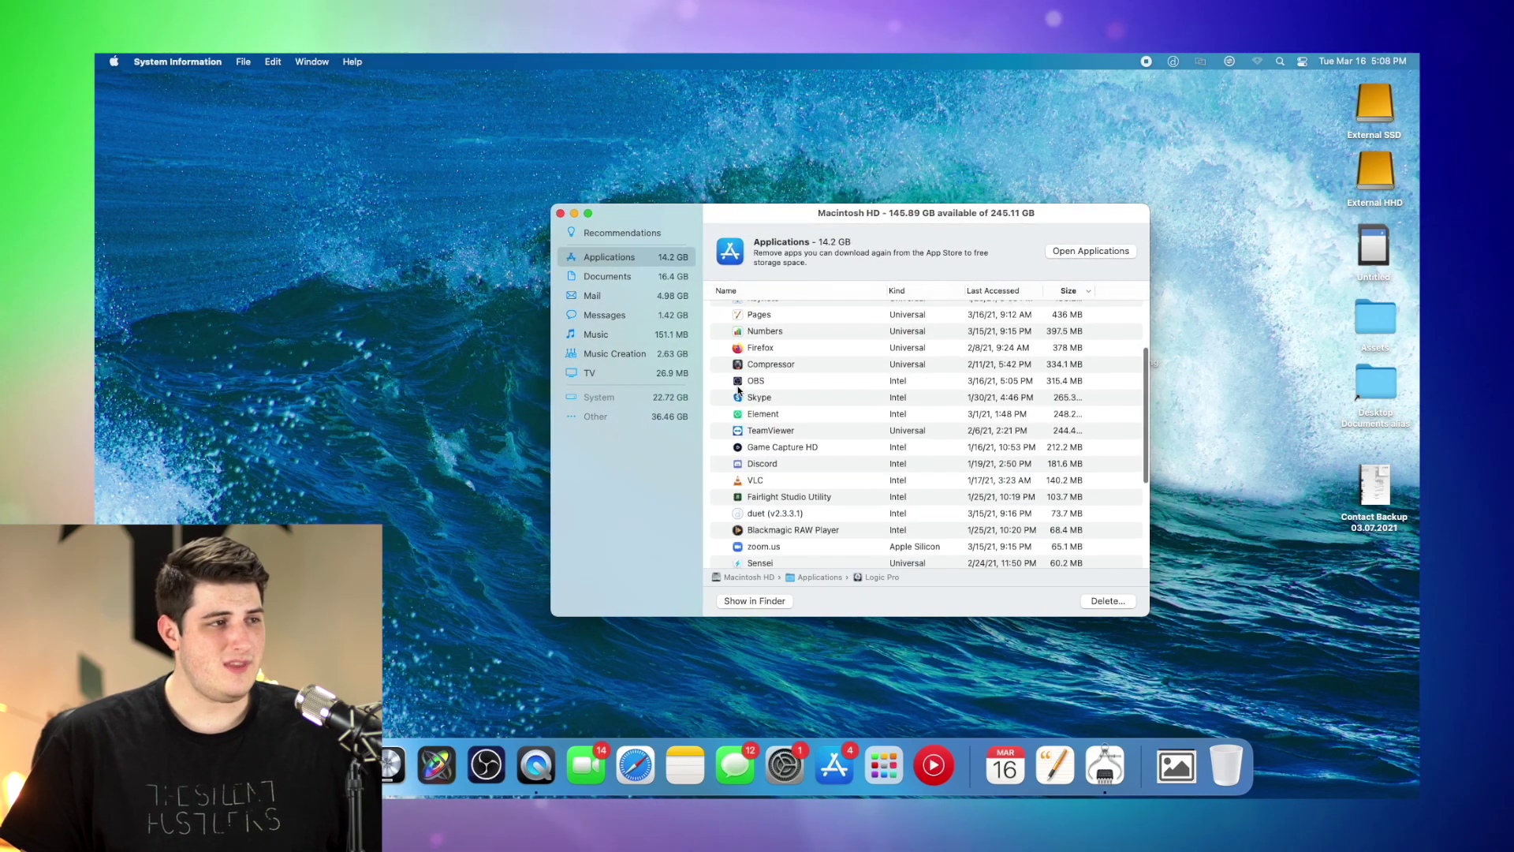
scroll(738, 389, "up", 5)
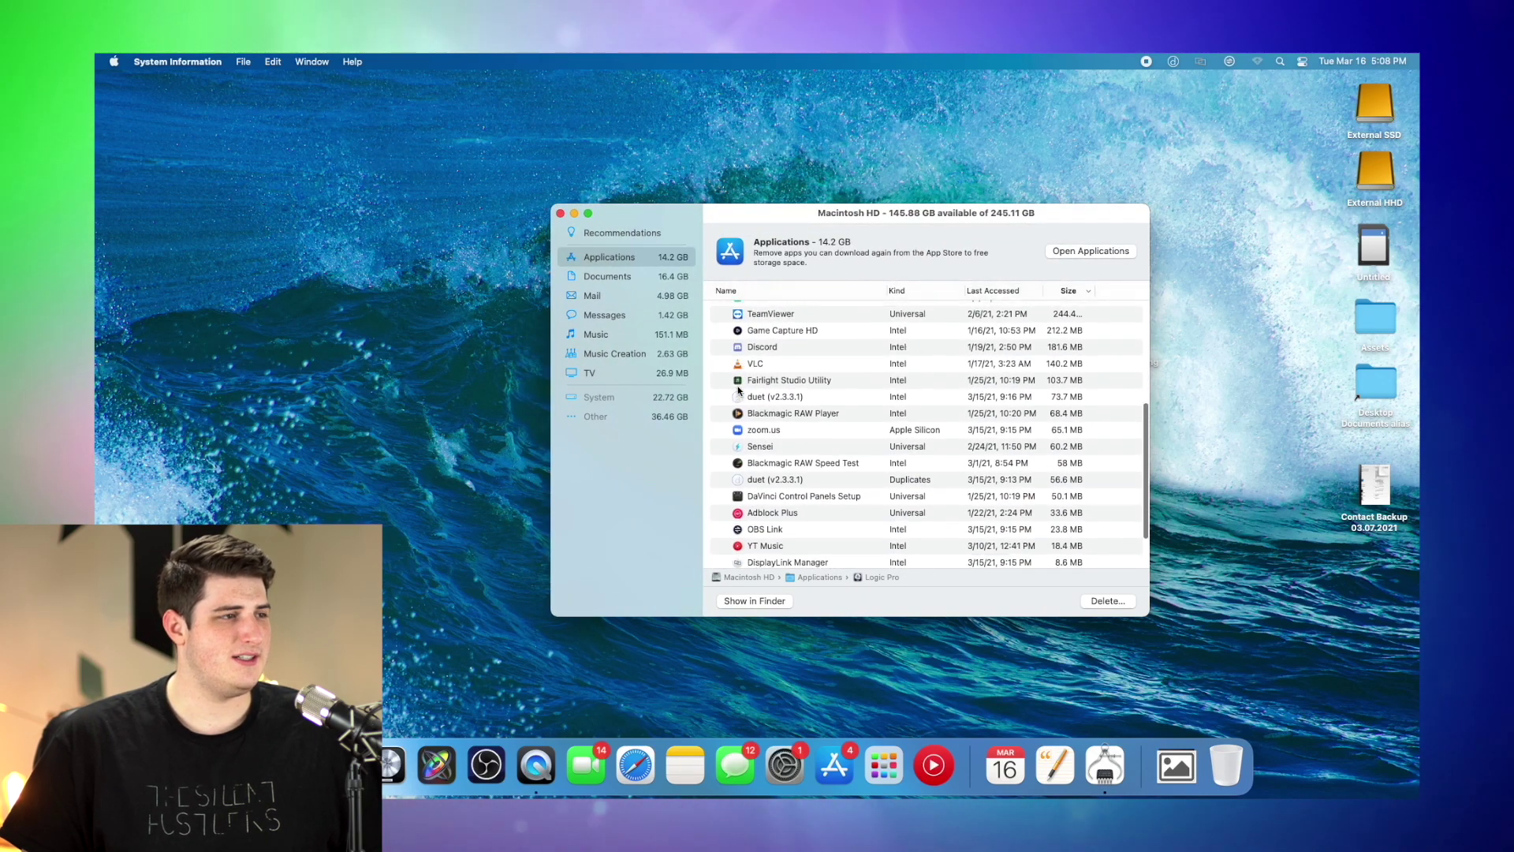
scroll(738, 390, "down", 6)
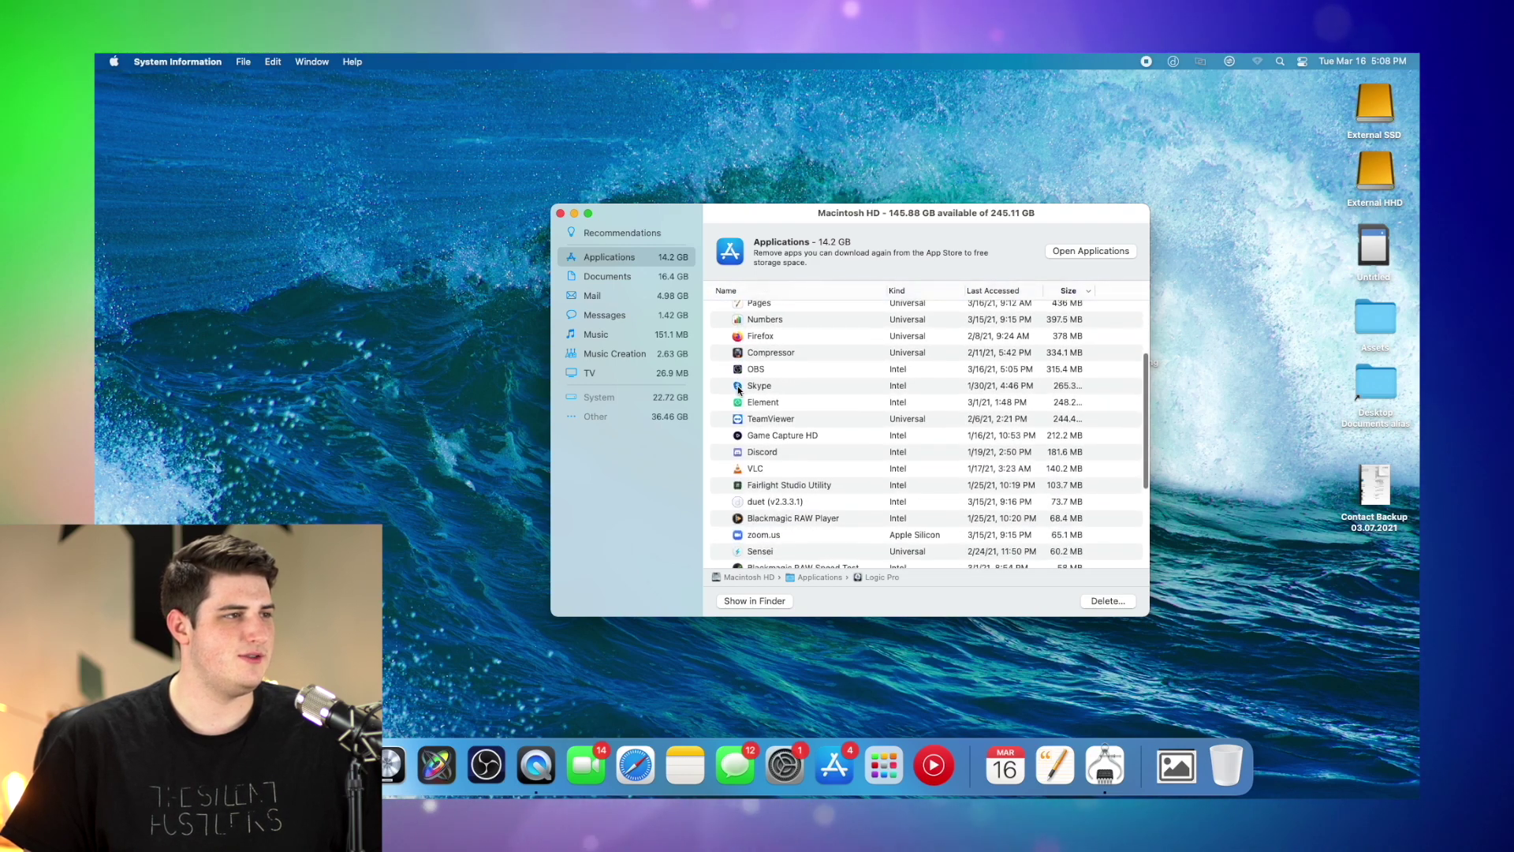
left_click(718, 440)
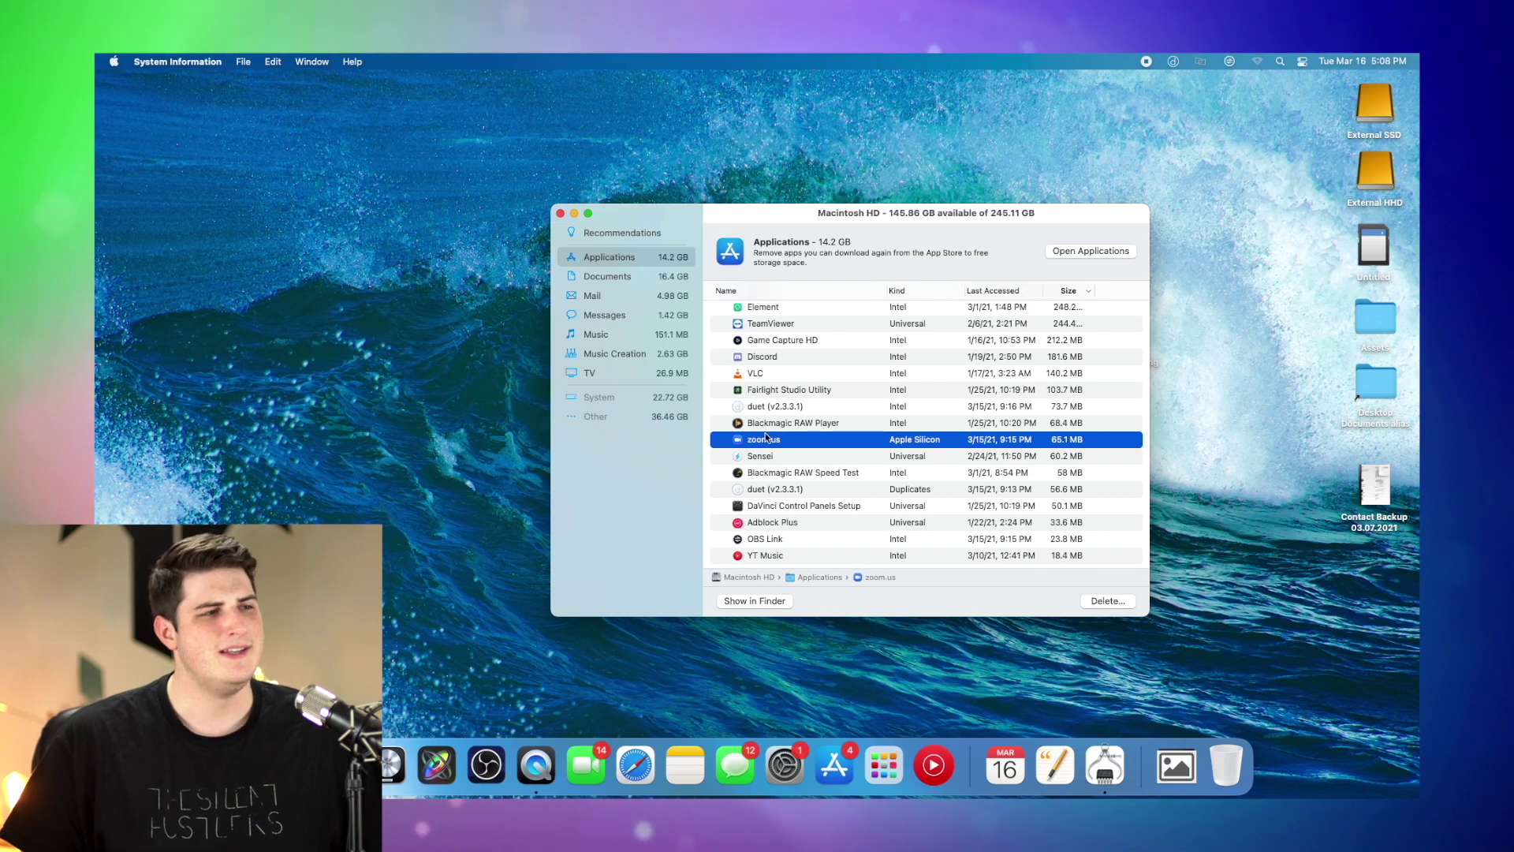
scroll(742, 440, "down", 3)
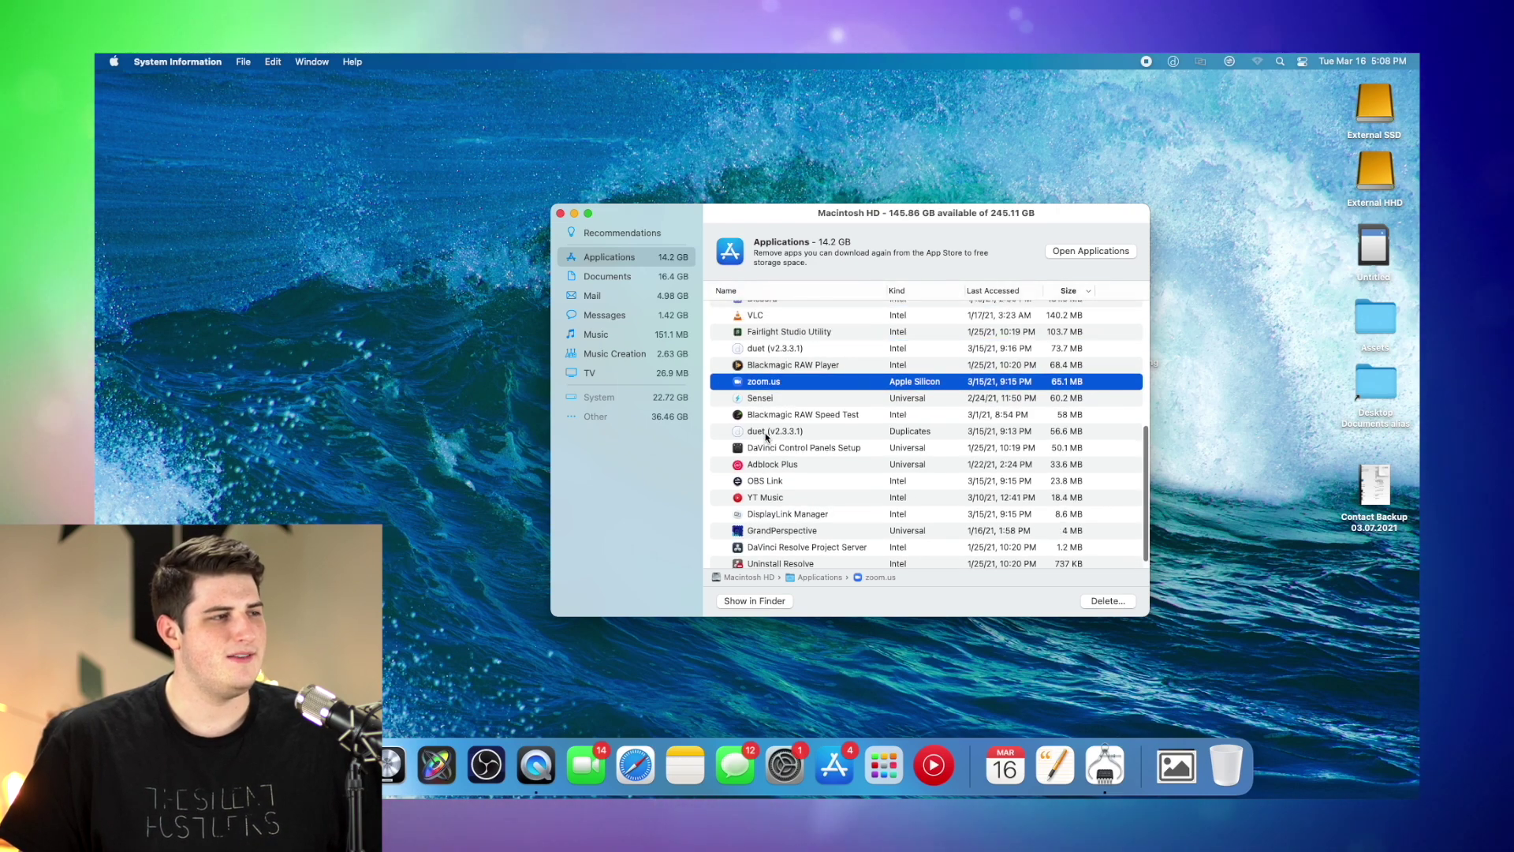
scroll(766, 436, "up", 10)
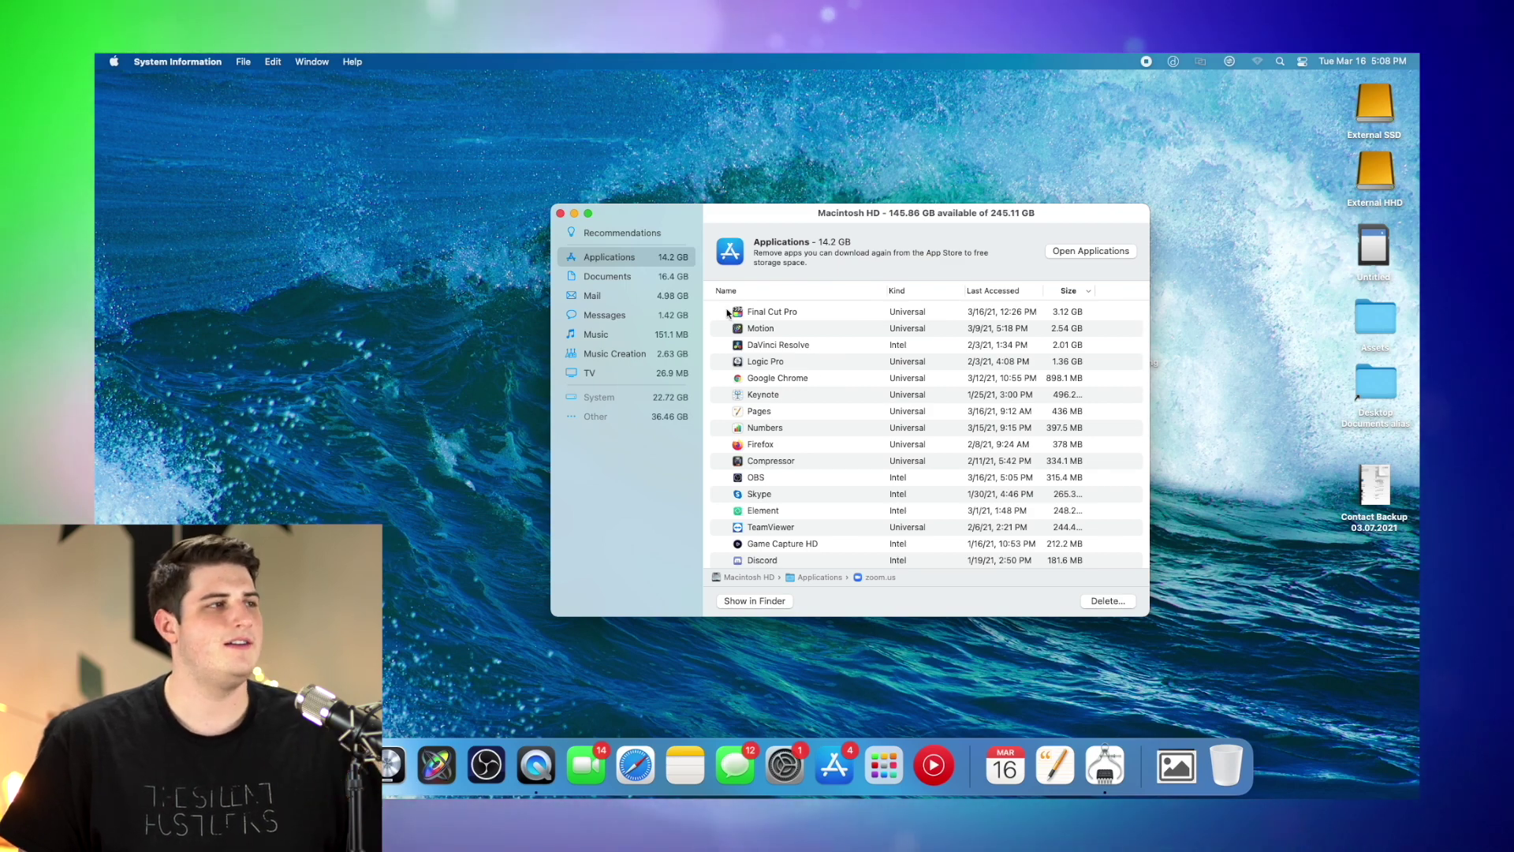
In Documents' large files, preview IMG_1306.MOV and the Screen Recording Part 1 video
left_click(620, 274)
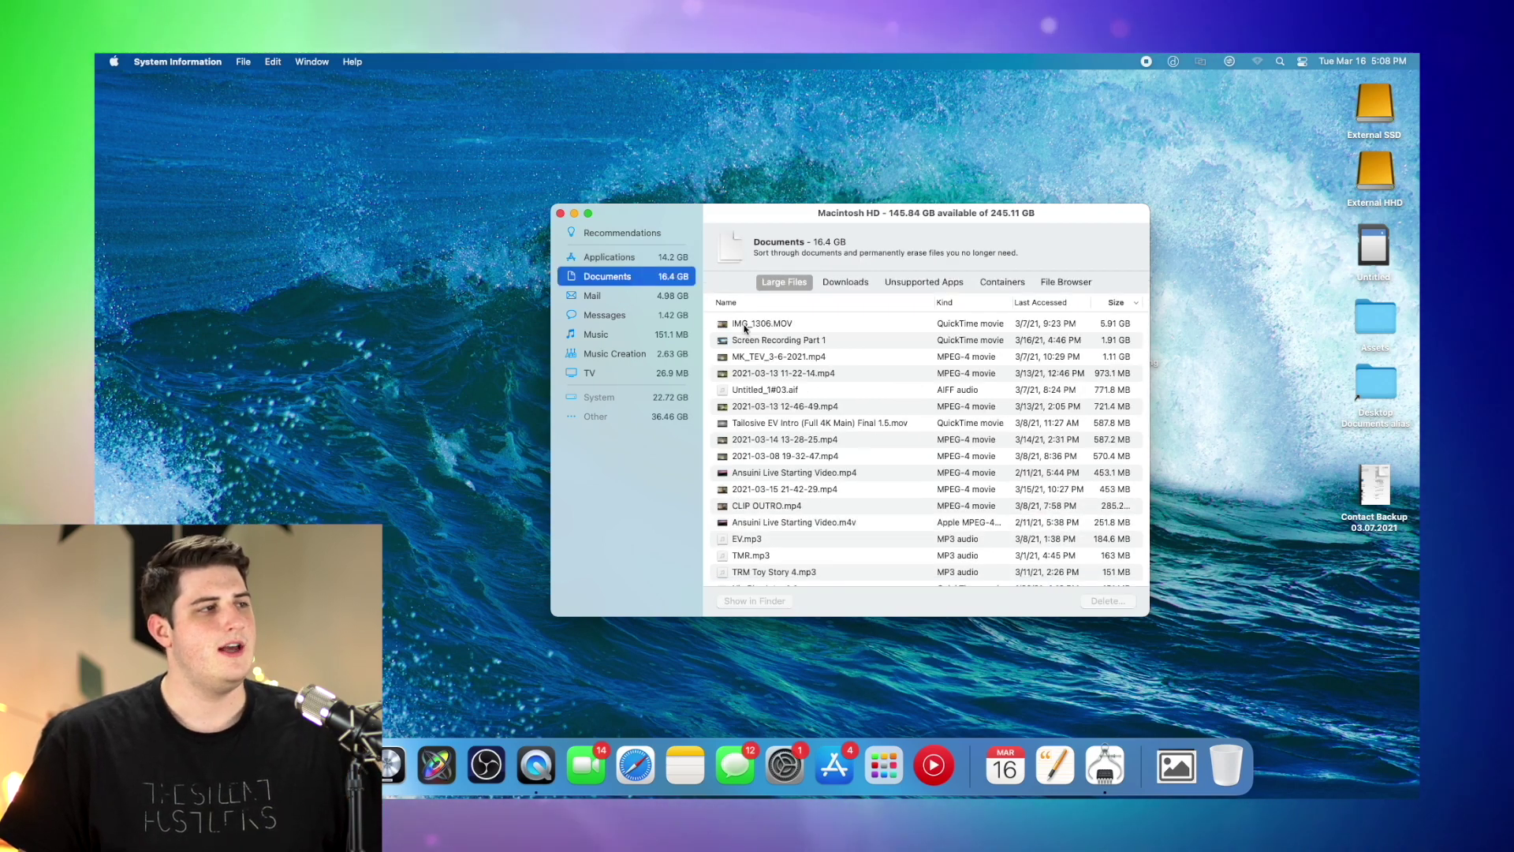
left_click(767, 327)
key("space")
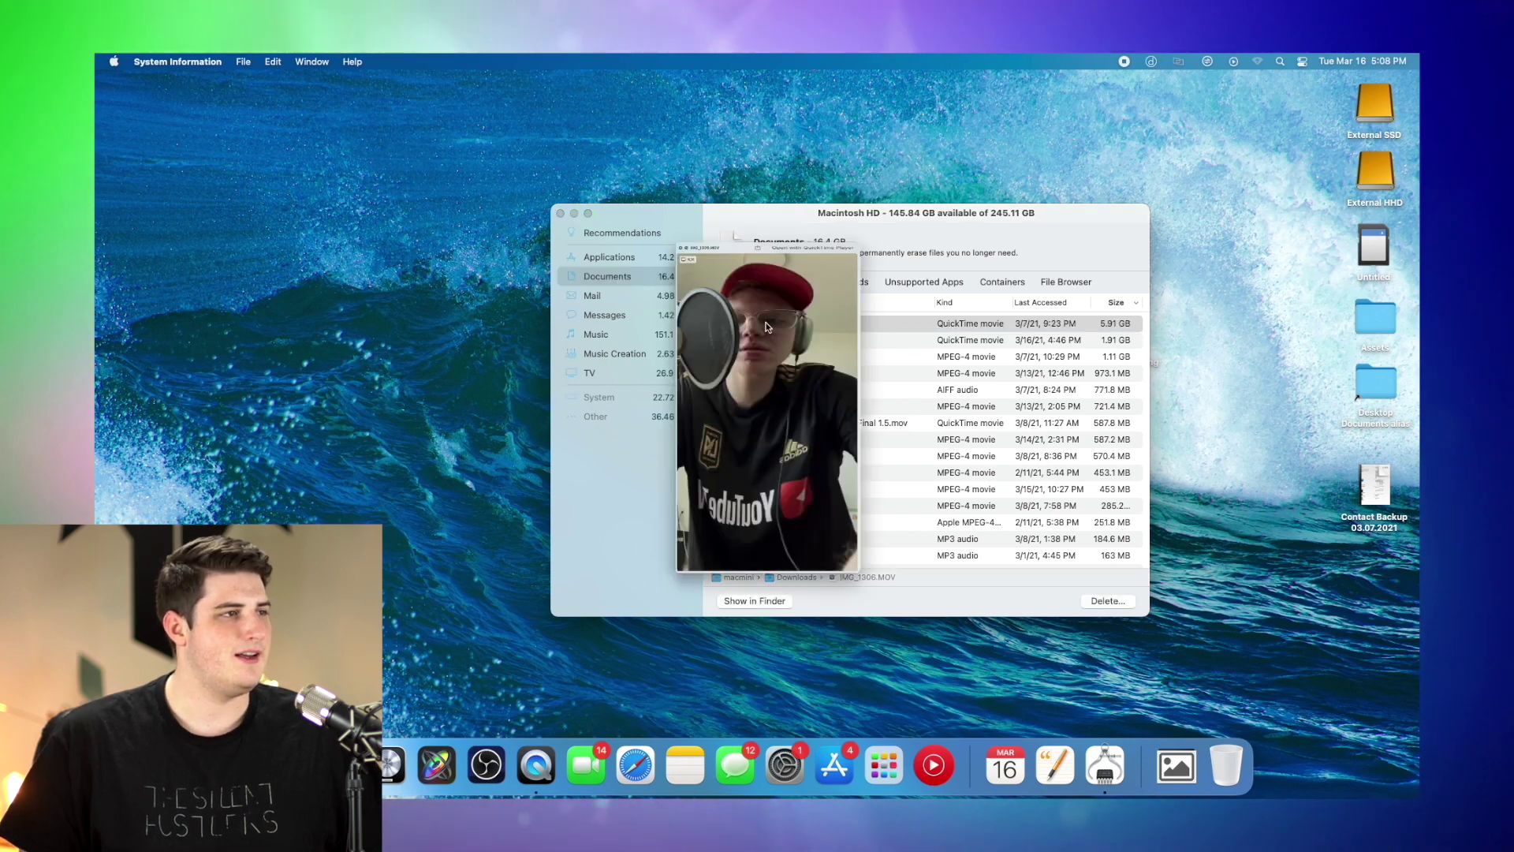
key("space")
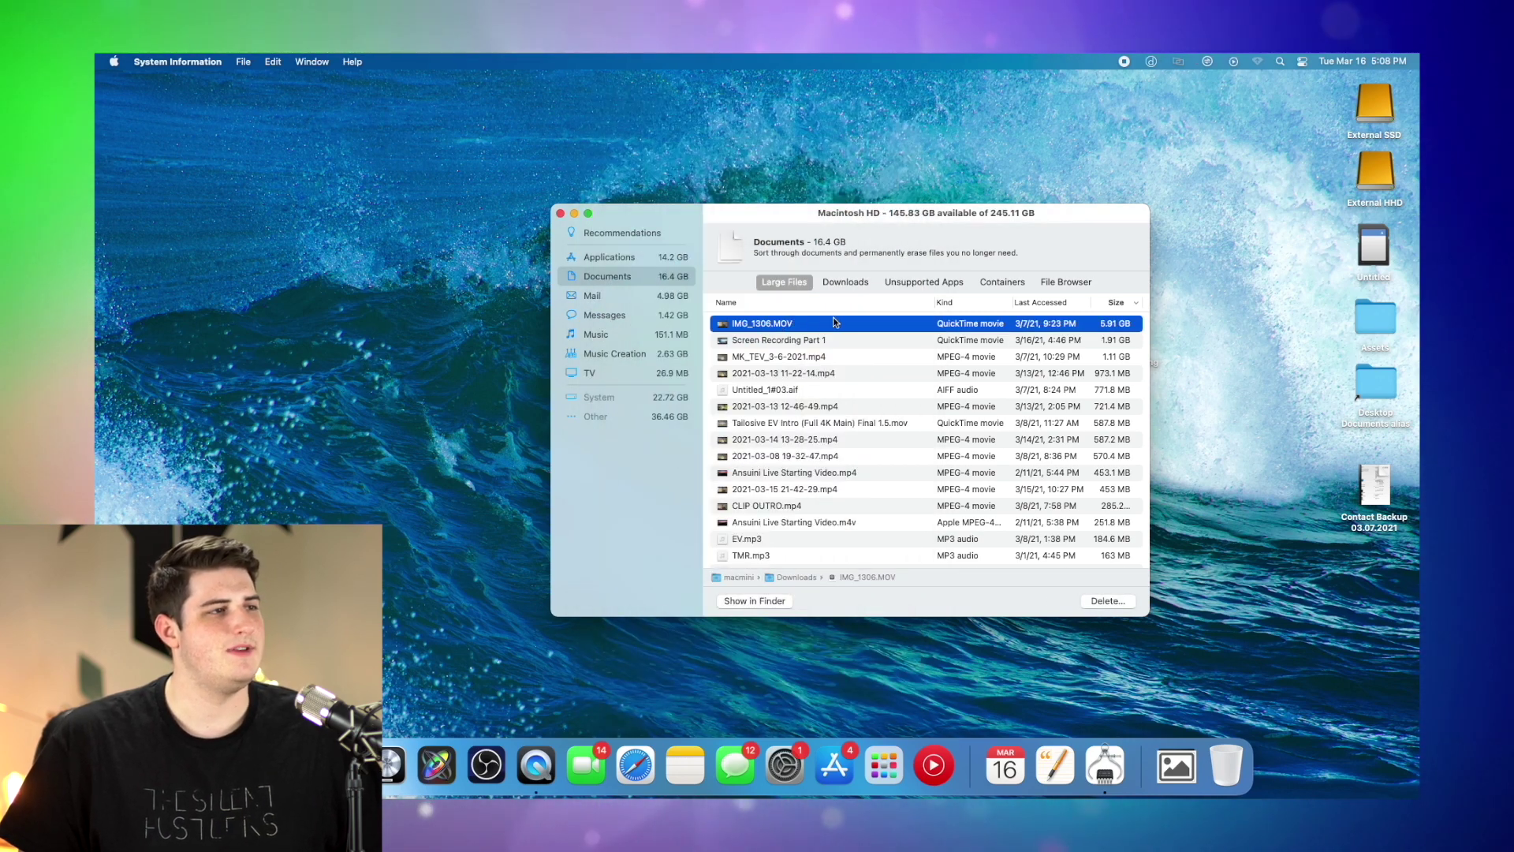
left_click_drag(834, 322, 907, 323)
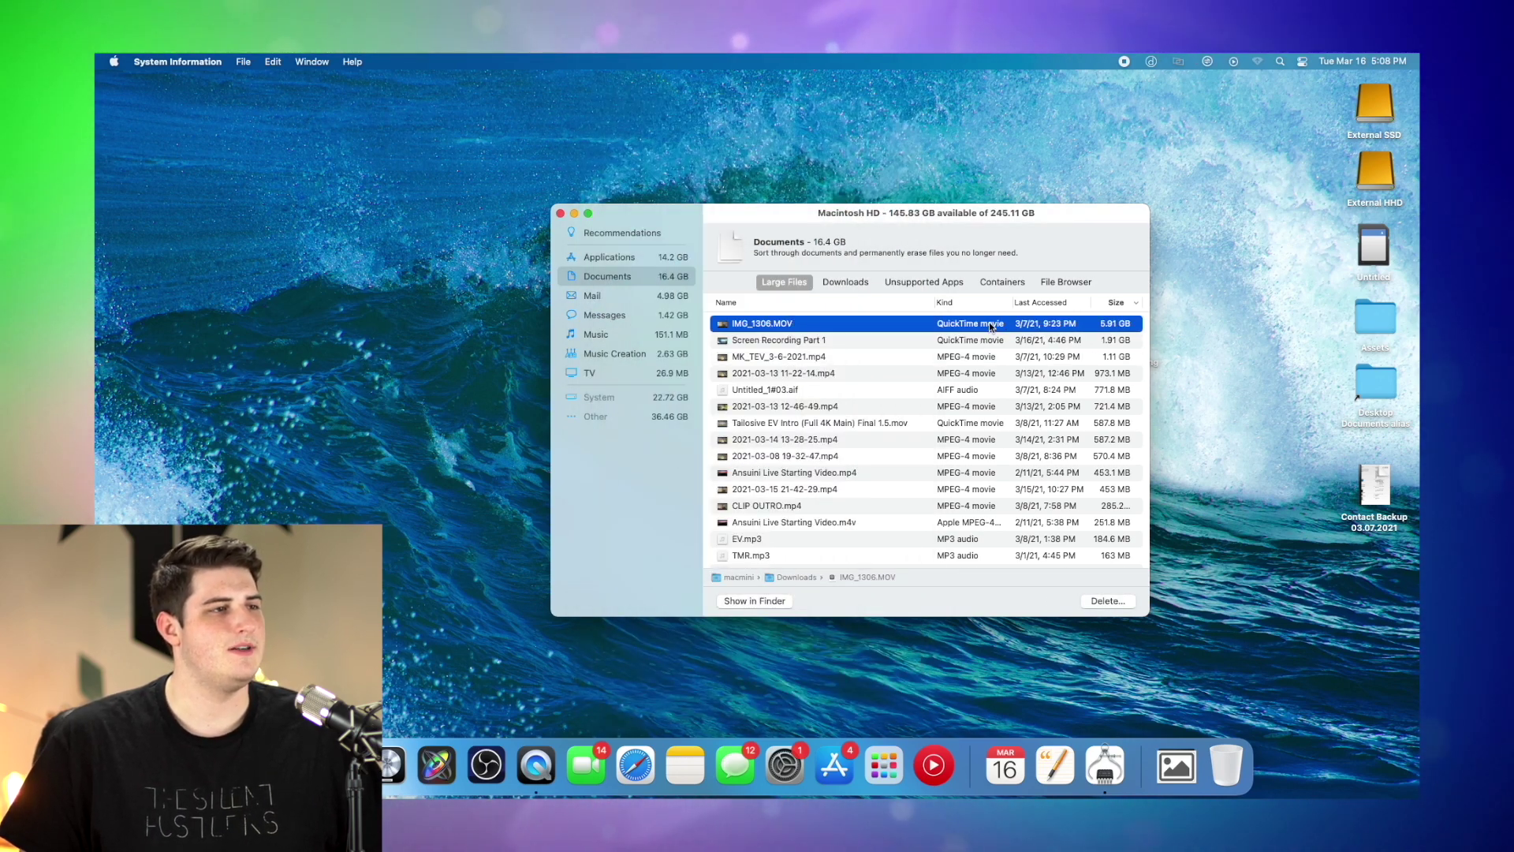
left_click(954, 341)
key("space")
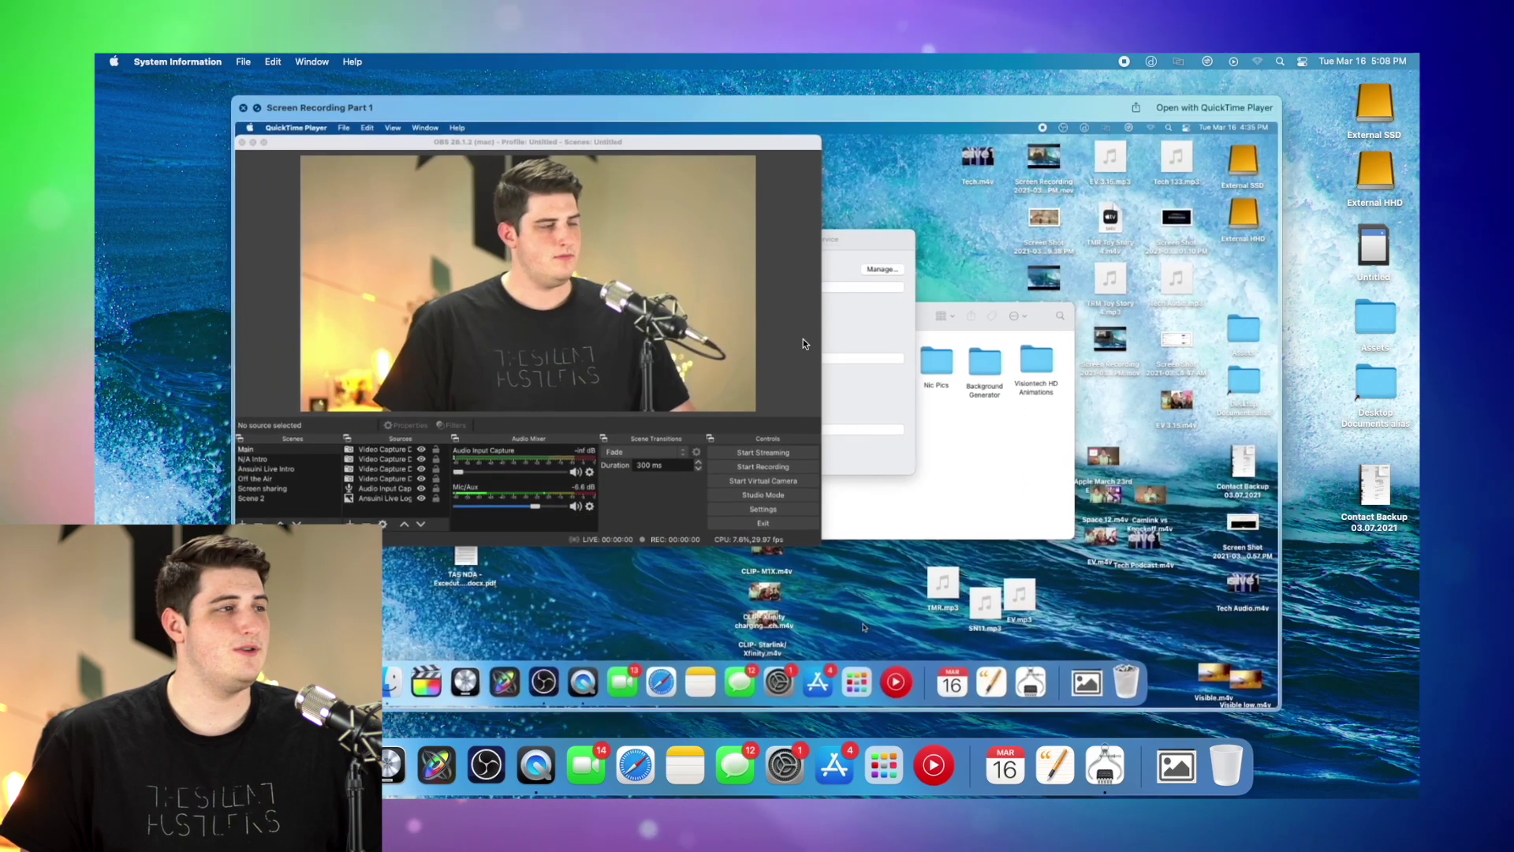
key("space")
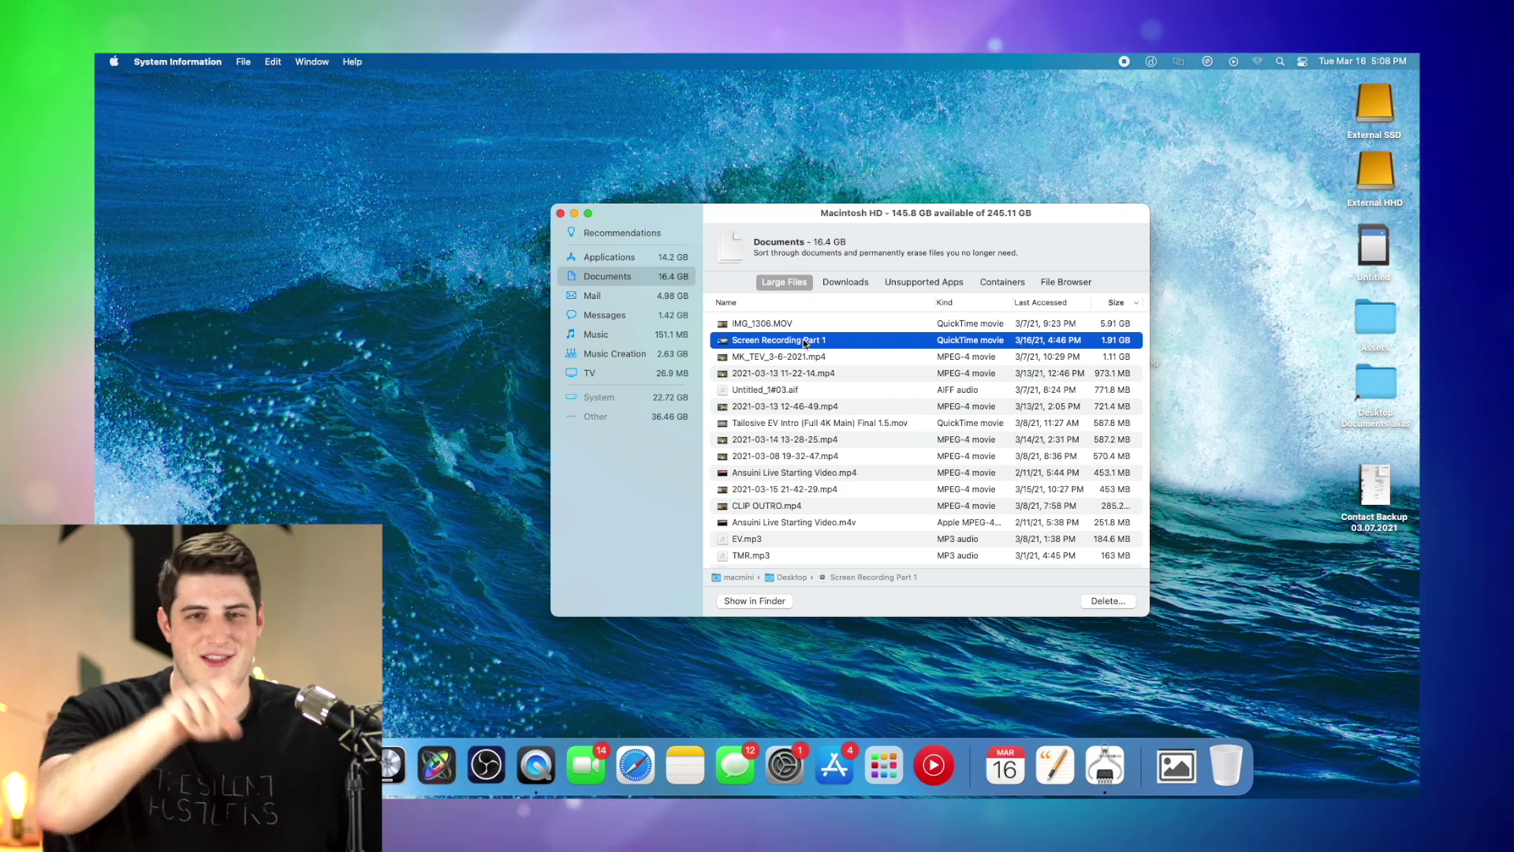
left_click(808, 356)
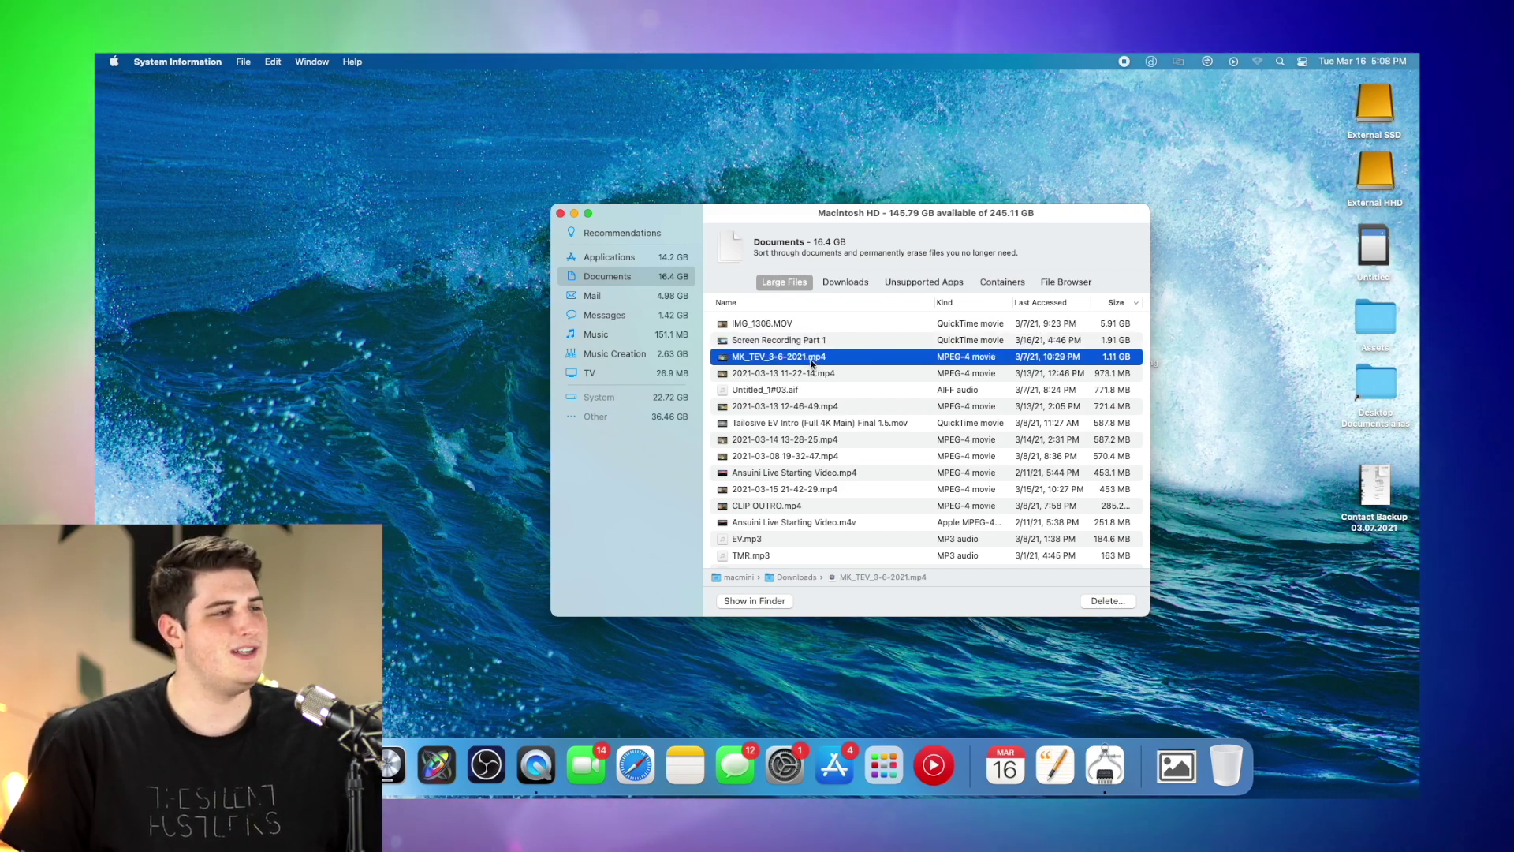
key("space")
key("space")
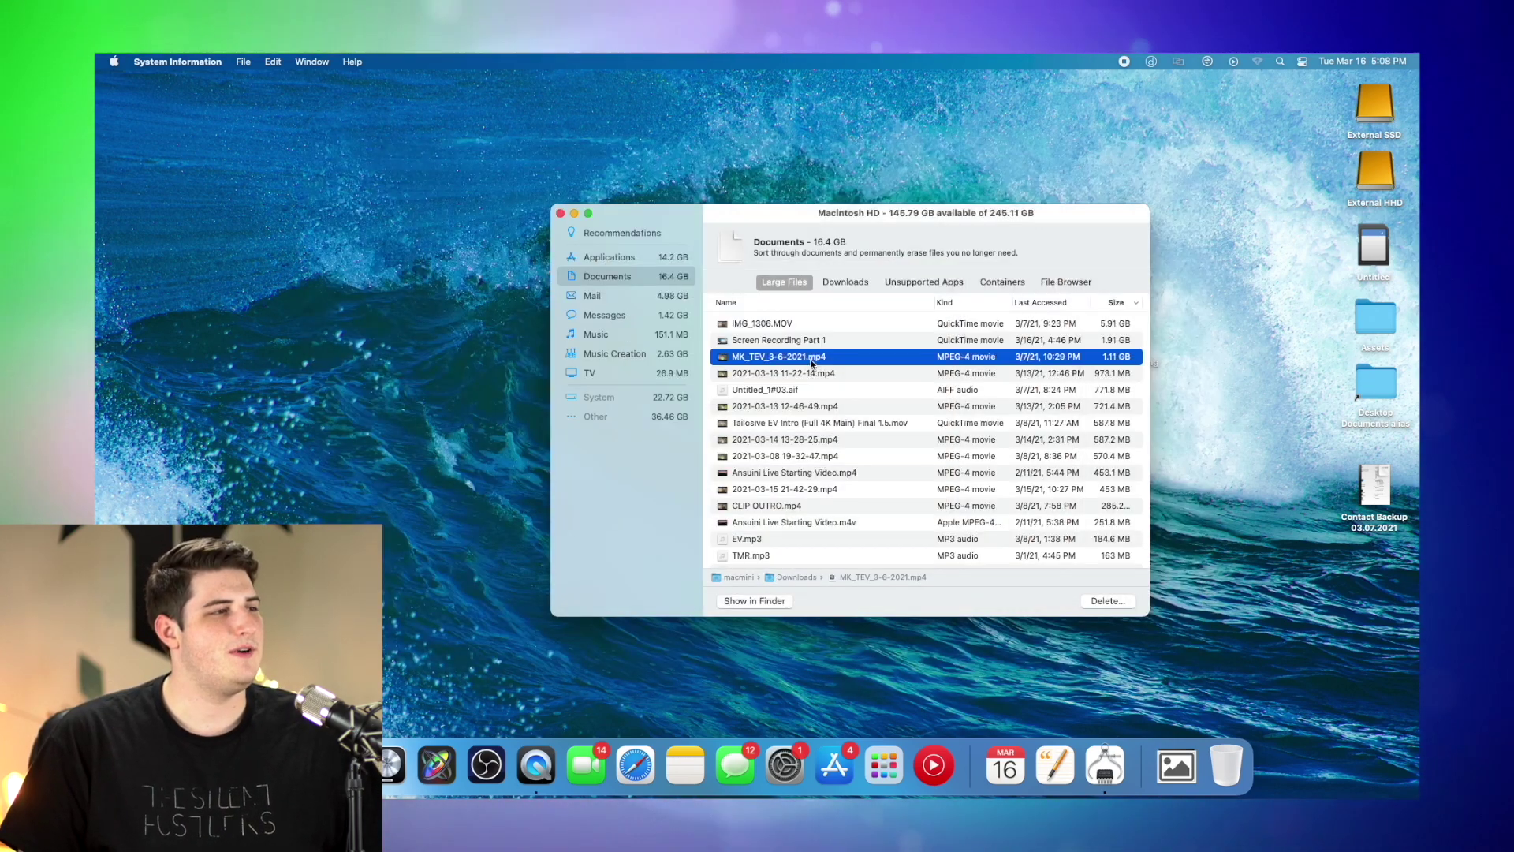
left_click(844, 375)
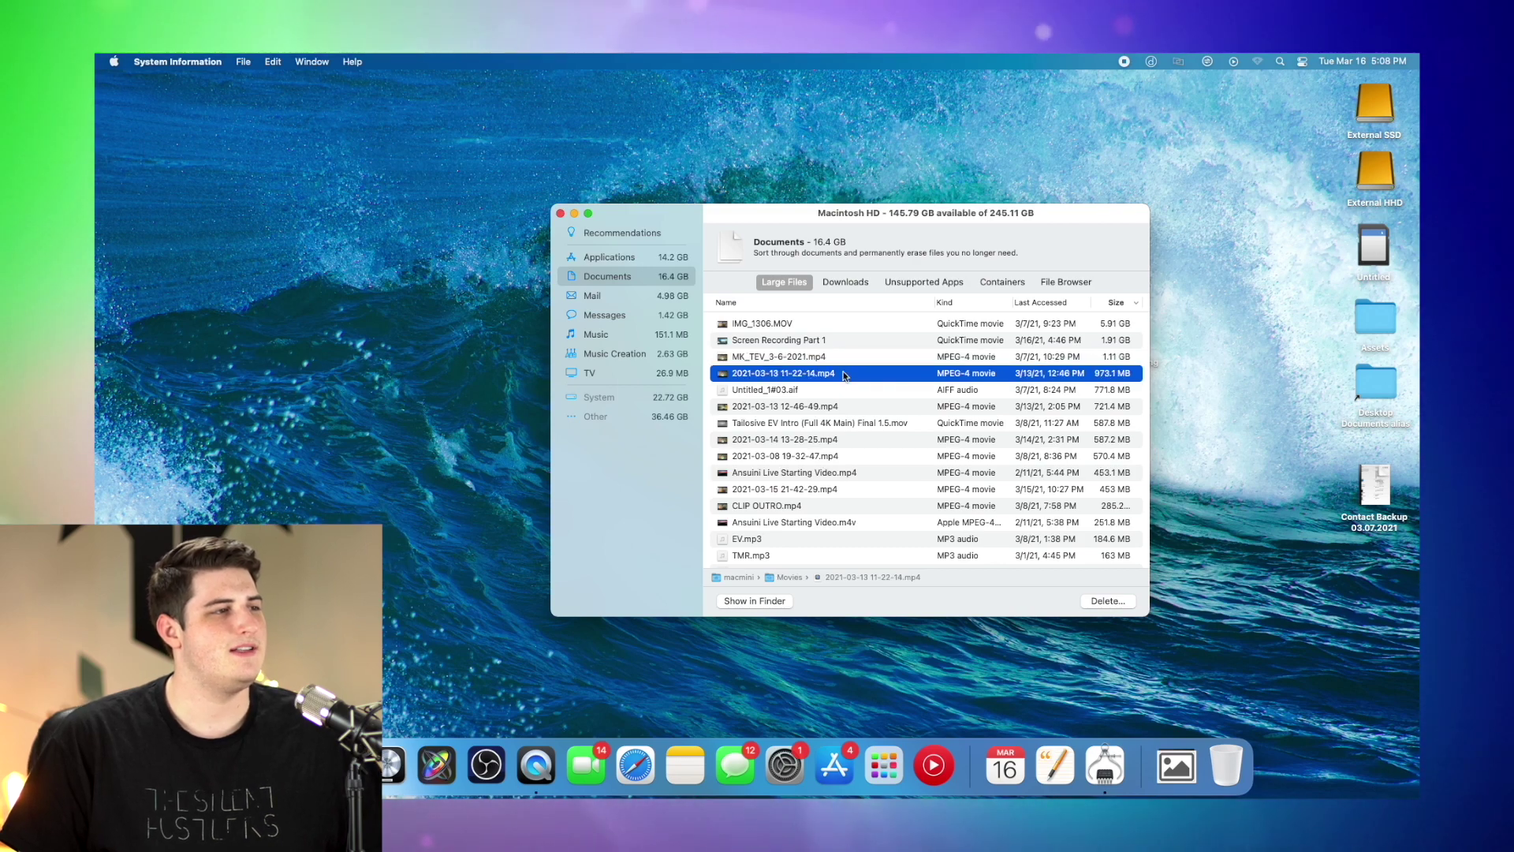
key("space")
key("space")
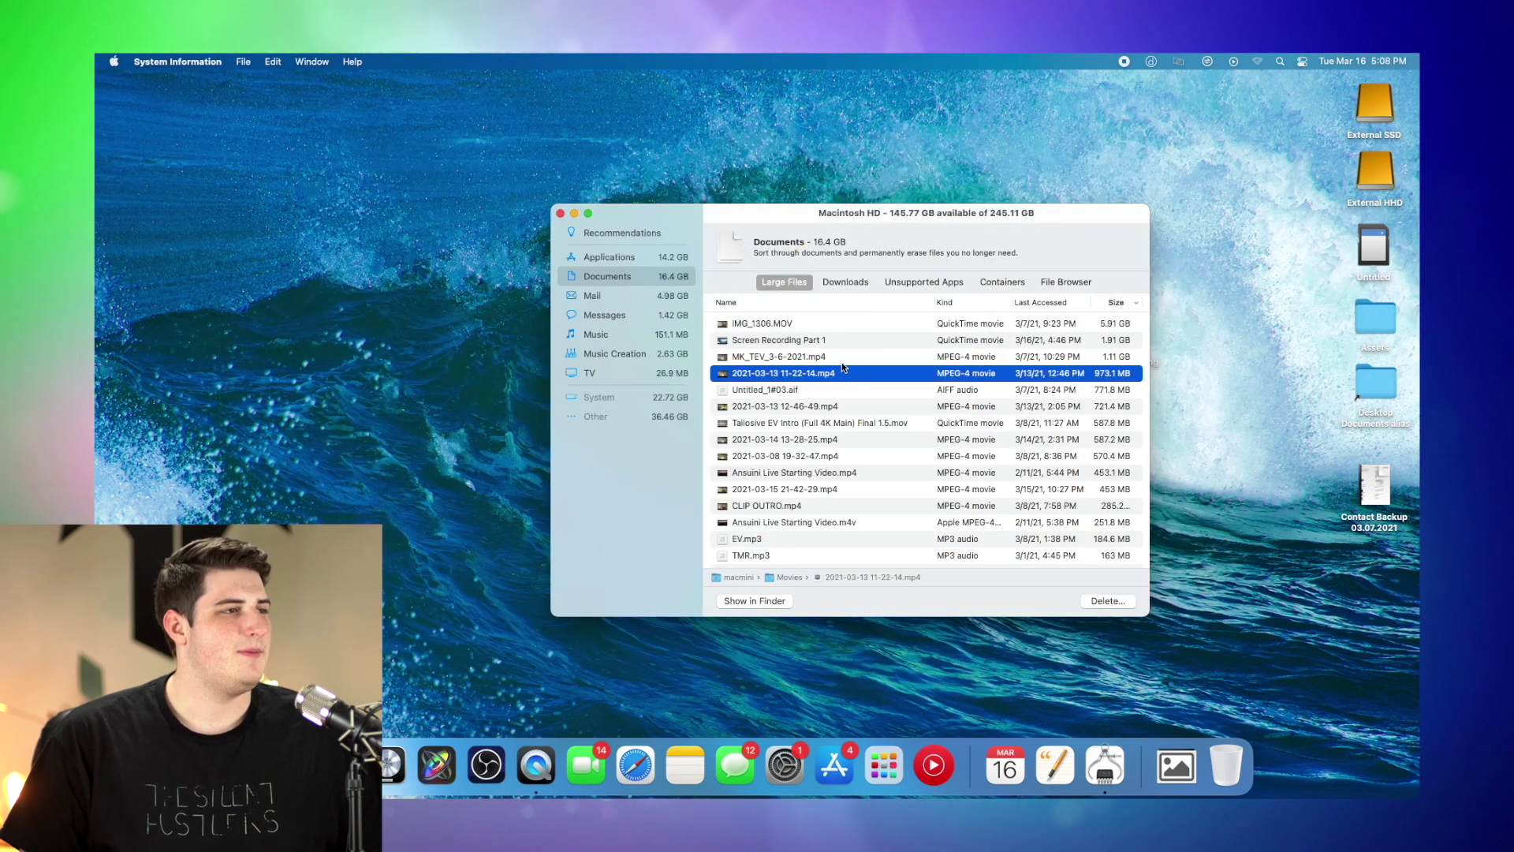
scroll(842, 364, "down", 5)
scroll(841, 363, "up", 5)
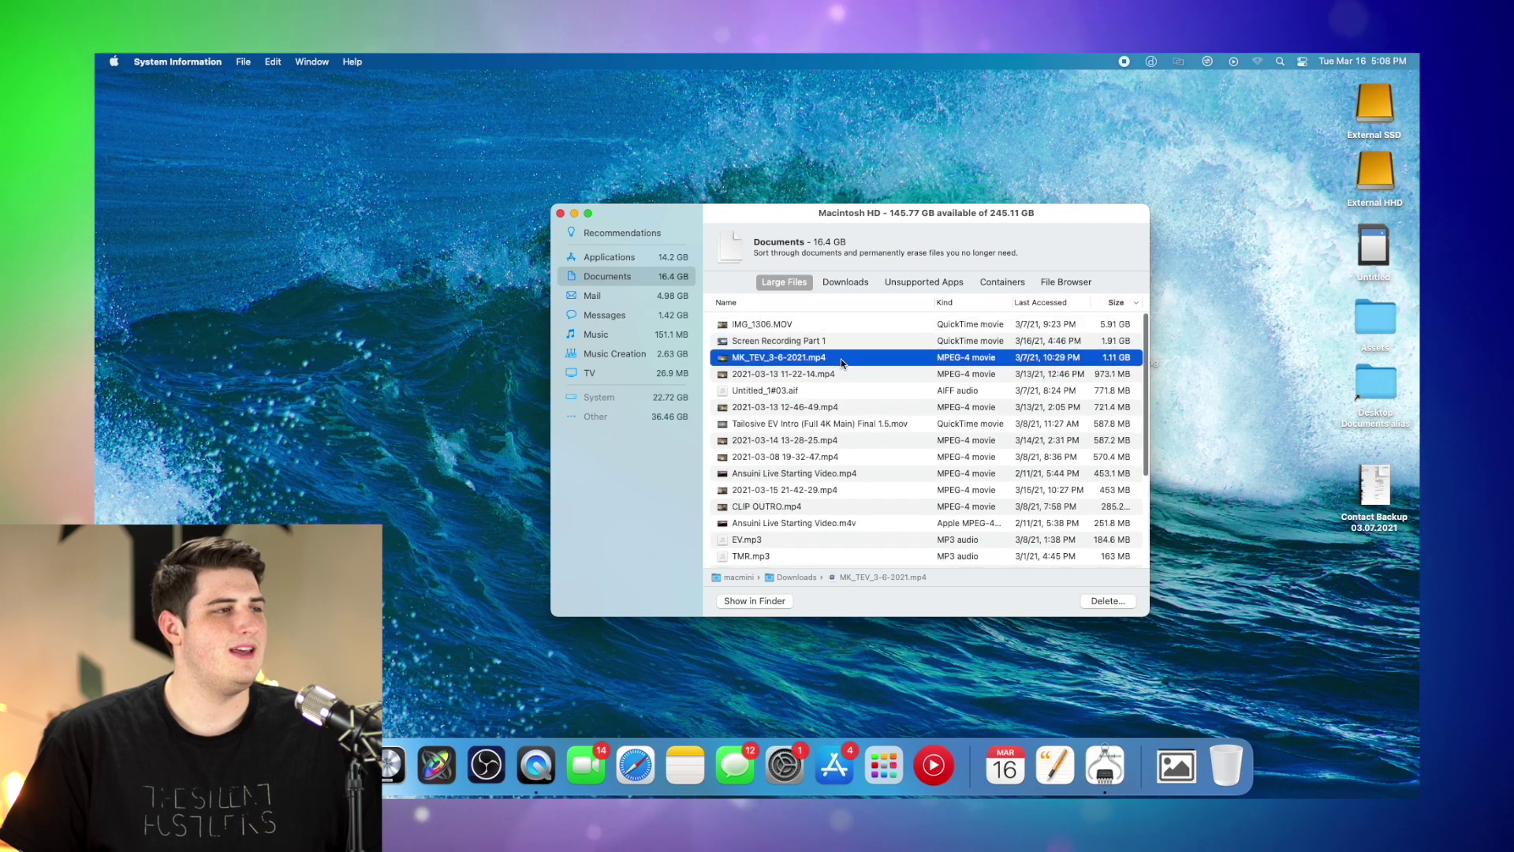
key("Down")
left_click(821, 359)
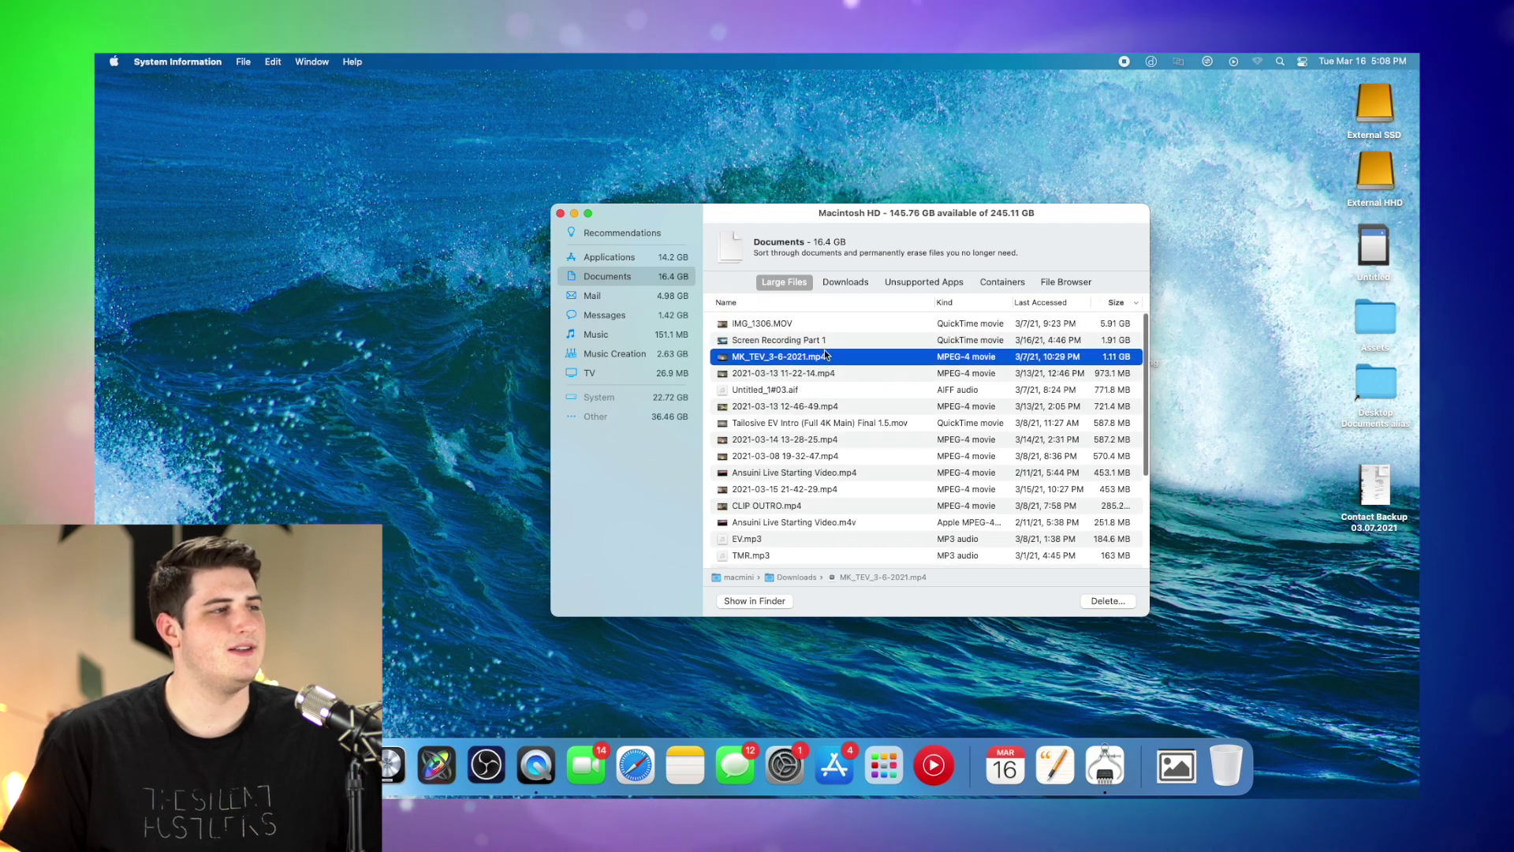
Delete IMG_1306.MOV and MK_TEV_3-6-2021.mp4, bringing Macintosh HD to 152.73 GB available
left_click(815, 325)
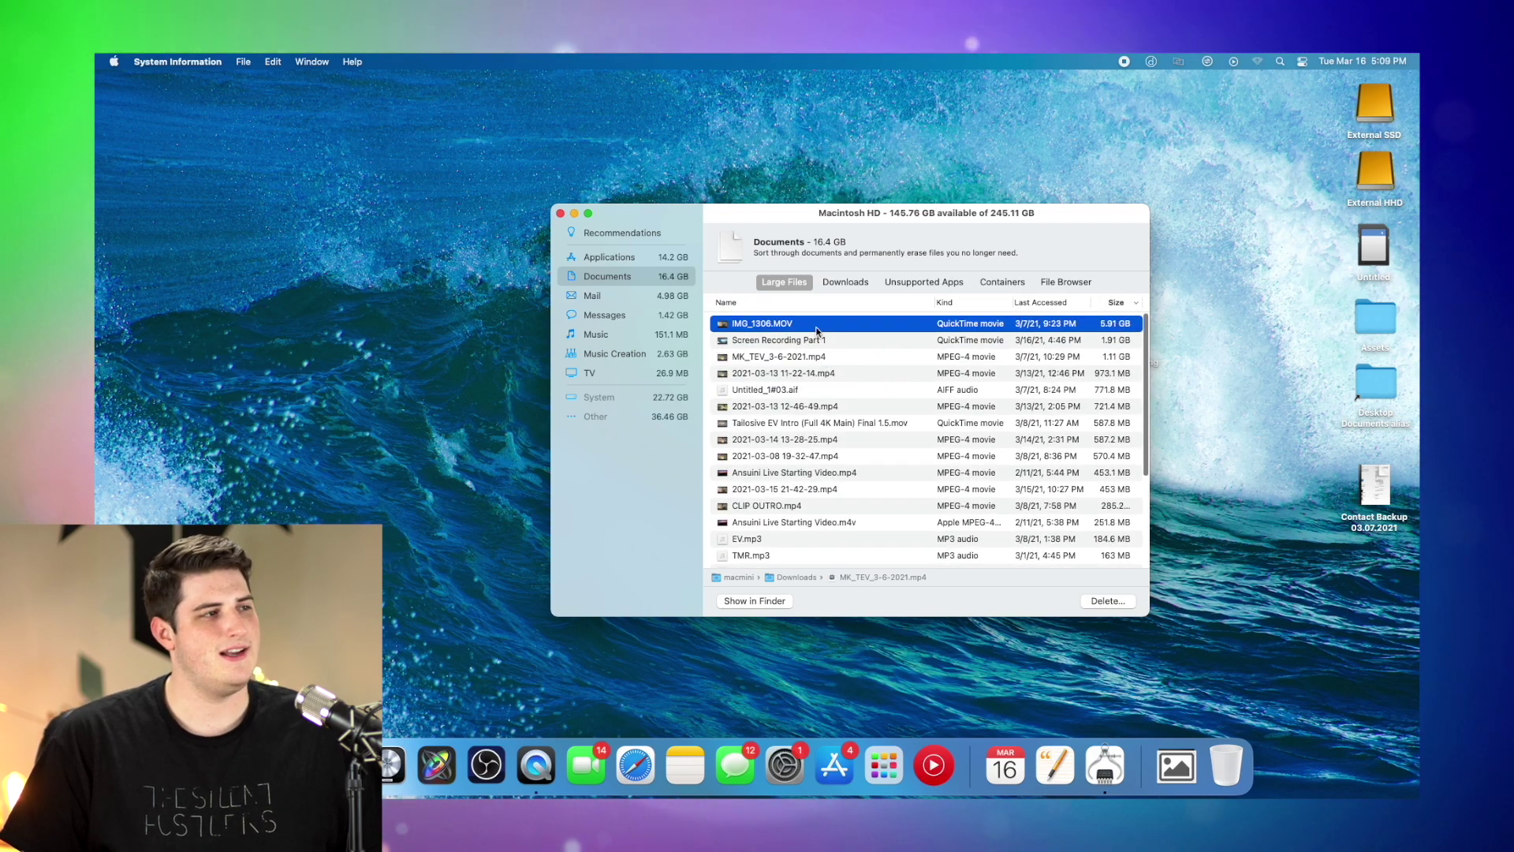
left_click(1107, 601)
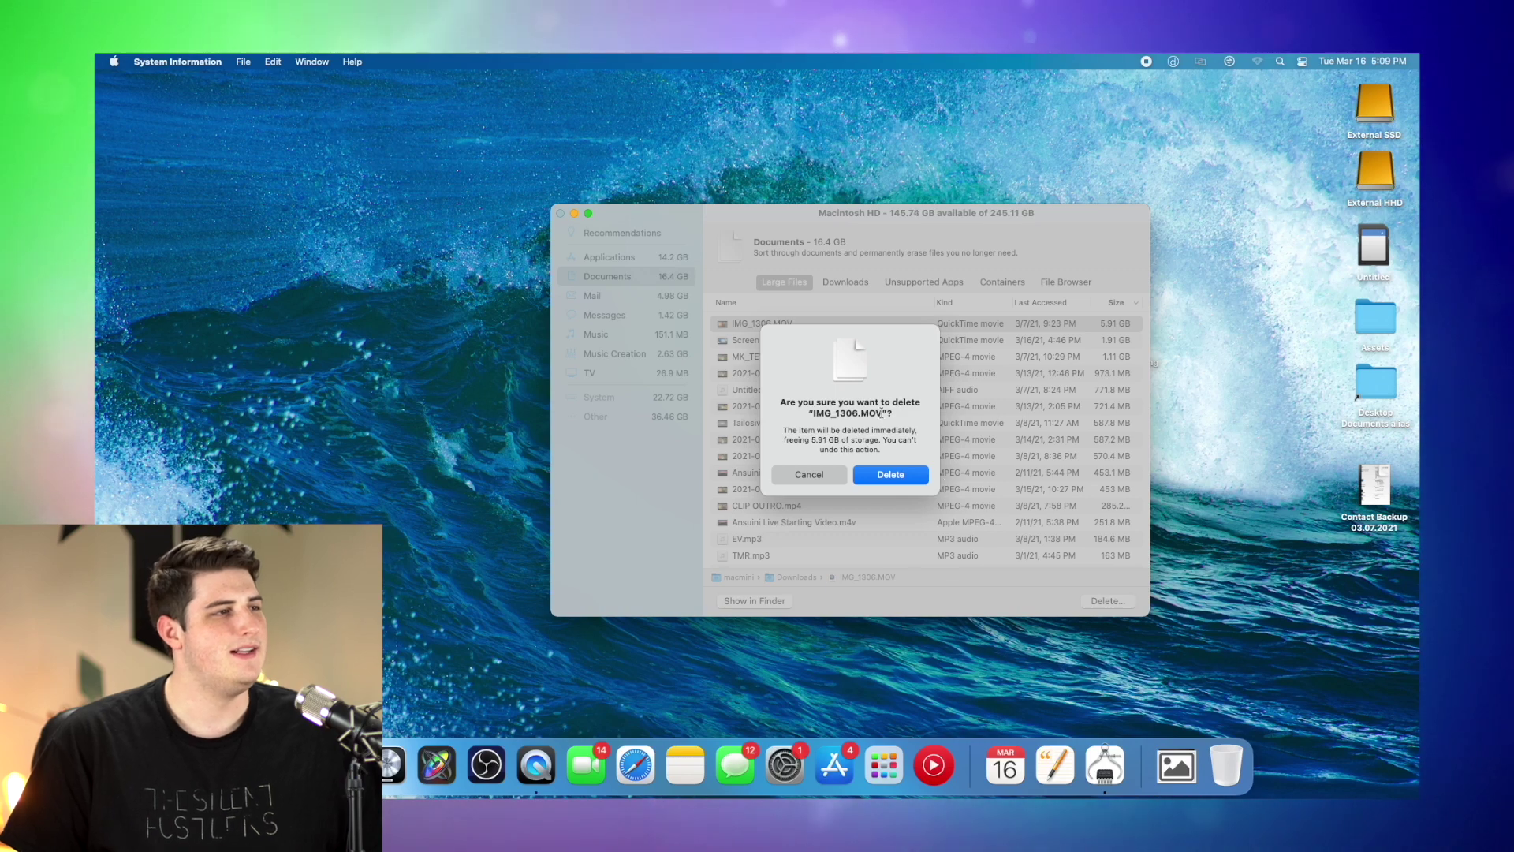
key("Return")
left_click(816, 343)
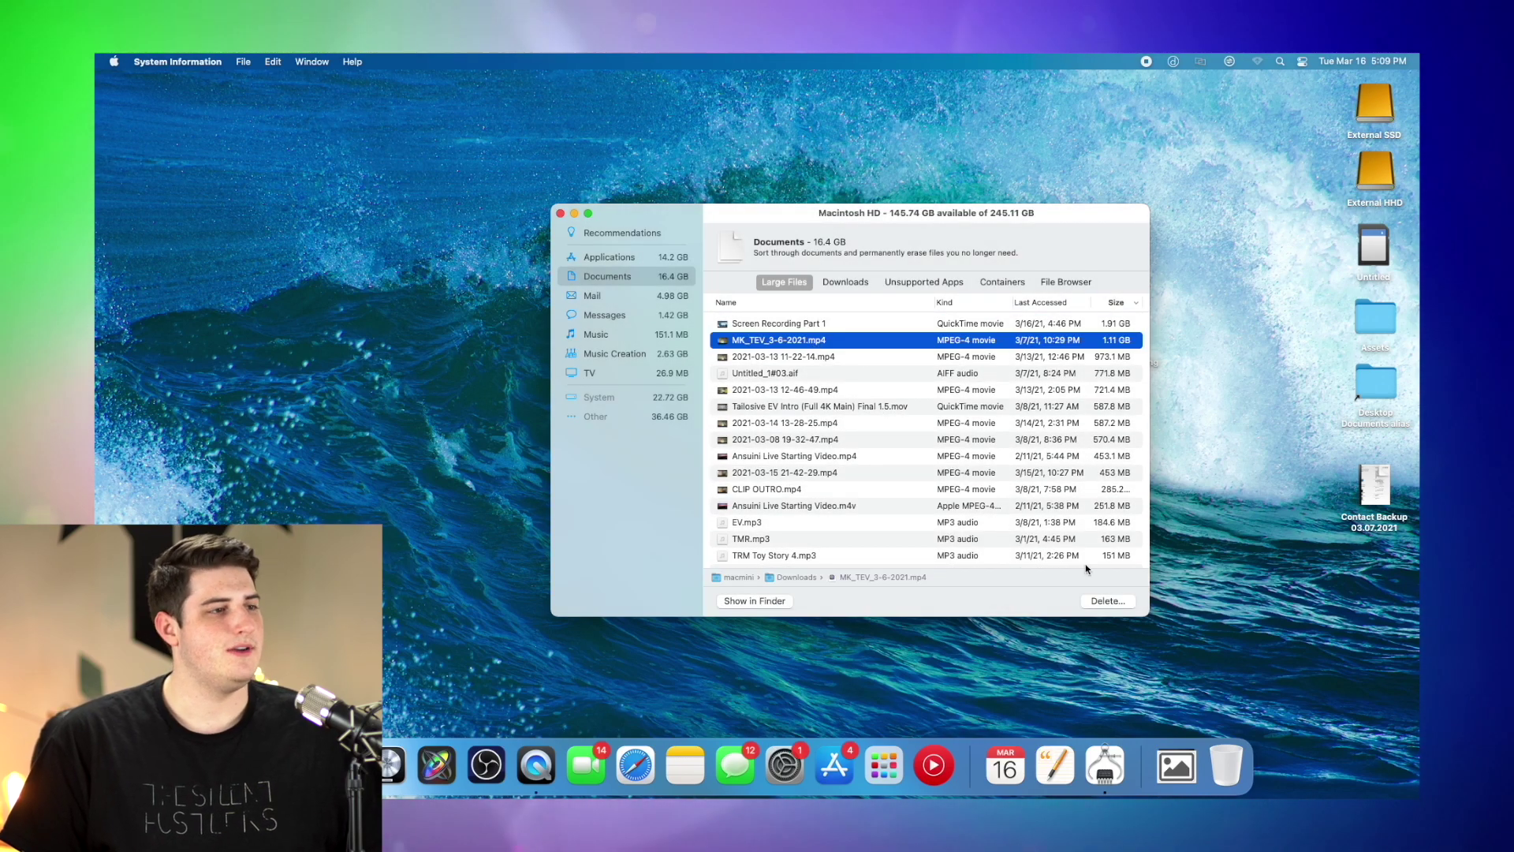
left_click(1107, 600)
left_click(929, 475)
left_click(795, 343)
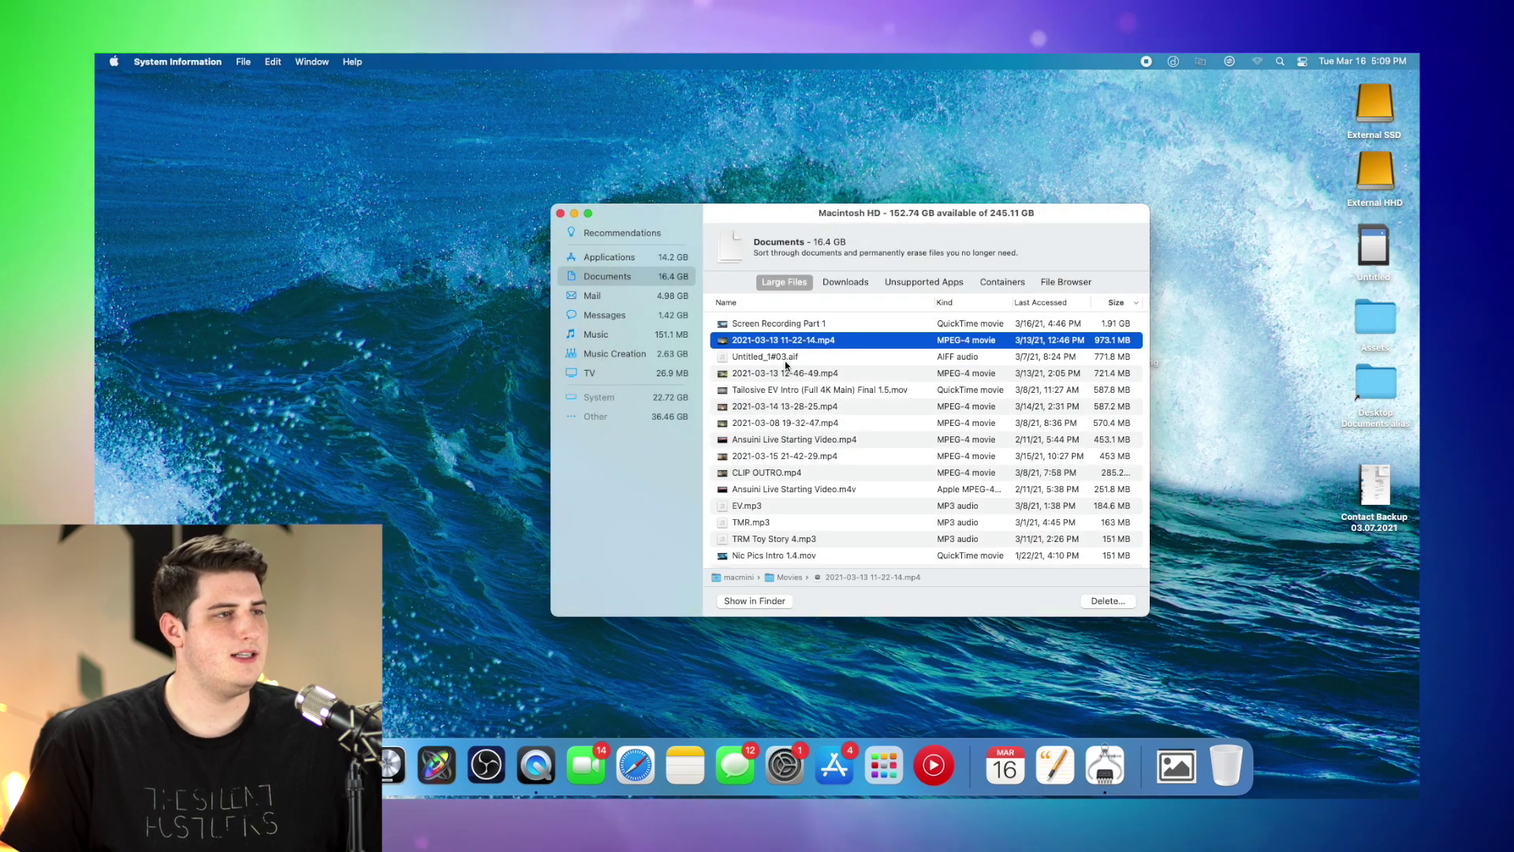
scroll(786, 364, "down", 5)
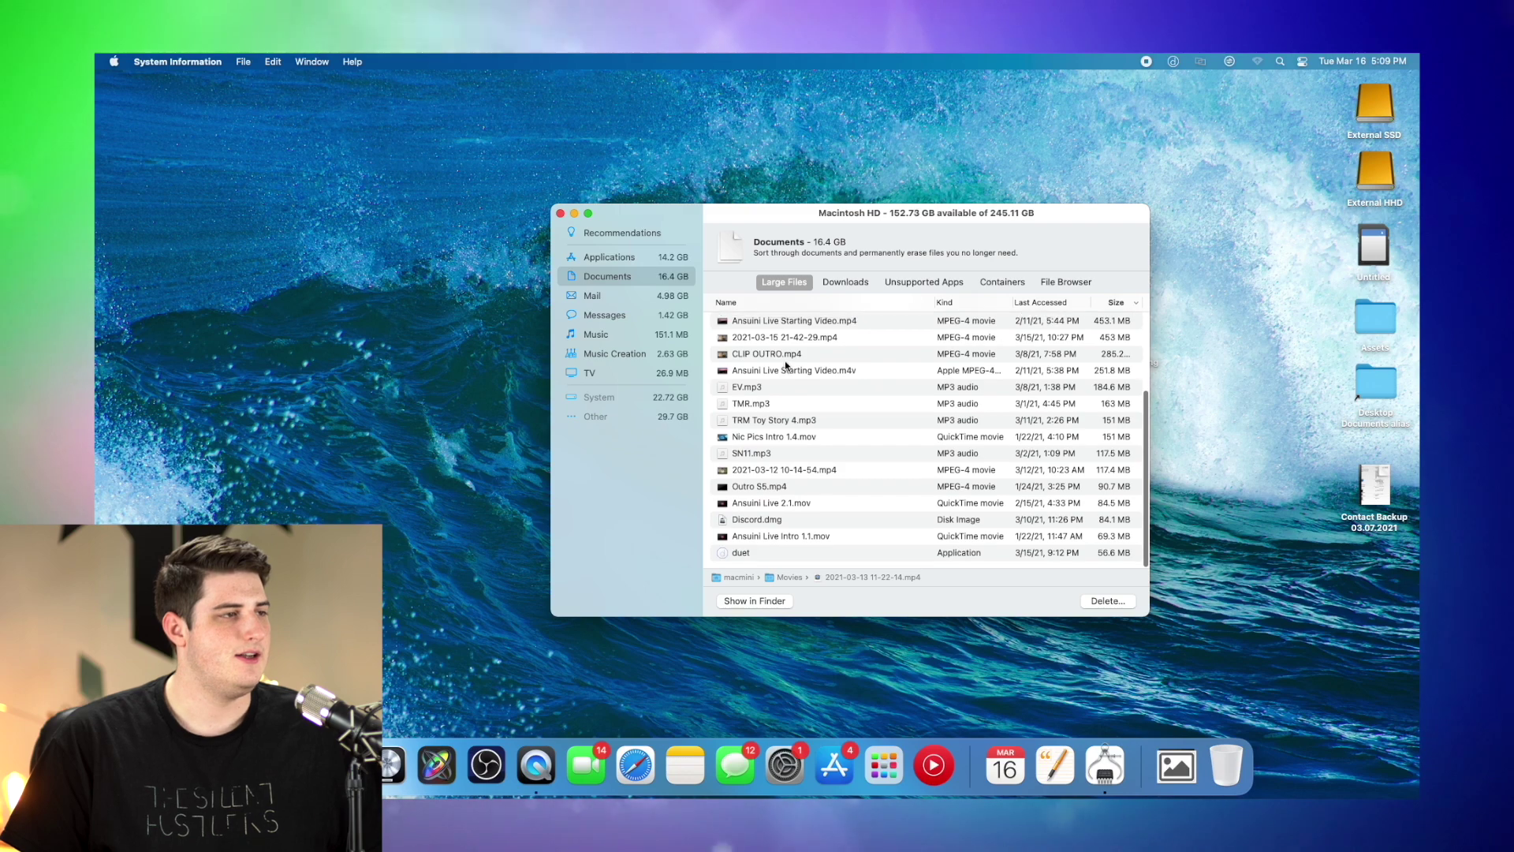
scroll(784, 362, "up", 5)
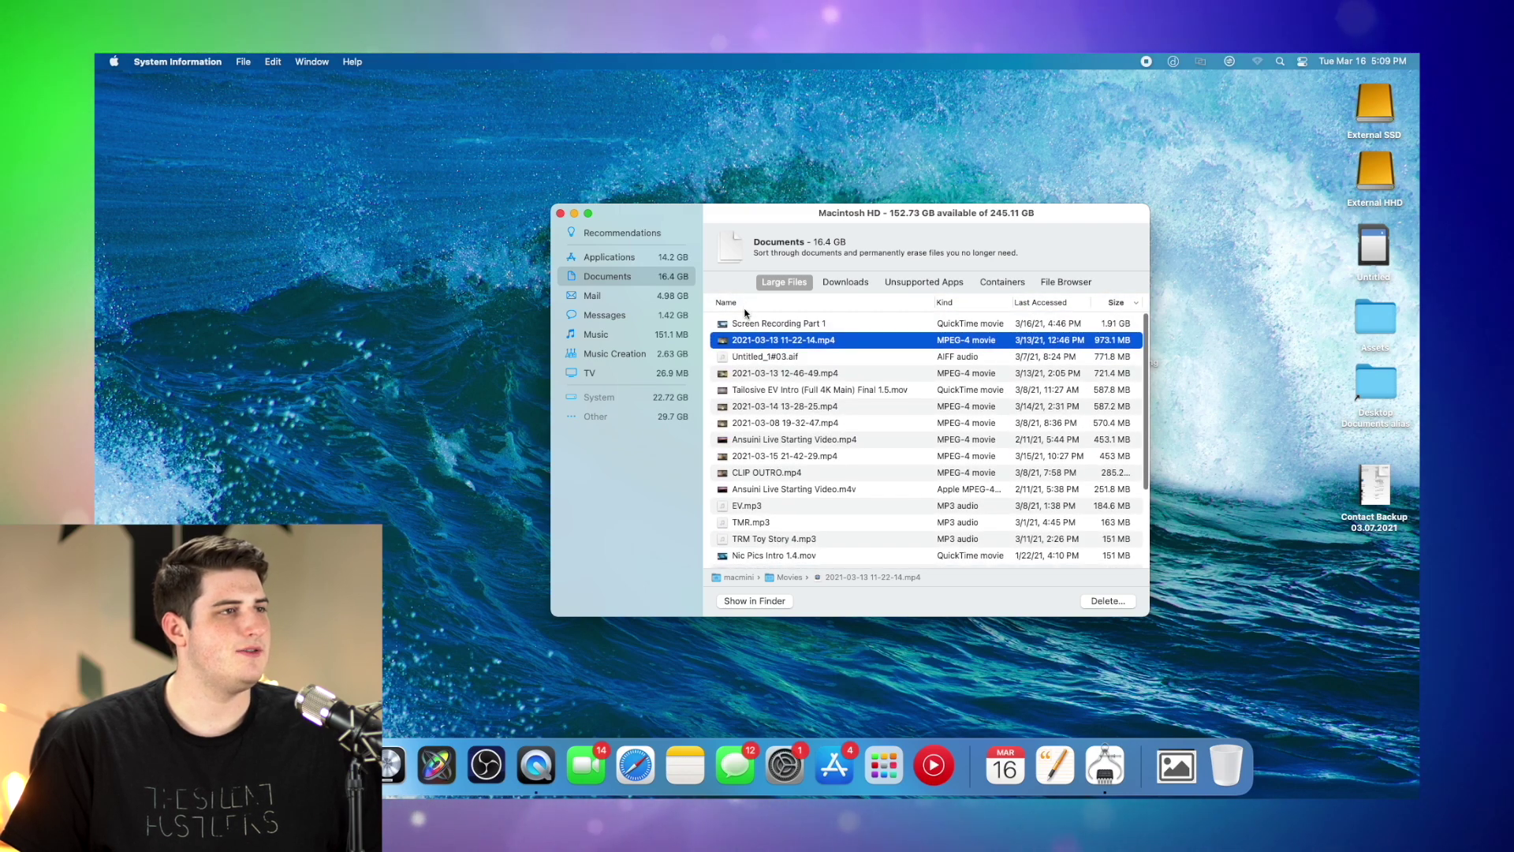
Check storage used by Applications, Mail, Messages and Music (151.1 MB)
left_click(631, 258)
left_click(621, 296)
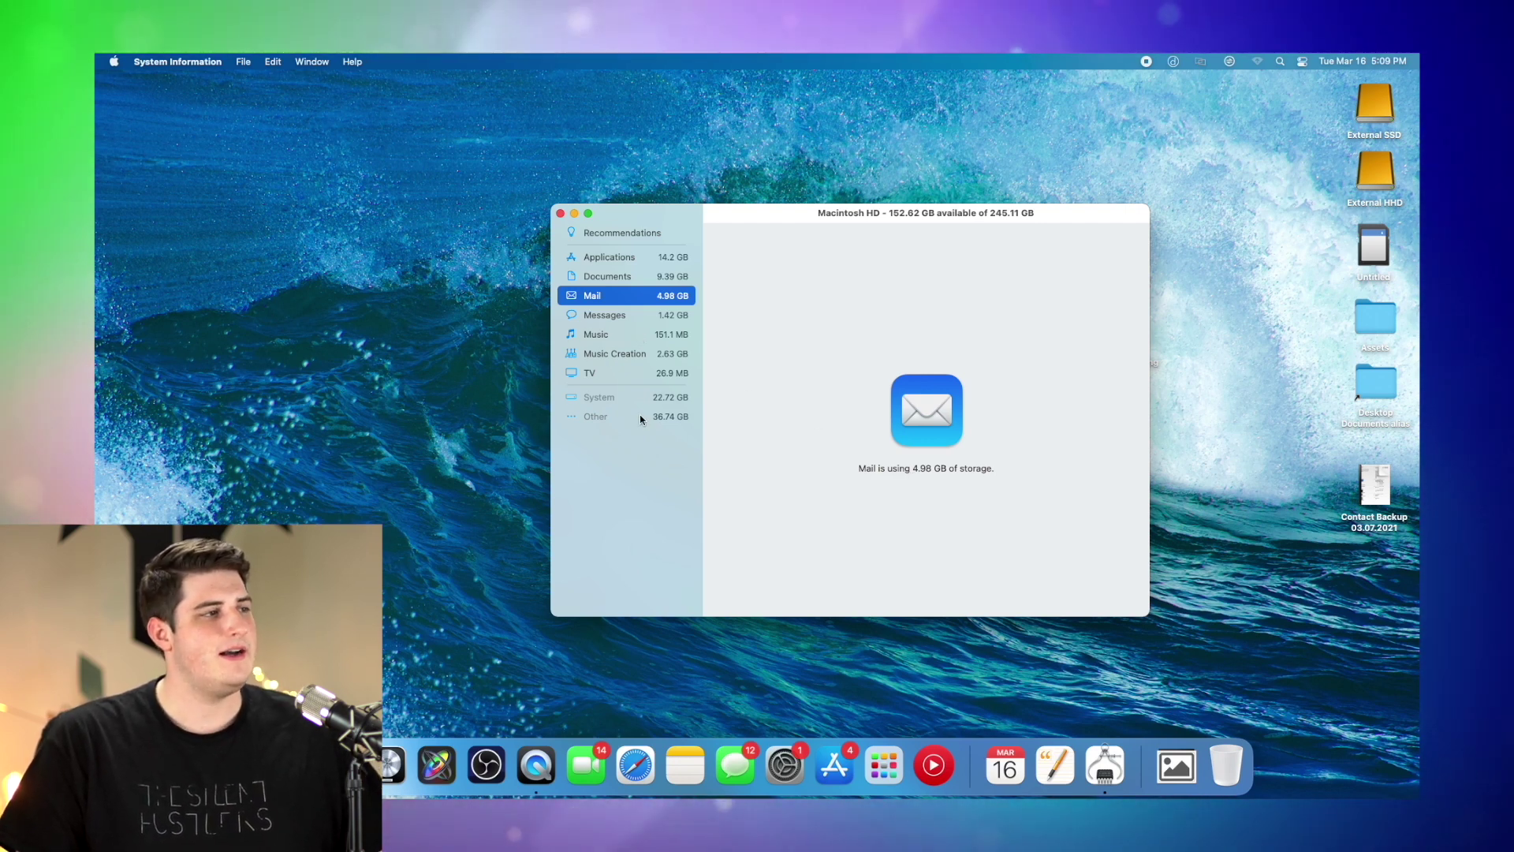
left_click(629, 317)
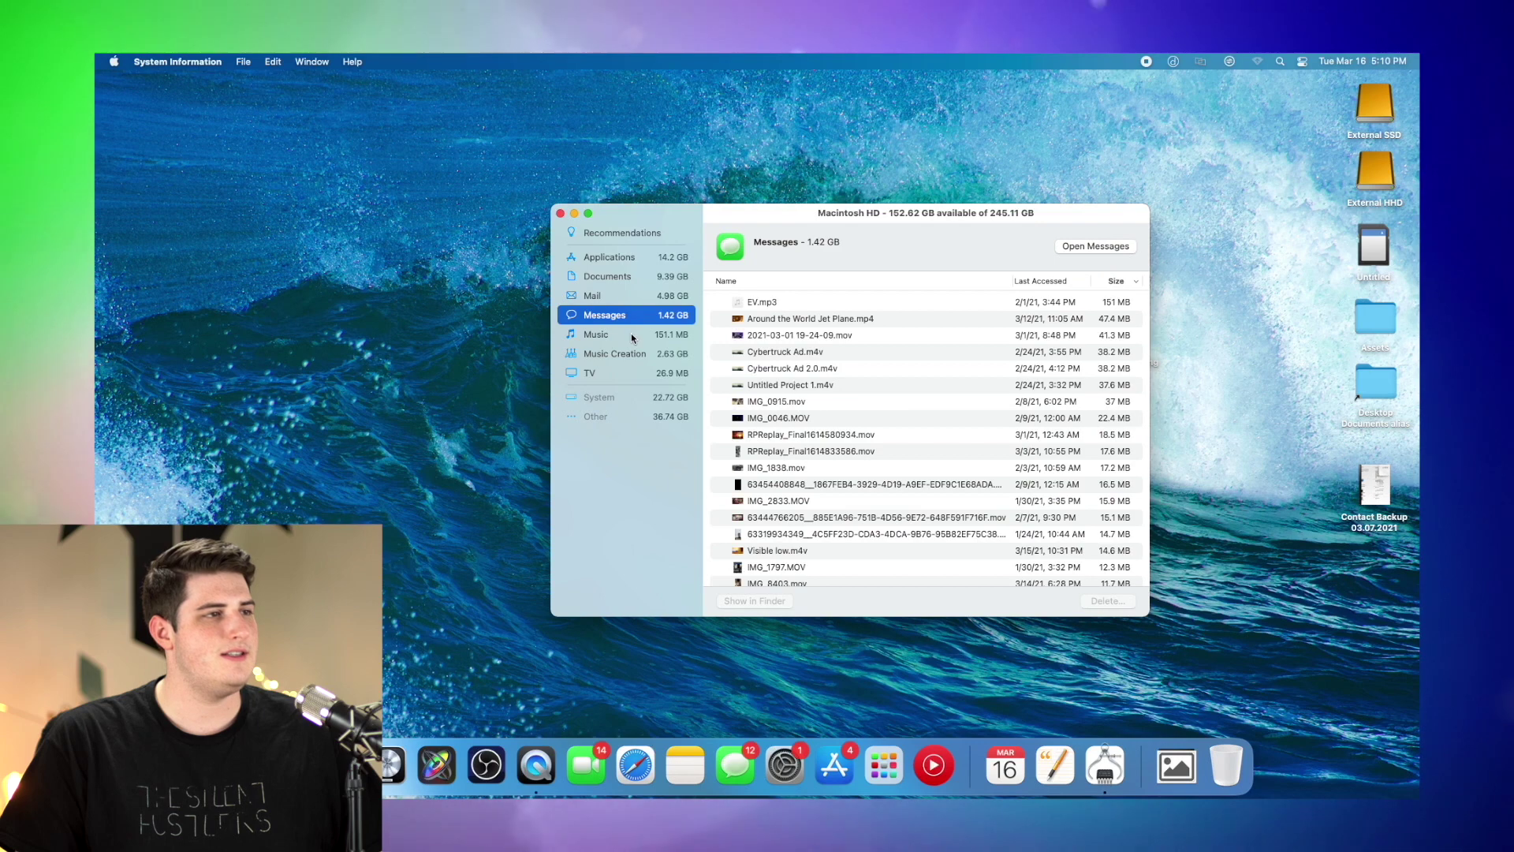
left_click(631, 335)
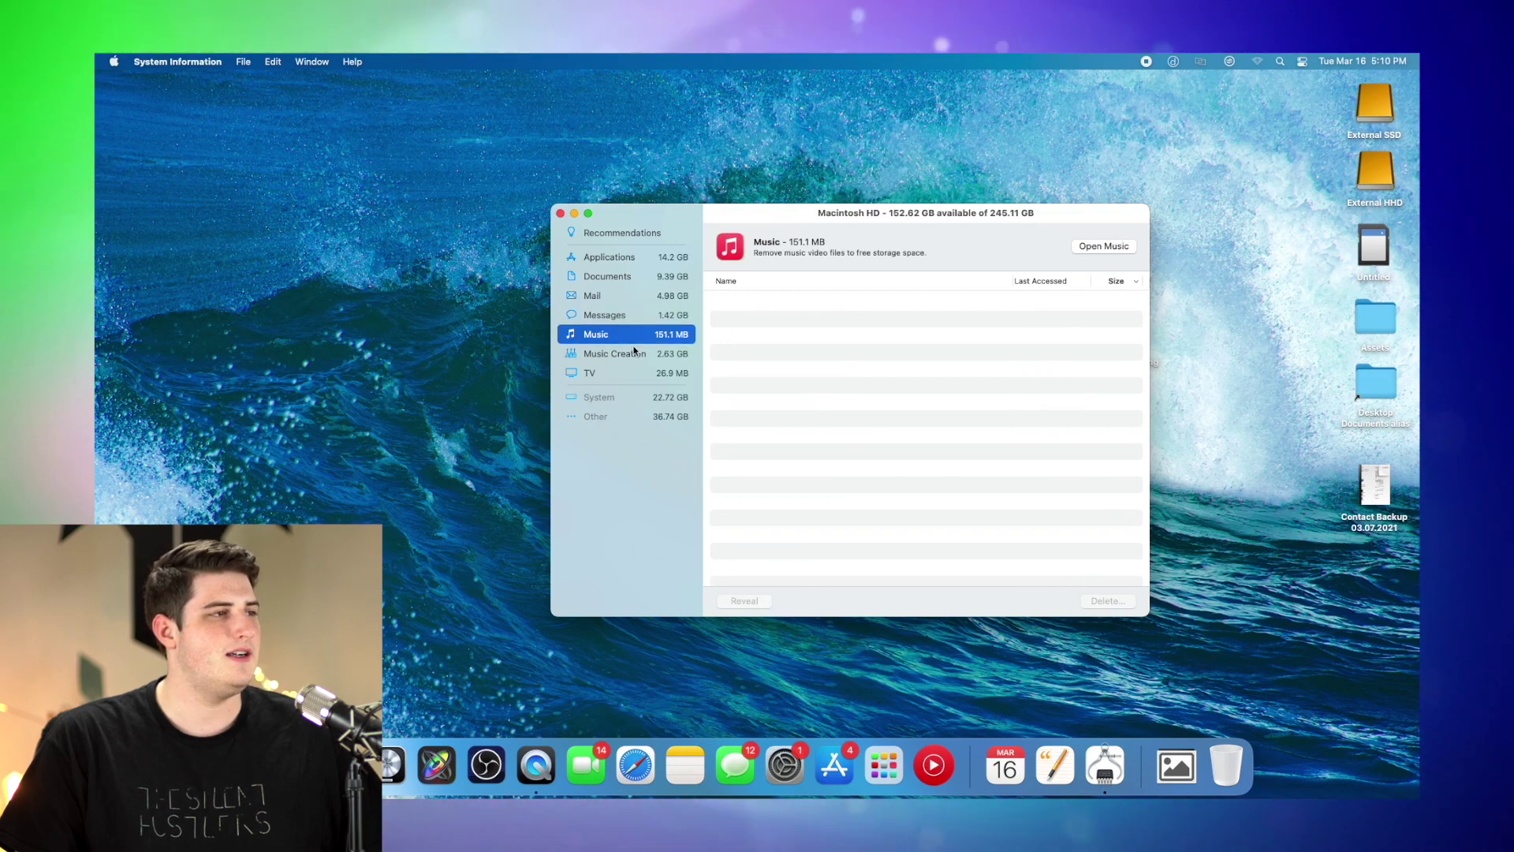
left_click(636, 356)
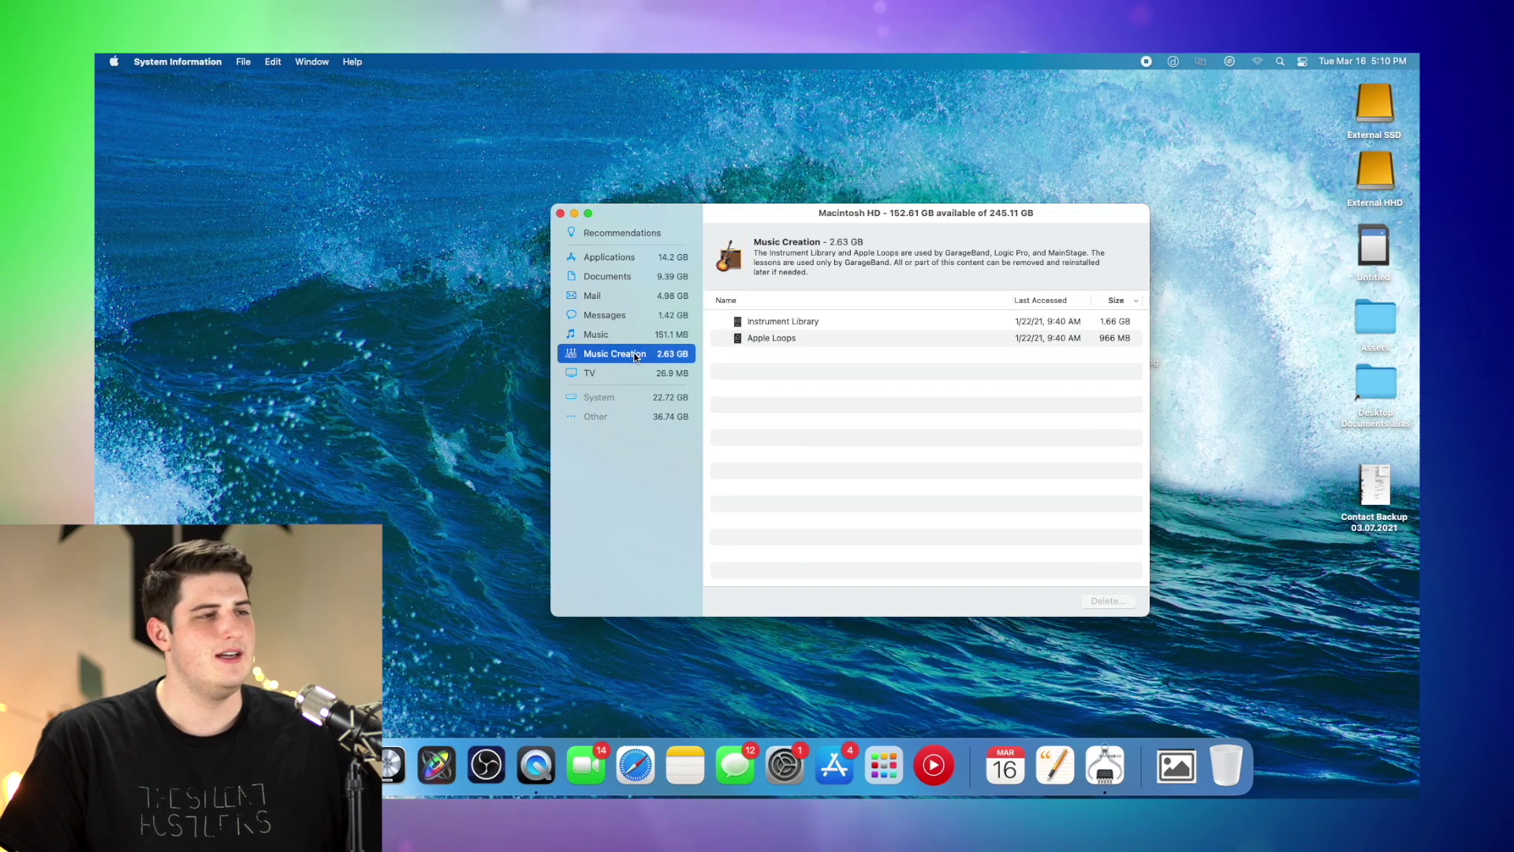
left_click(778, 324)
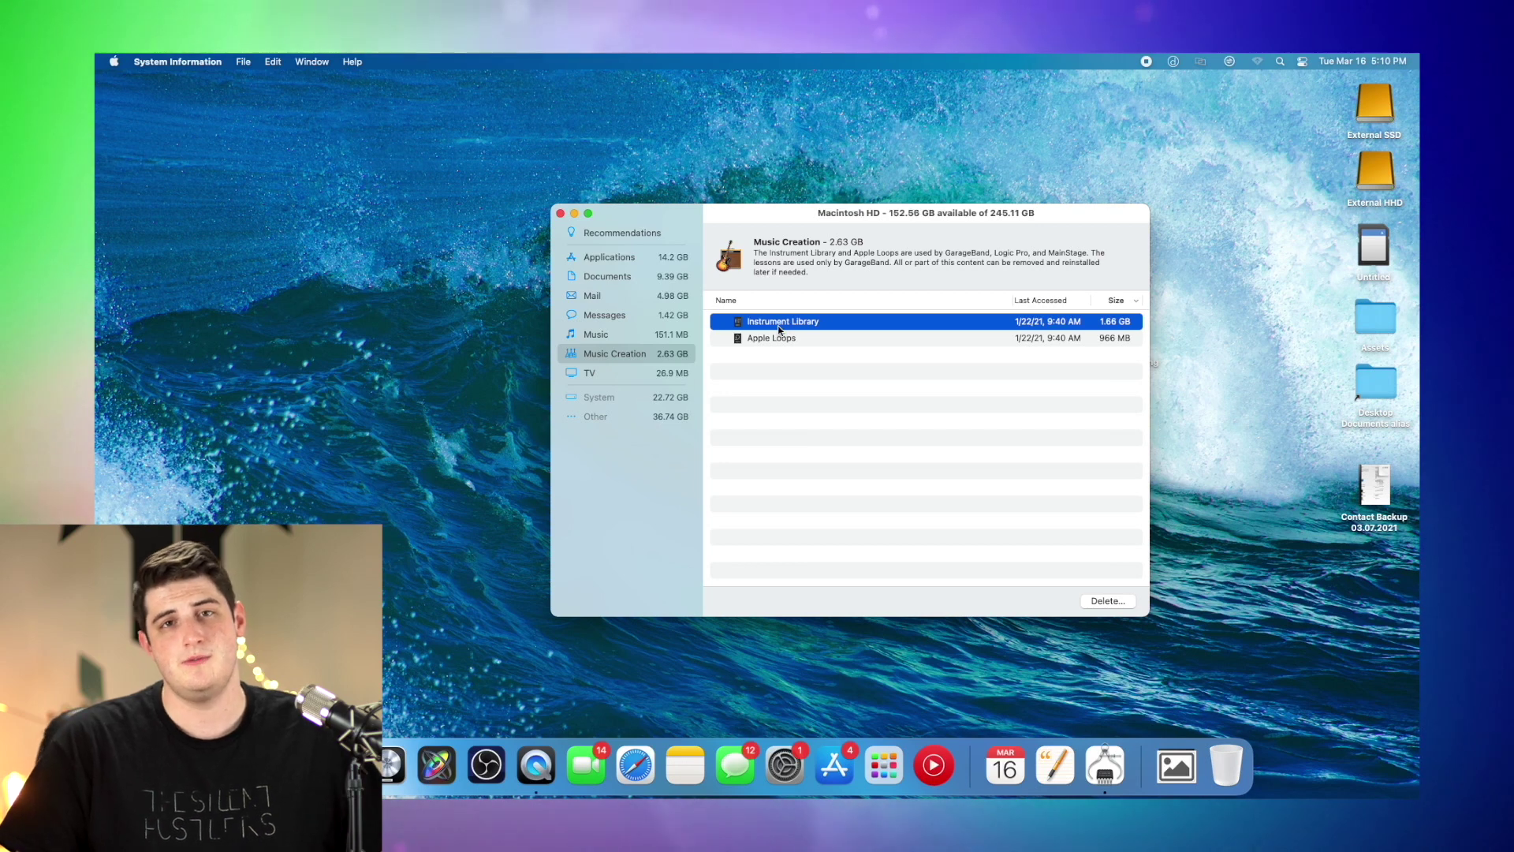
left_click(791, 339)
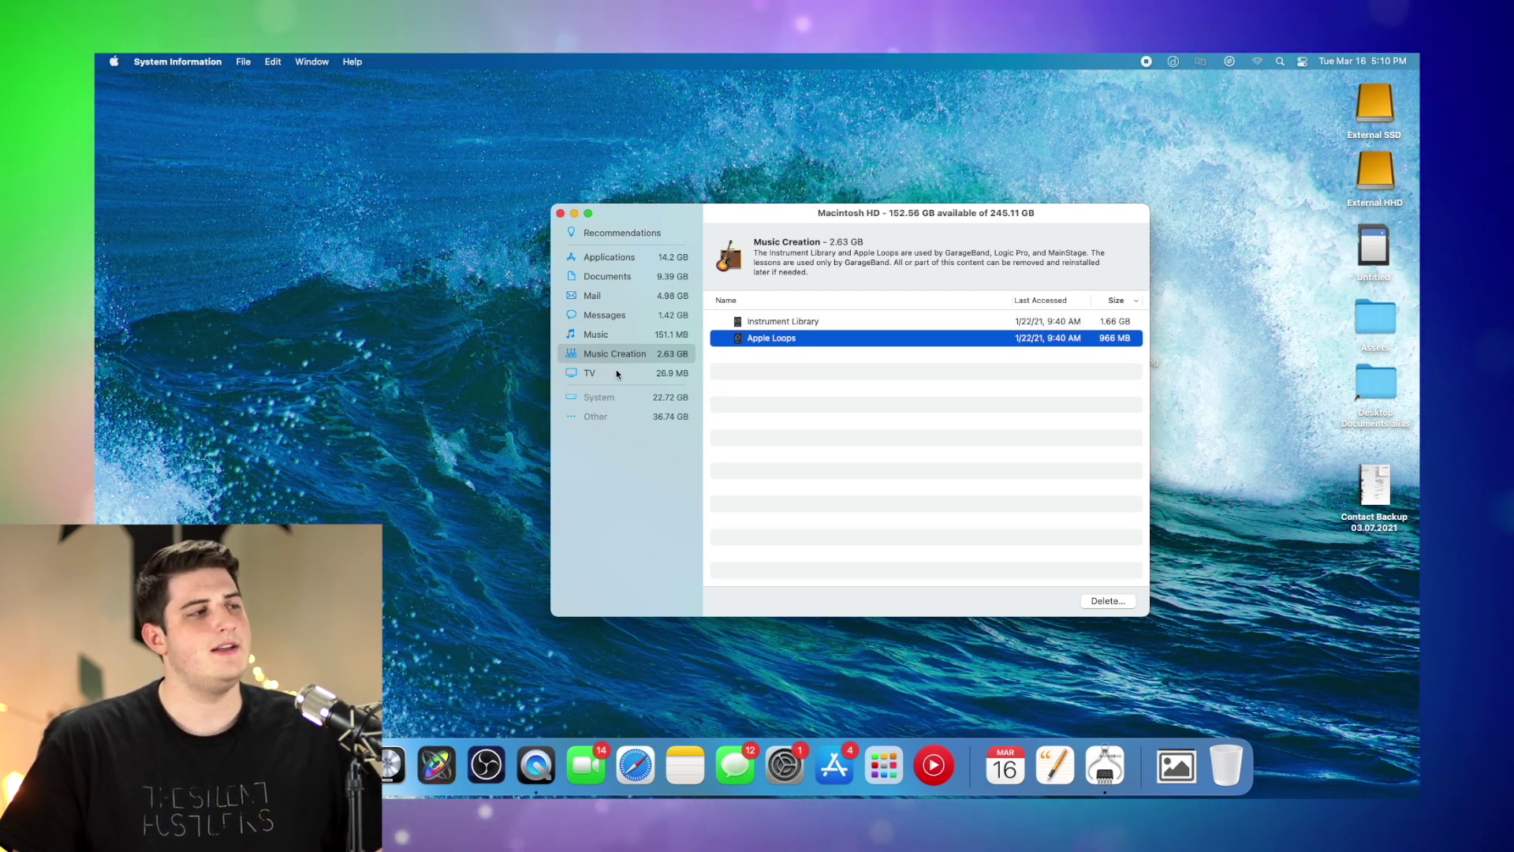
left_click(810, 325)
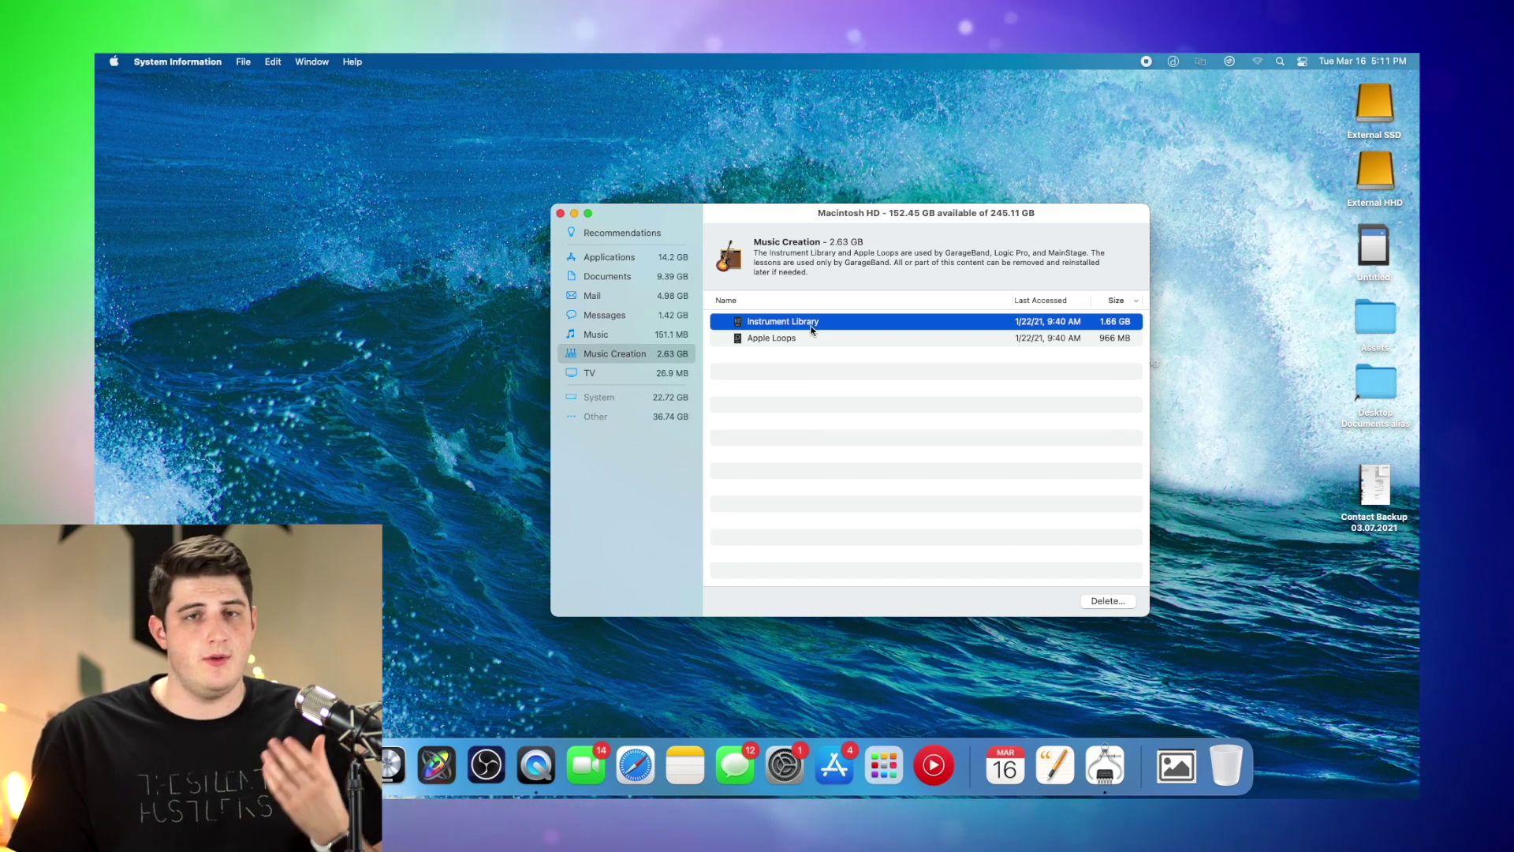
left_click(611, 258)
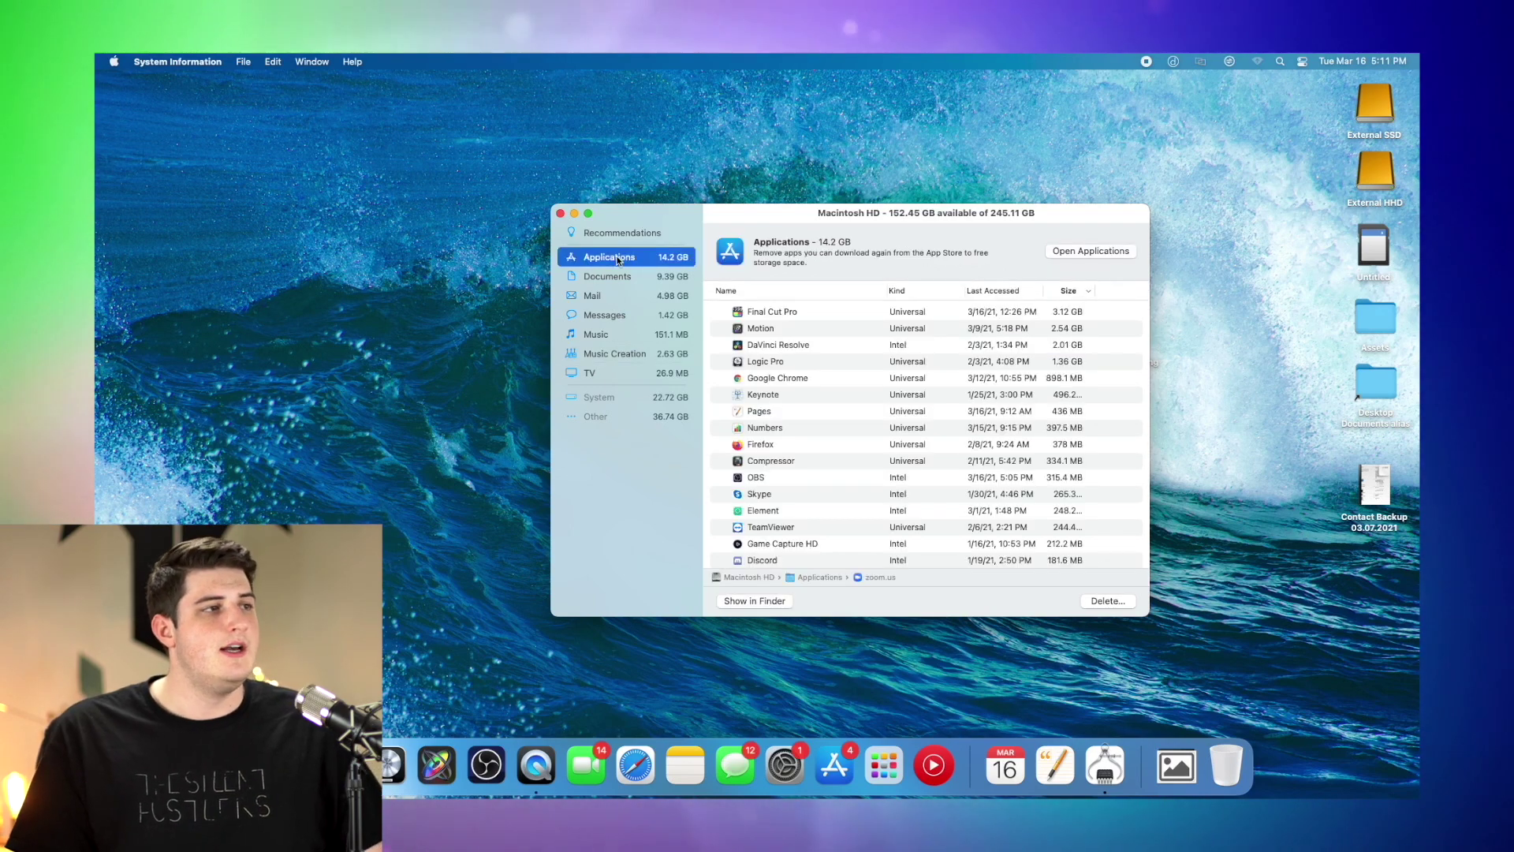
left_click(755, 363)
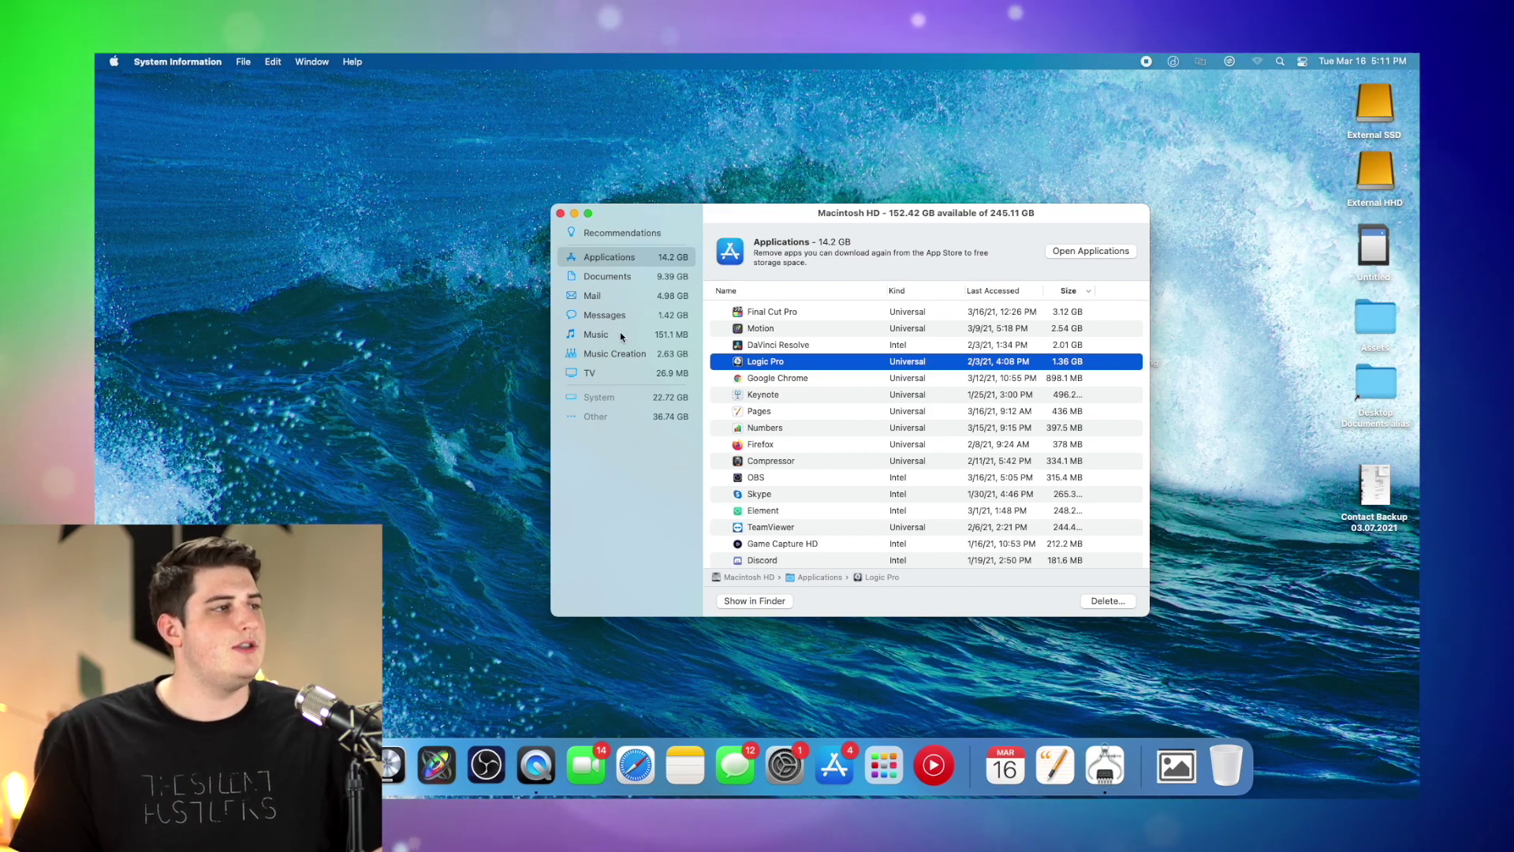
left_click(625, 353)
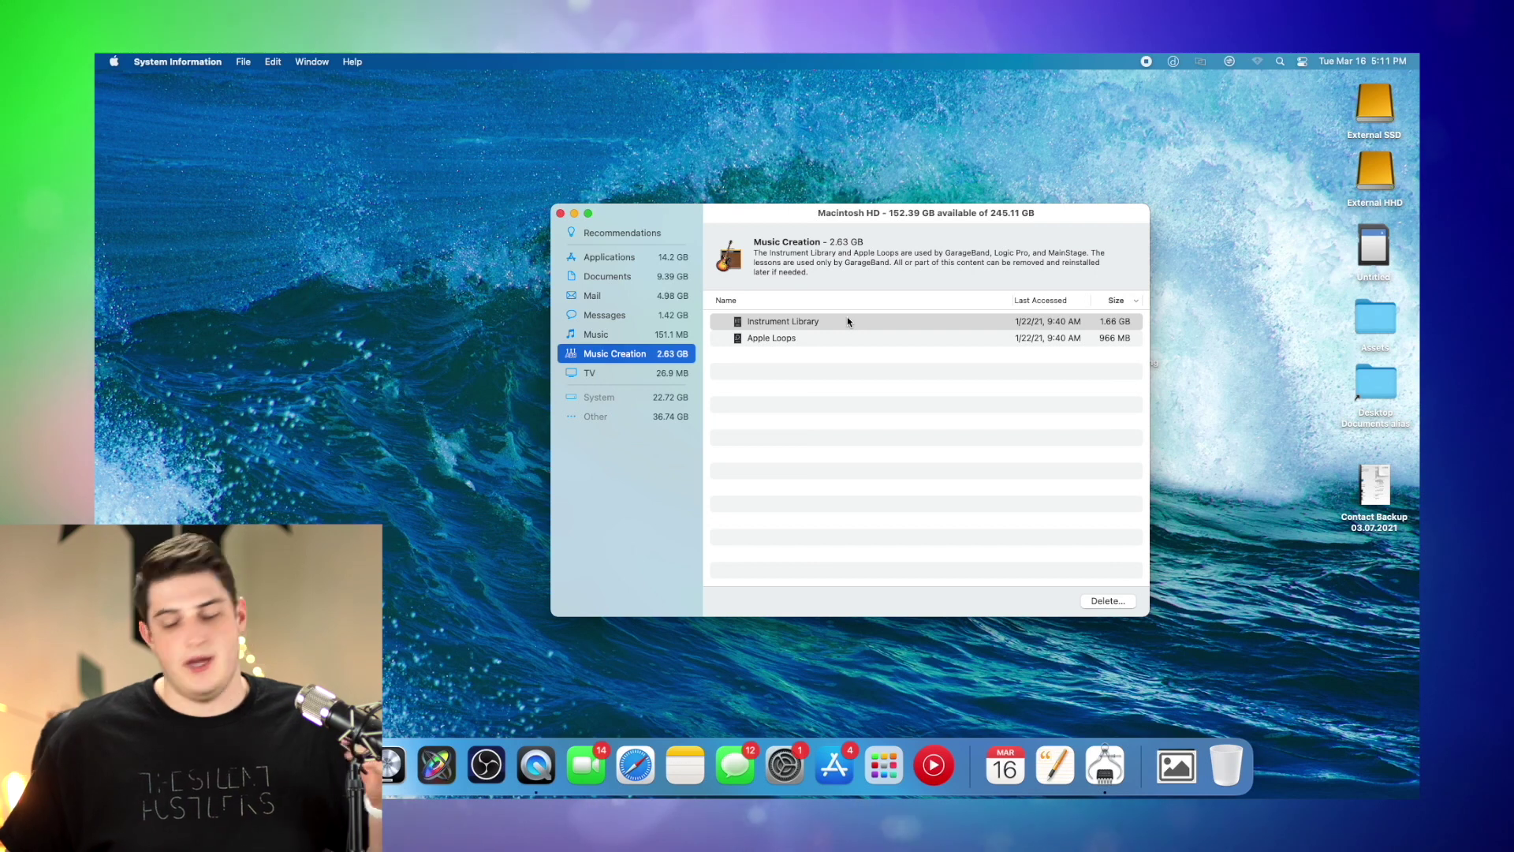
Show the TV category: 26.9 MB with no items listed
left_click(642, 374)
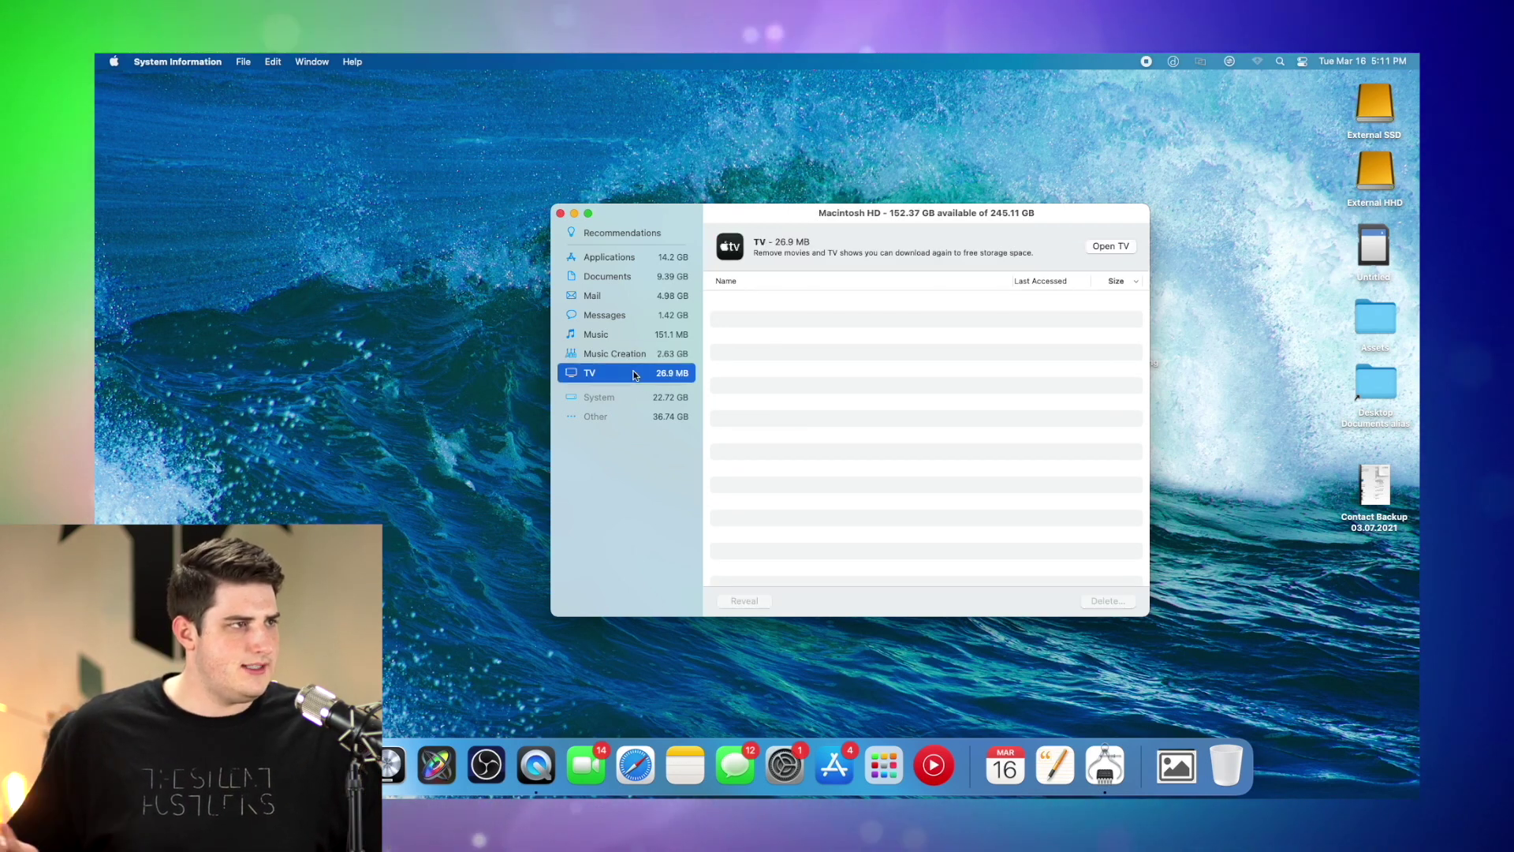